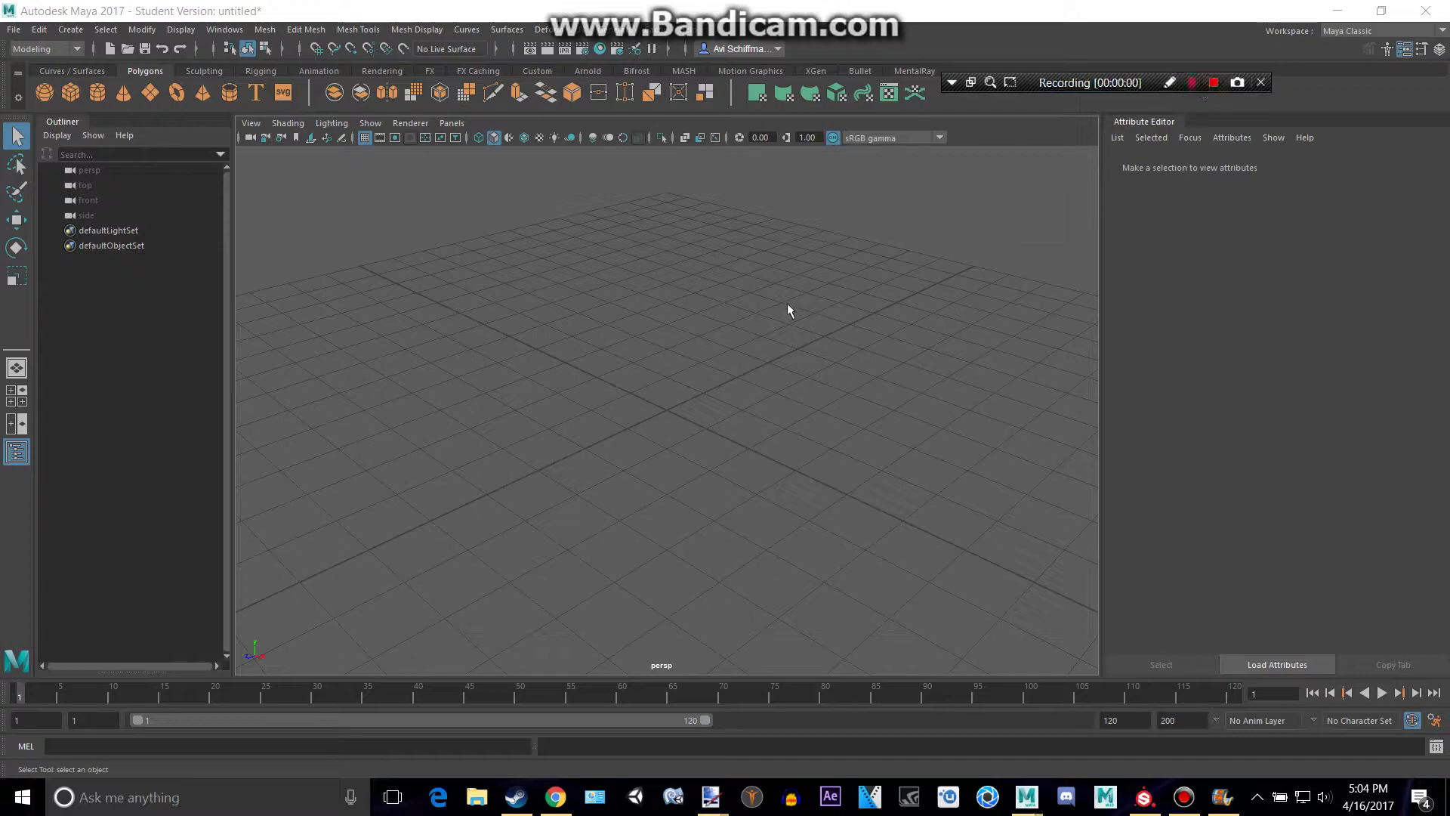
# Step: Create a polygon cylinder flattened into a thin coin-shaped disc, and hide the viewport grid
pyautogui.click(108, 98)
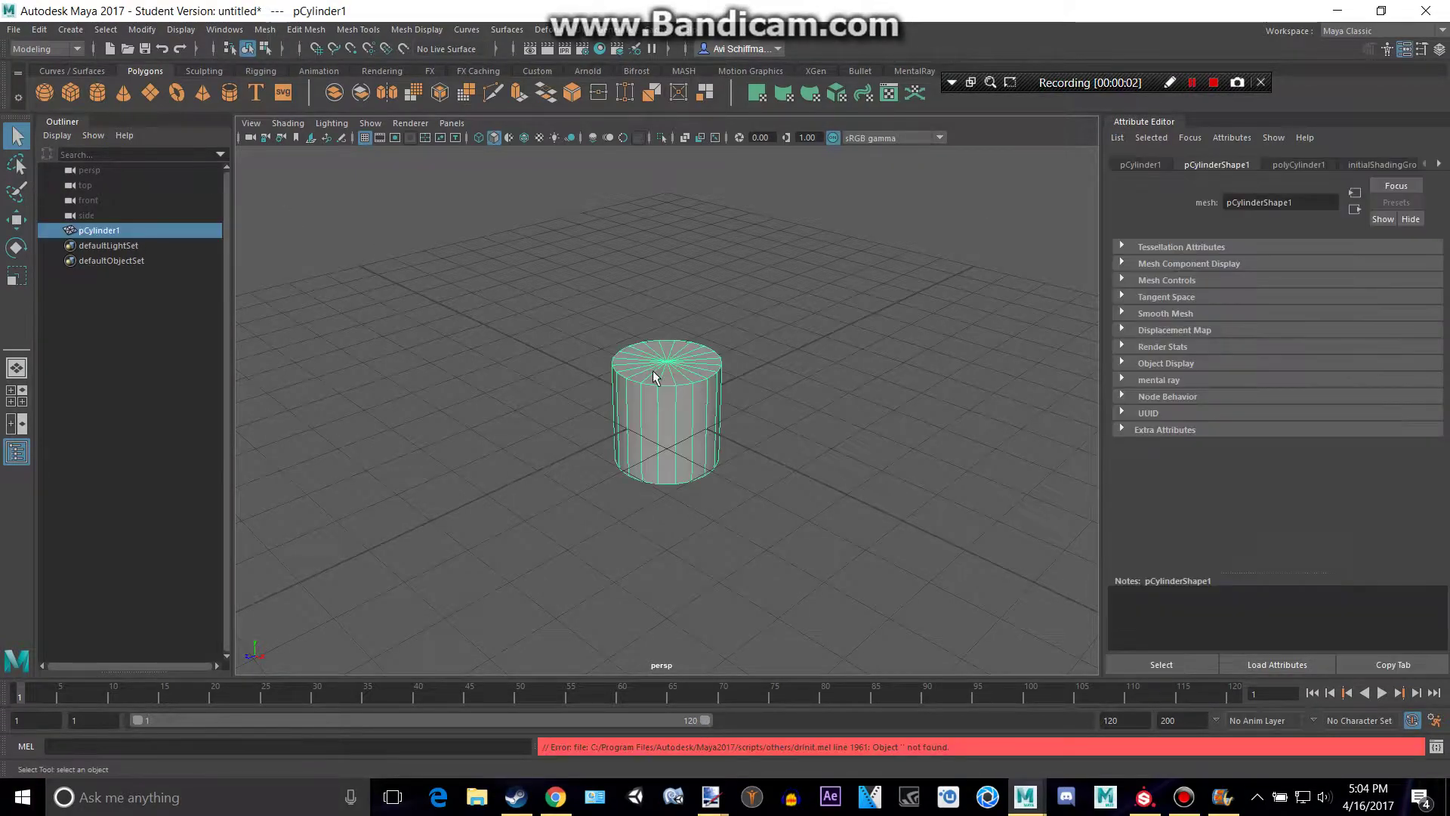
pyautogui.press('f')
pyautogui.scroll(-2, 657, 376)
pyautogui.press('r')
pyautogui.moveTo(676, 342); pyautogui.dragTo(728, 428)
pyautogui.scroll(3, 737, 430)
pyautogui.click(364, 137)
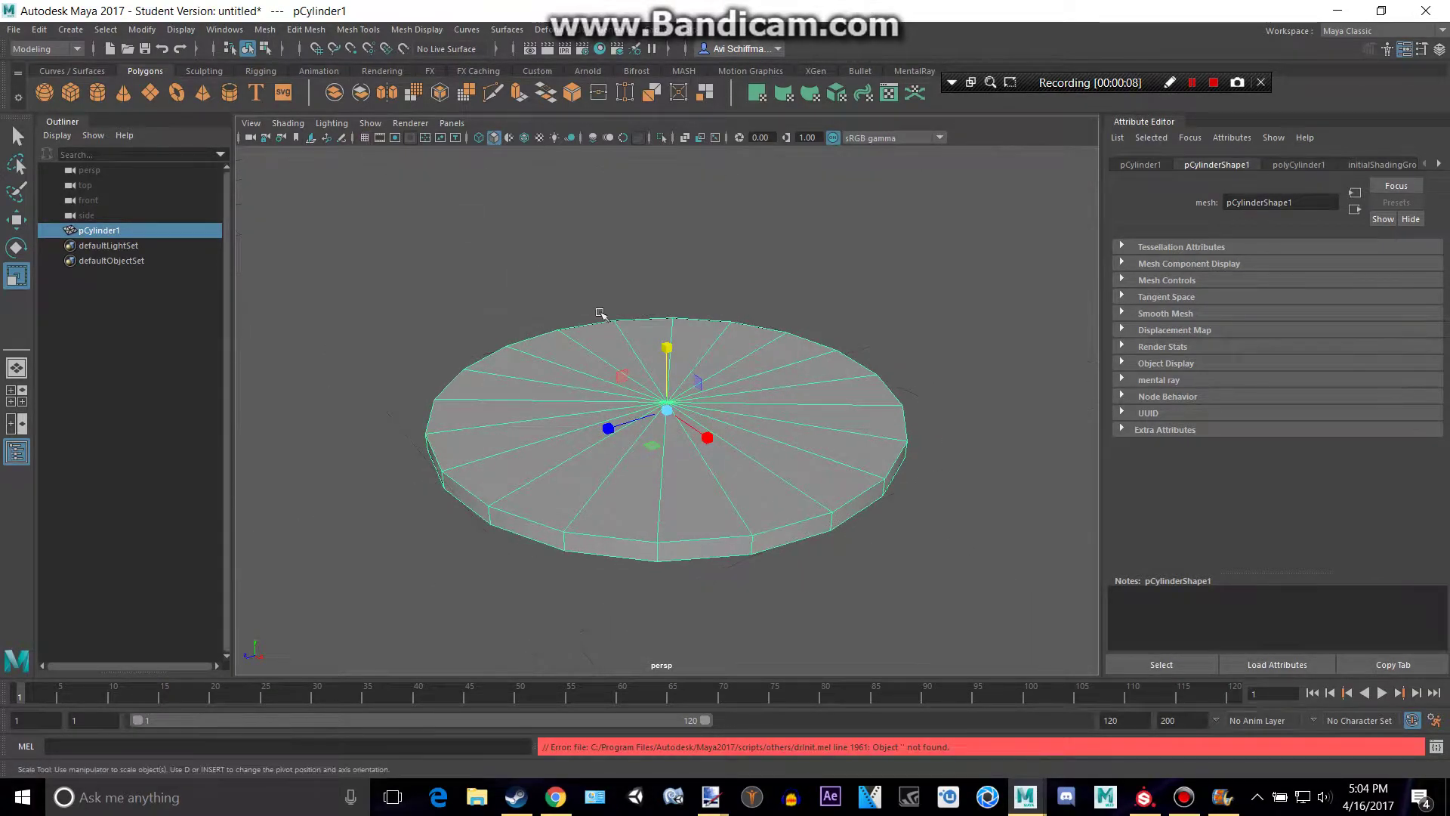
# Step: Switch the disc to face selection and select all the triangular faces of its top cap
pyautogui.scroll(5, 712, 392)
pyautogui.moveTo(708, 393); pyautogui.dragTo(769, 373, button='right')
pyautogui.scroll(-4, 725, 453)
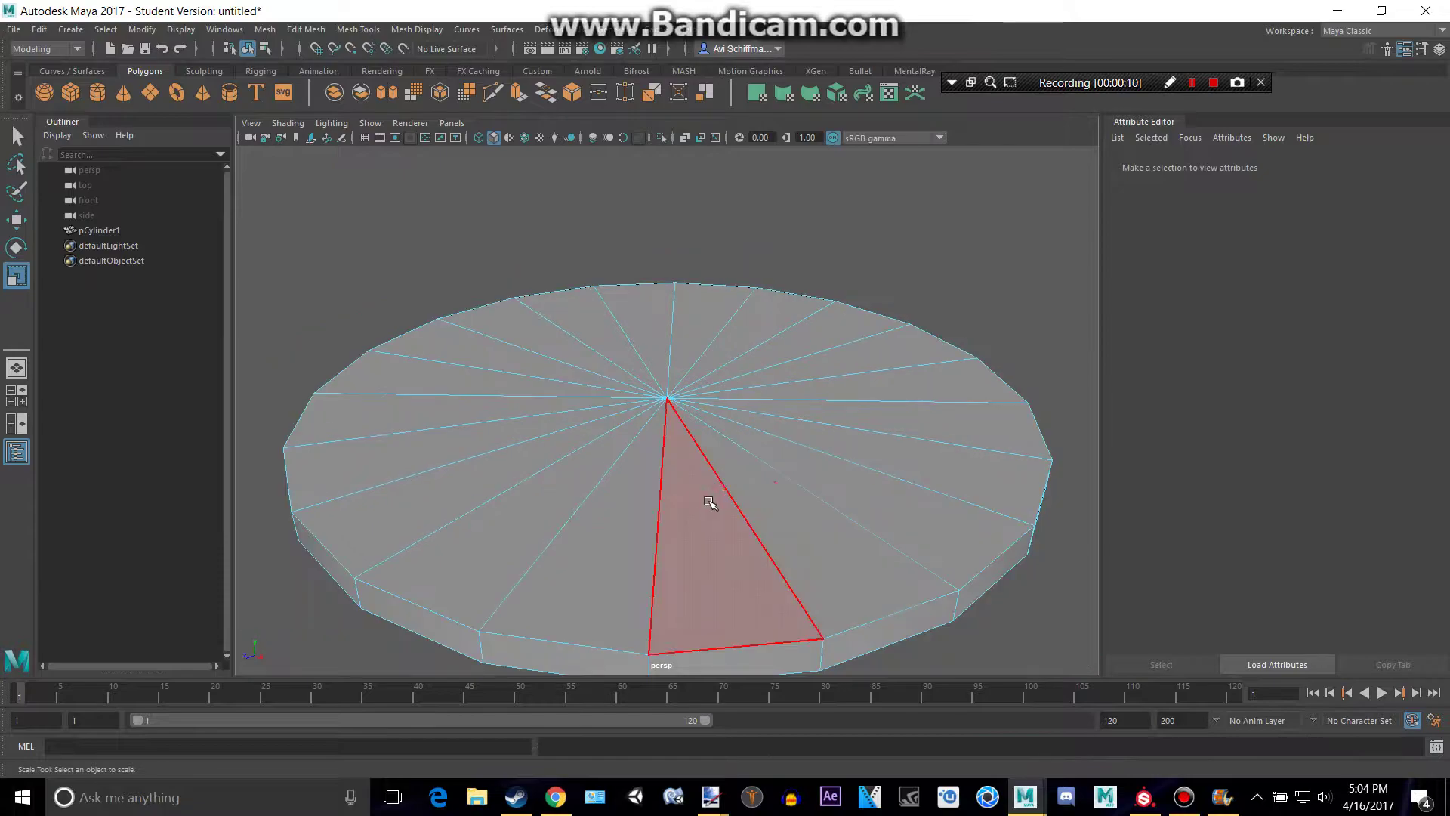
pyautogui.keyDown('shift'); pyautogui.click(707, 501); pyautogui.keyUp('shift')
pyautogui.keyDown('shift'); pyautogui.click(778, 499); pyautogui.keyUp('shift')
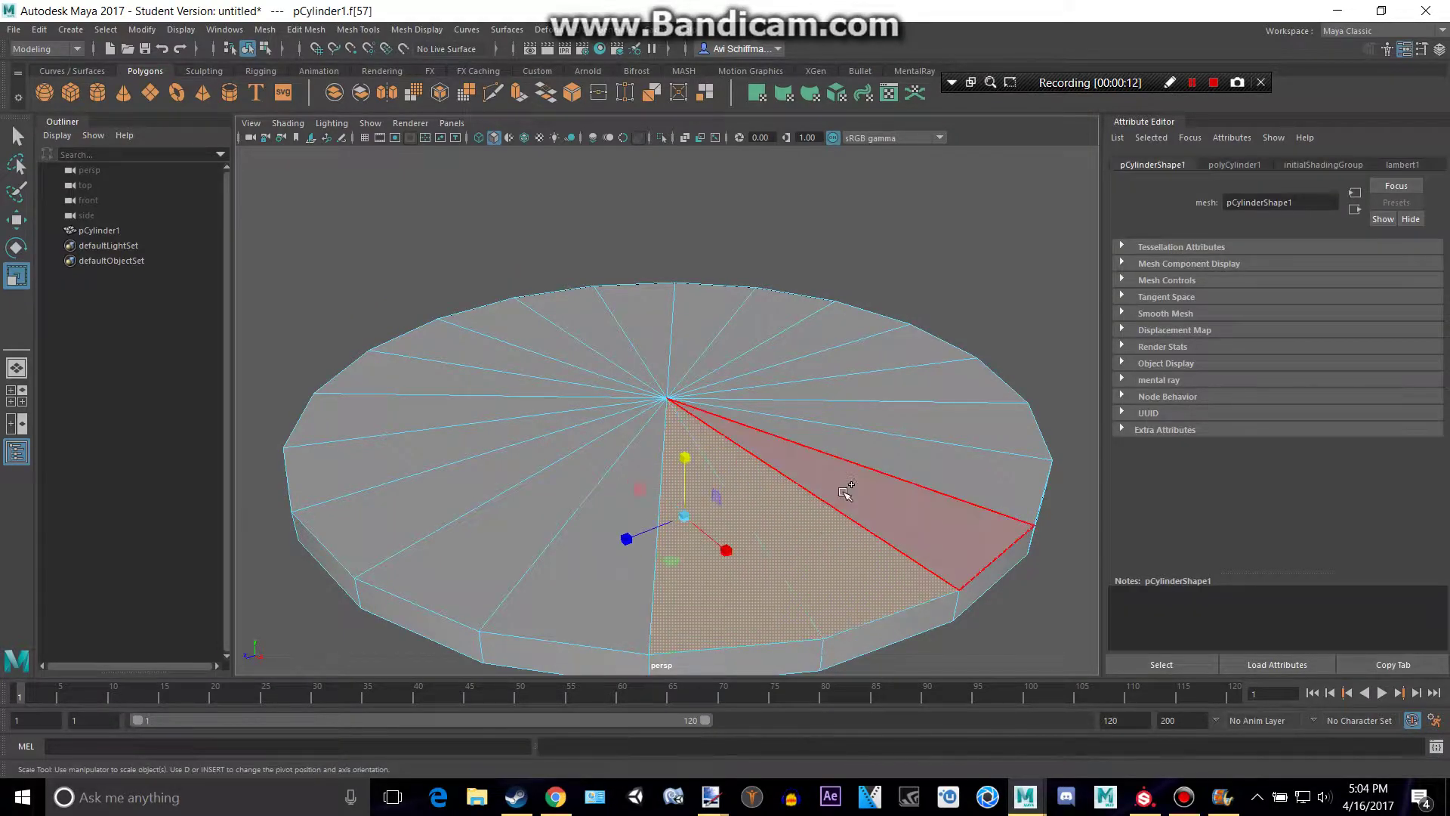
pyautogui.keyDown('shift'); pyautogui.click(848, 491); pyautogui.keyUp('shift')
pyautogui.keyDown('shift'); pyautogui.click(880, 459); pyautogui.keyUp('shift')
pyautogui.keyDown('shift'); pyautogui.click(897, 420); pyautogui.keyUp('shift')
pyautogui.keyDown('shift'); pyautogui.click(907, 379); pyautogui.keyUp('shift')
pyautogui.keyDown('shift'); pyautogui.click(887, 352); pyautogui.keyUp('shift')
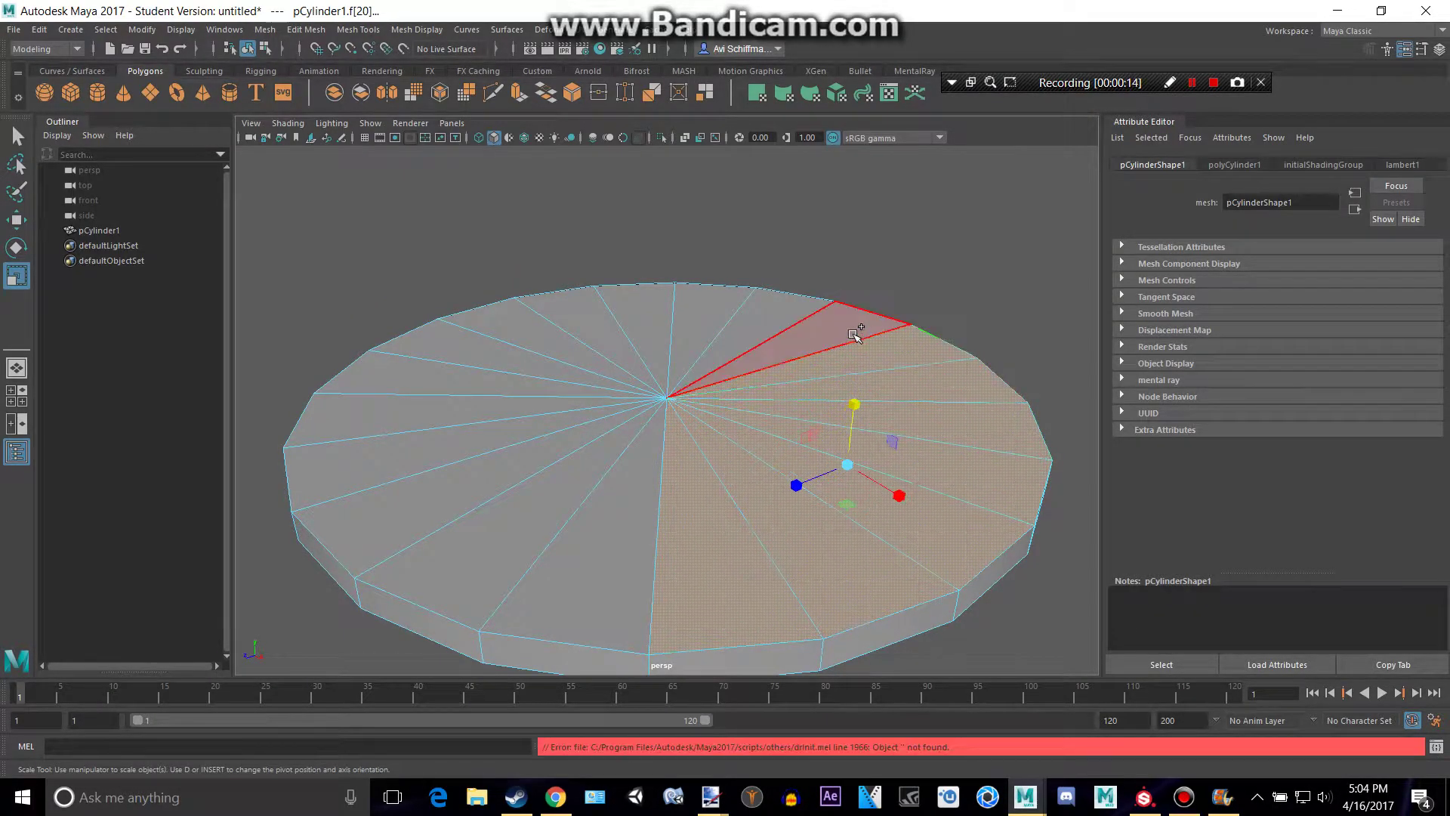
pyautogui.keyDown('shift'); pyautogui.click(855, 332); pyautogui.keyUp('shift')
pyautogui.keyDown('shift'); pyautogui.click(786, 317); pyautogui.keyUp('shift')
pyautogui.keyDown('shift'); pyautogui.click(710, 317); pyautogui.keyUp('shift')
pyautogui.keyDown('shift'); pyautogui.click(643, 316); pyautogui.keyUp('shift')
pyautogui.keyDown('shift'); pyautogui.click(574, 323); pyautogui.keyUp('shift')
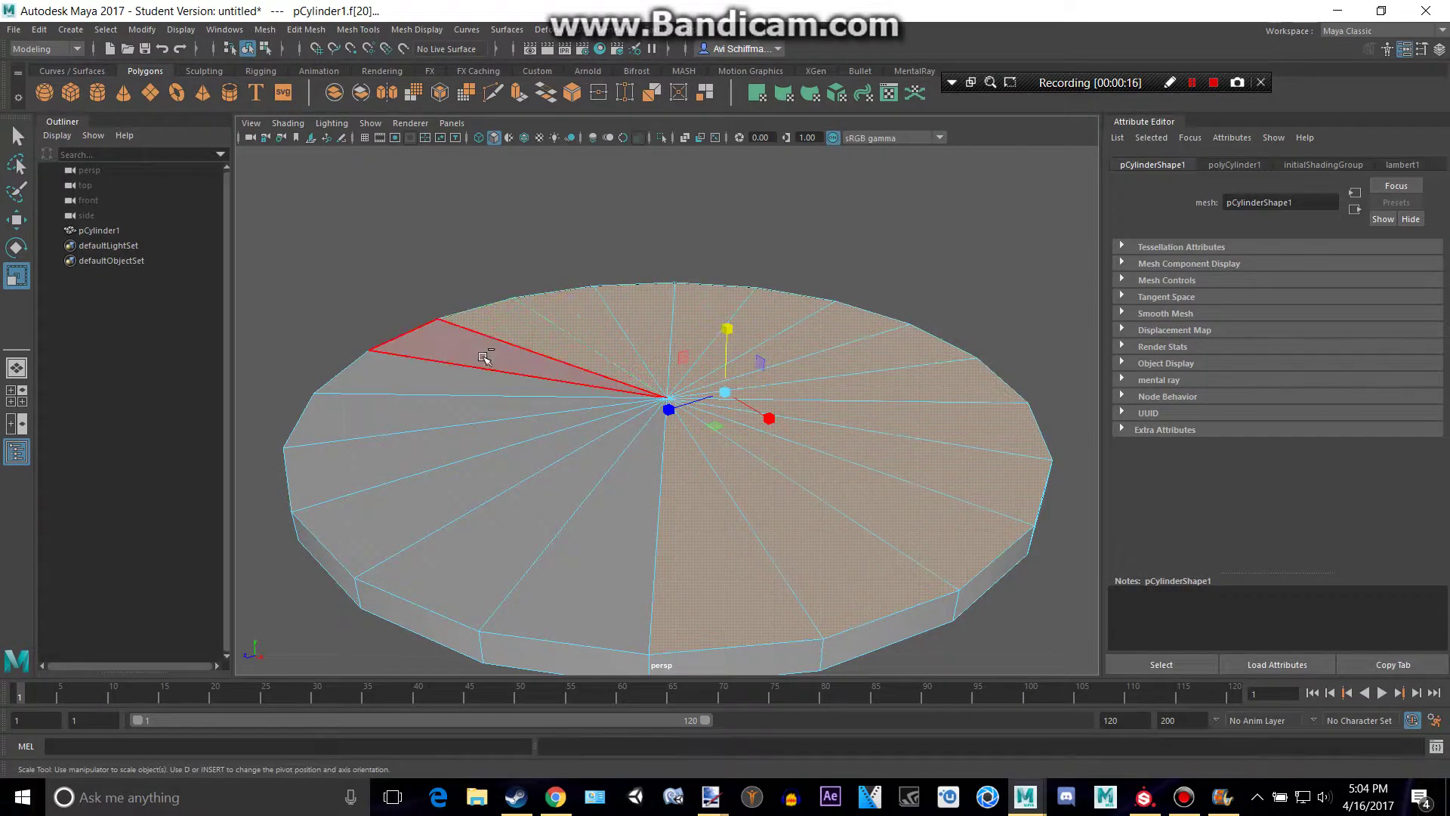
pyautogui.keyDown('shift'); pyautogui.click(484, 357); pyautogui.keyUp('shift')
pyautogui.keyDown('shift'); pyautogui.click(461, 381); pyautogui.keyUp('shift')
pyautogui.keyDown('shift'); pyautogui.click(479, 408); pyautogui.keyUp('shift')
pyautogui.keyDown('shift'); pyautogui.click(479, 437); pyautogui.keyUp('shift')
pyautogui.keyDown('shift'); pyautogui.click(499, 461); pyautogui.keyUp('shift')
pyautogui.keyDown('shift'); pyautogui.click(534, 486); pyautogui.keyUp('shift')
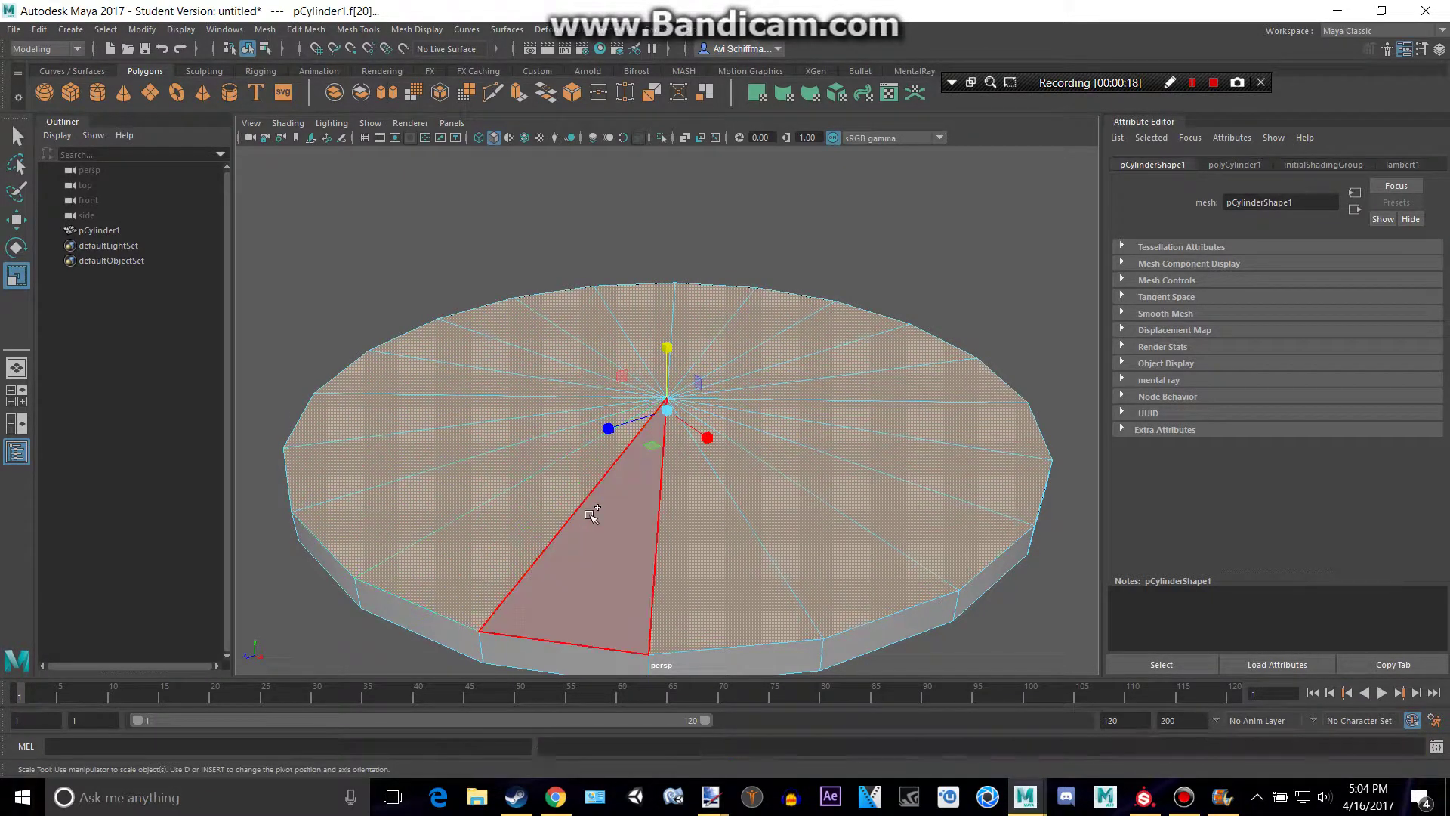
pyautogui.keyDown('shift'); pyautogui.click(591, 516); pyautogui.keyUp('shift')
# Step: Review the penny tail and head reference images in the browser and the cut-out coin images in paint.net, and return to Maya
pyautogui.hotkey('alt', 'Tab')
pyautogui.hotkey('alt', 'Tab')
pyautogui.press('Tab')
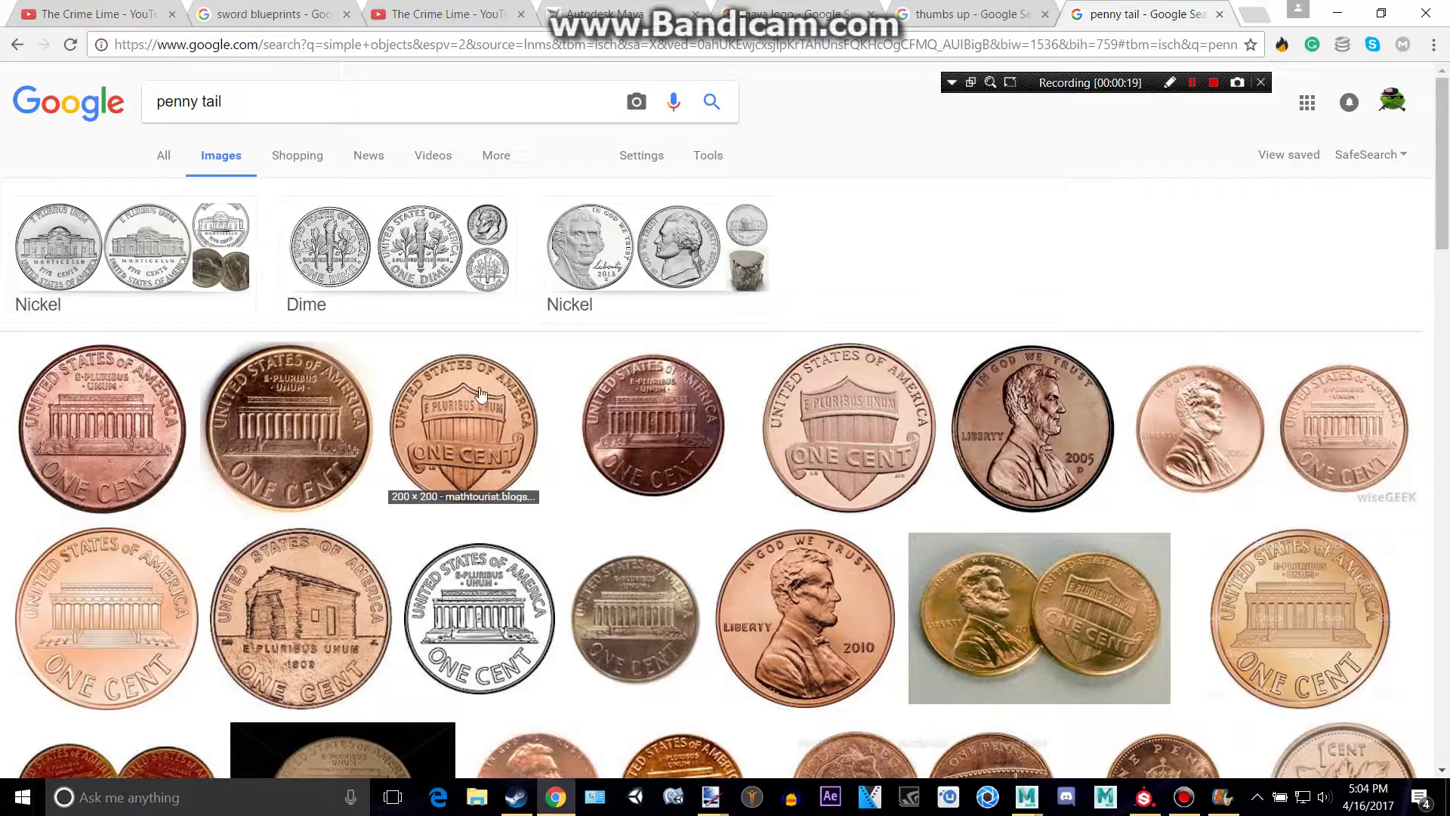
pyautogui.click(16, 44)
pyautogui.scroll(-3, 463, 439)
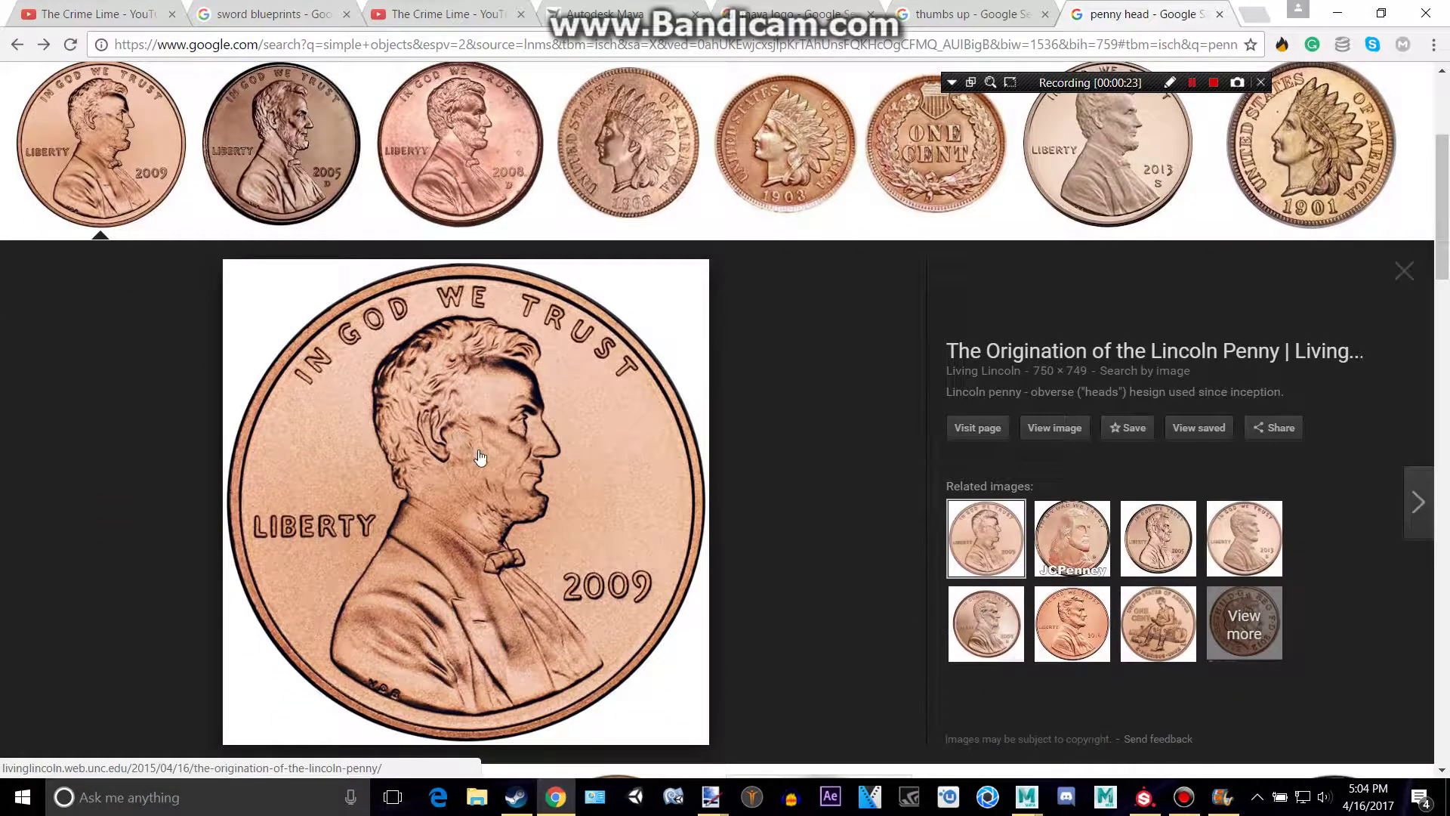
pyautogui.hotkey('alt', 'Tab')
pyautogui.hotkey('alt', 'Tab')
pyautogui.moveTo(711, 797)
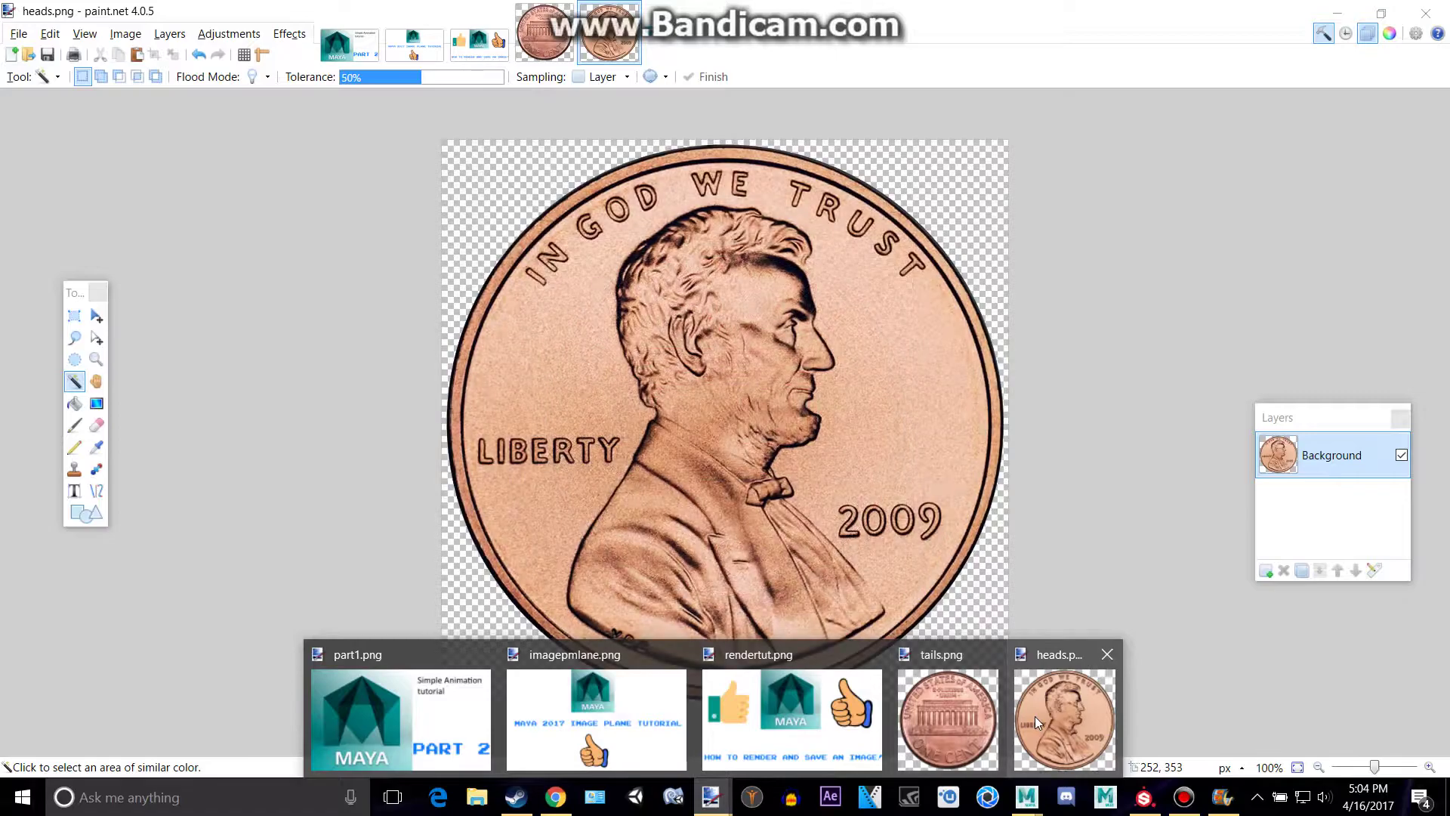
pyautogui.hotkey('alt', 'Tab')
pyautogui.press('Tab')
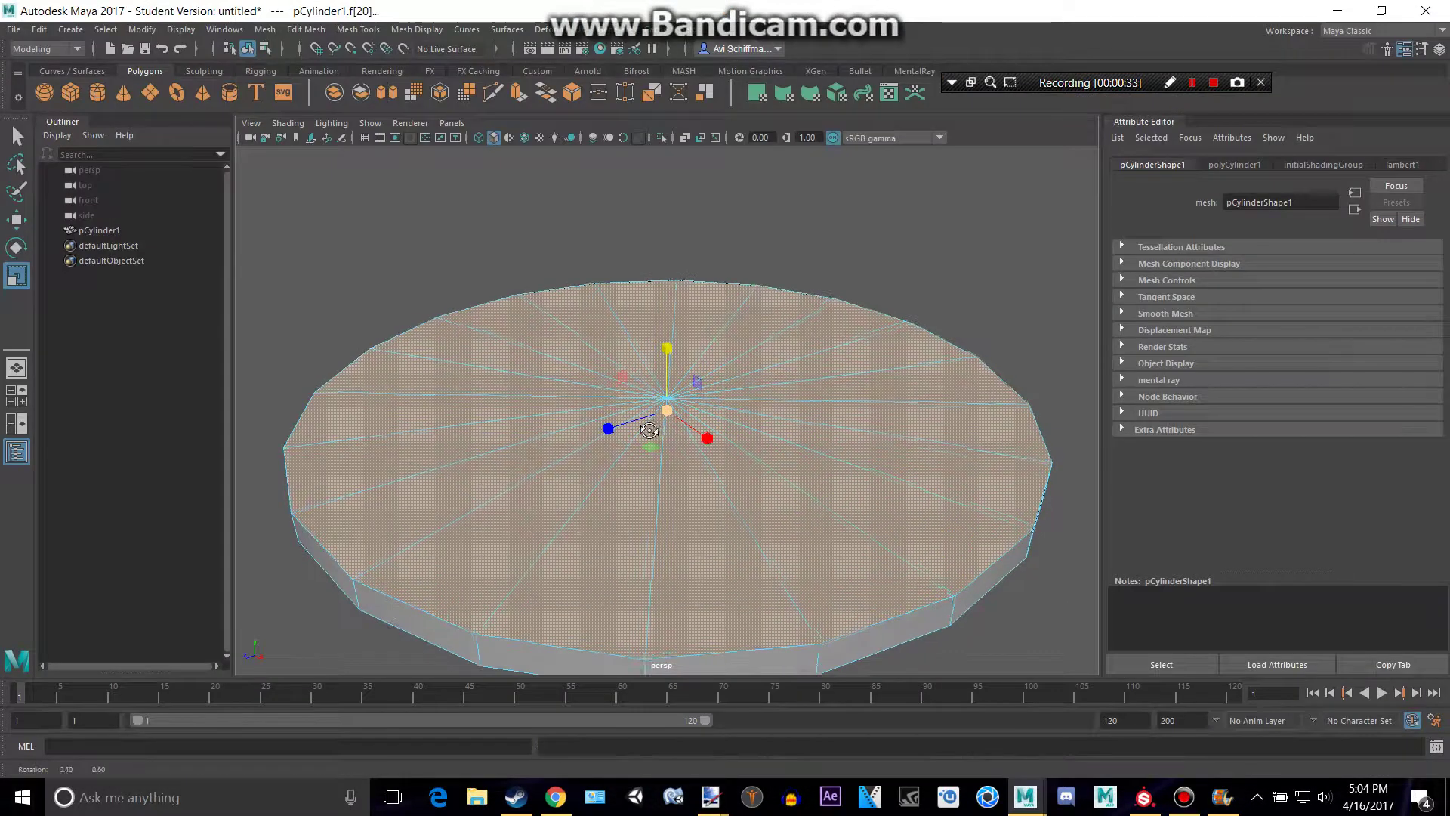
# Step: Assign a new Blinn material to the selected top faces of the disc
pyautogui.keyDown('alt'); pyautogui.moveTo(649, 430); pyautogui.dragTo(637, 444); pyautogui.keyUp('alt')
pyautogui.keyDown('alt'); pyautogui.moveTo(819, 512); pyautogui.dragTo(762, 453, button='middle'); pyautogui.keyUp('alt')
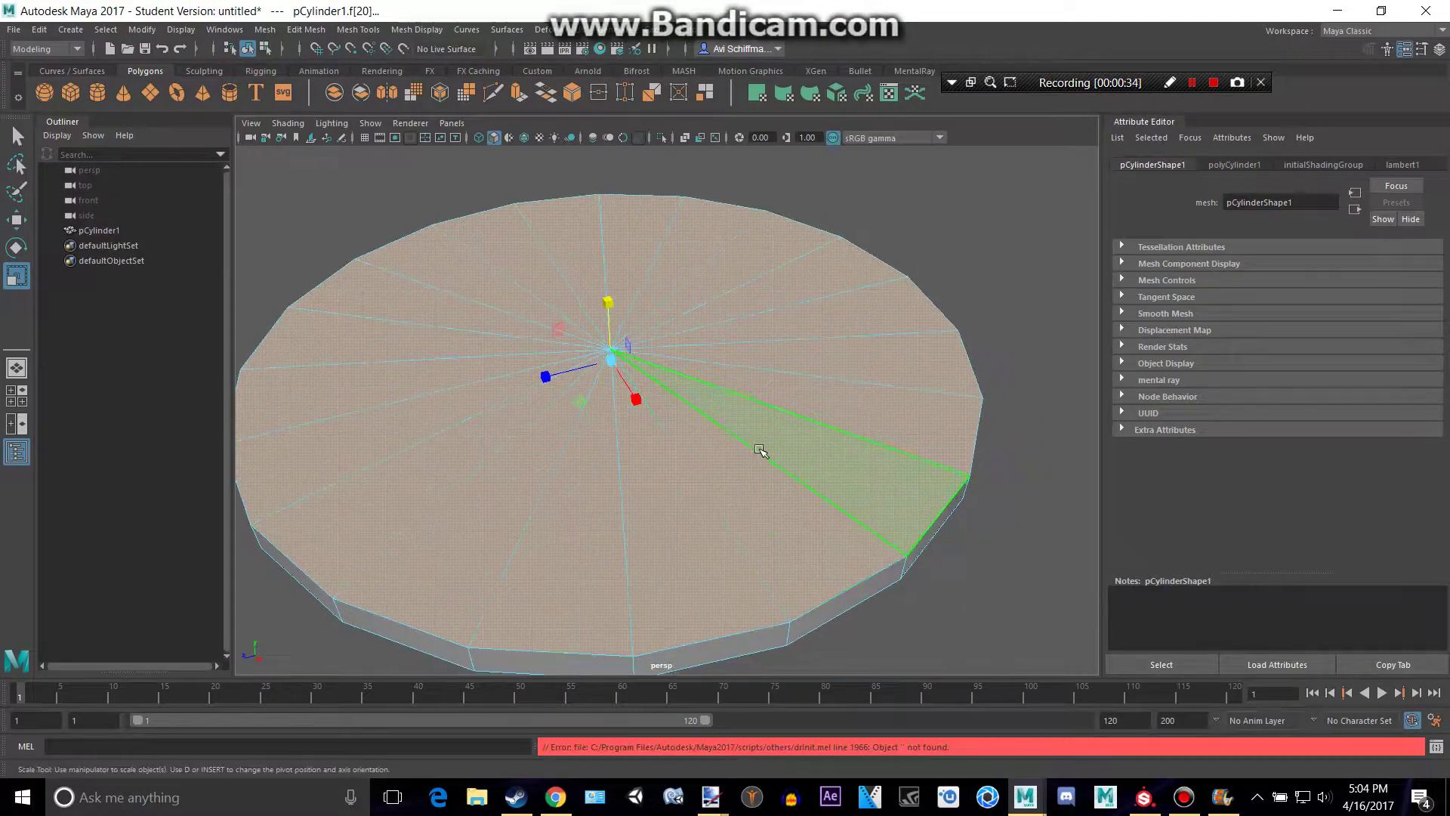
pyautogui.moveTo(759, 449); pyautogui.dragTo(769, 737, button='right')
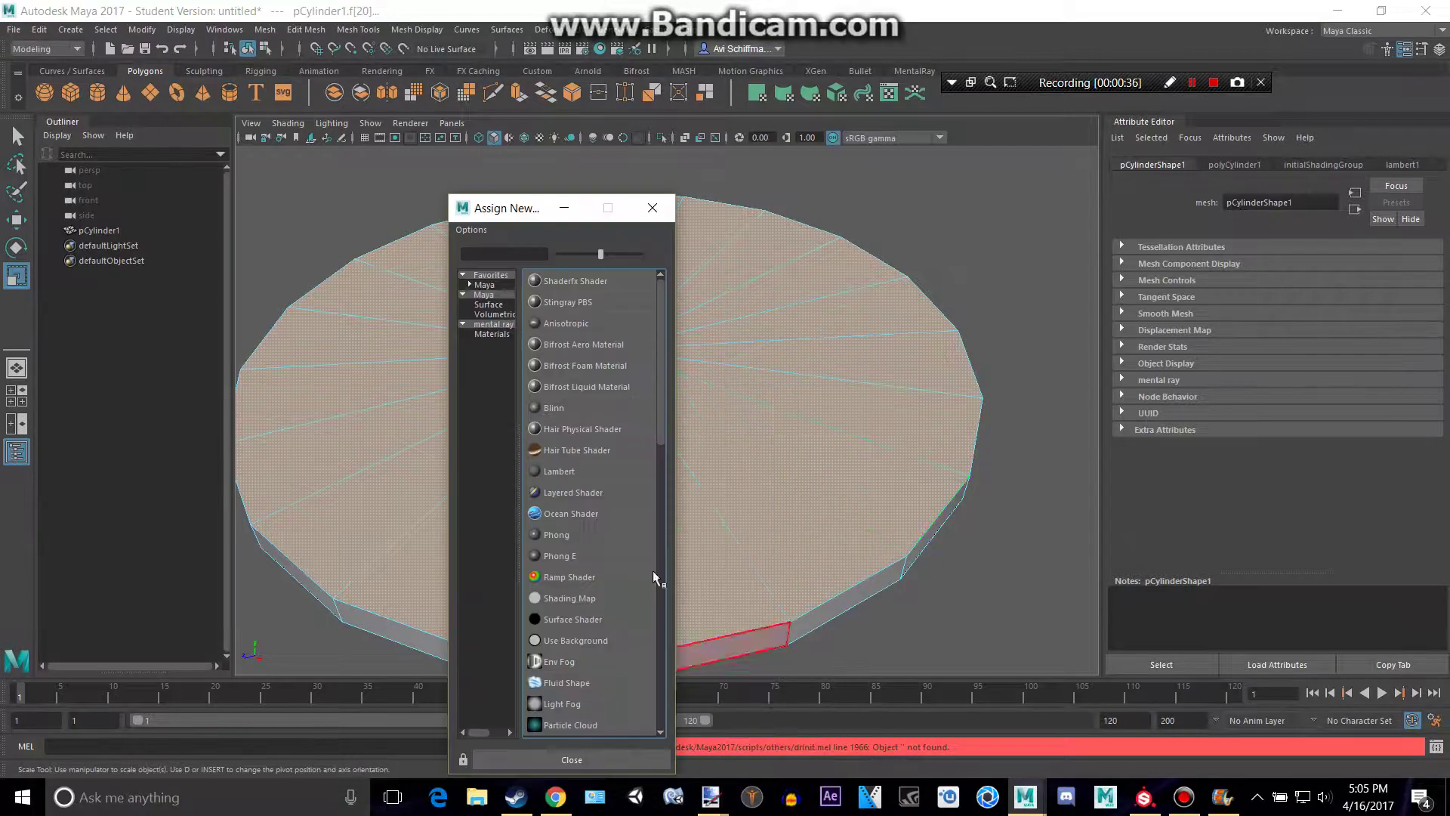
pyautogui.click(553, 408)
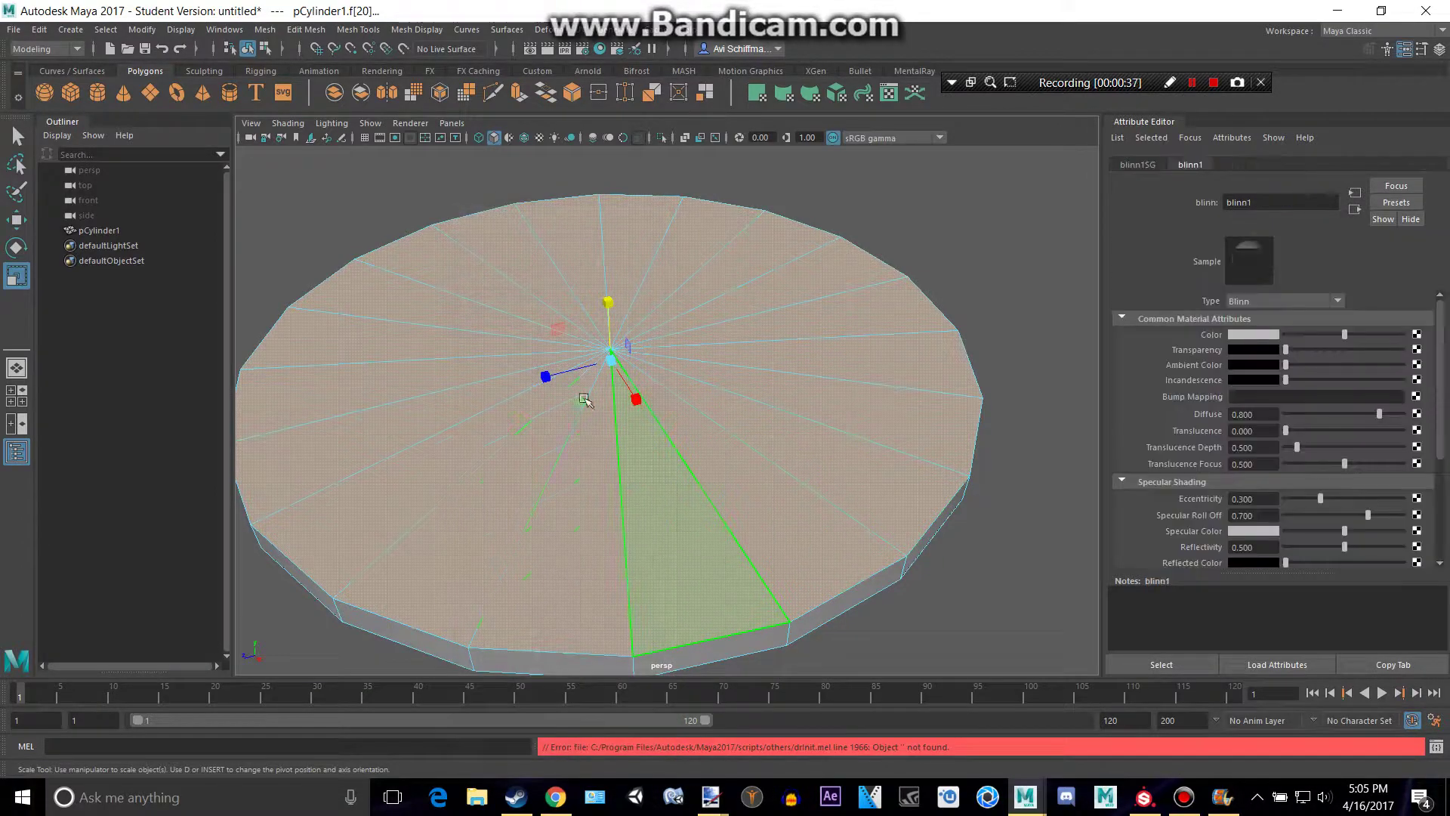
# Step: Map heads.png from the "jazz blues and npr news" folder to the Blinn's color as a file texture and display textures in the viewport
pyautogui.click(1418, 335)
pyautogui.click(691, 414)
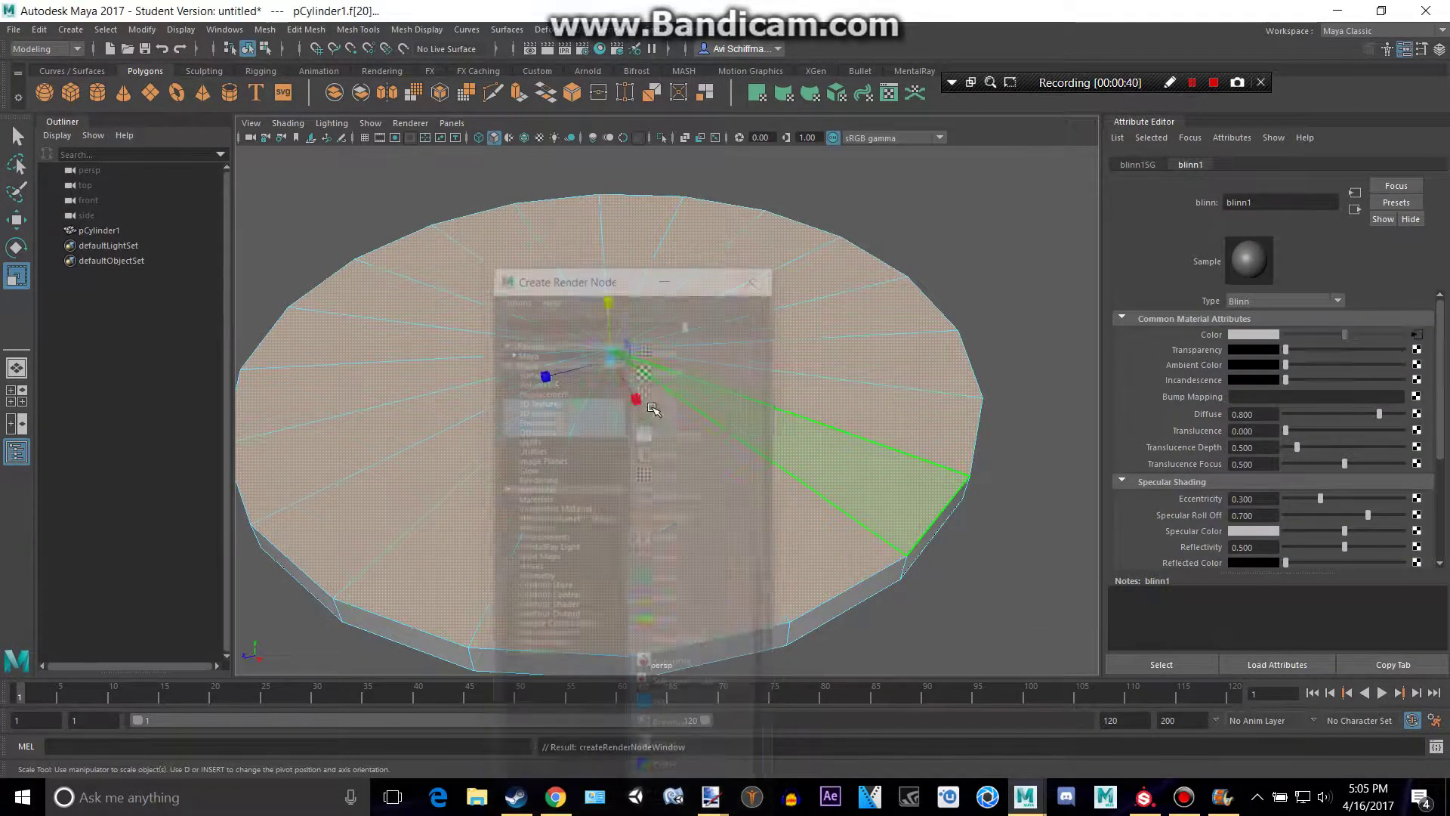
pyautogui.click(1421, 371)
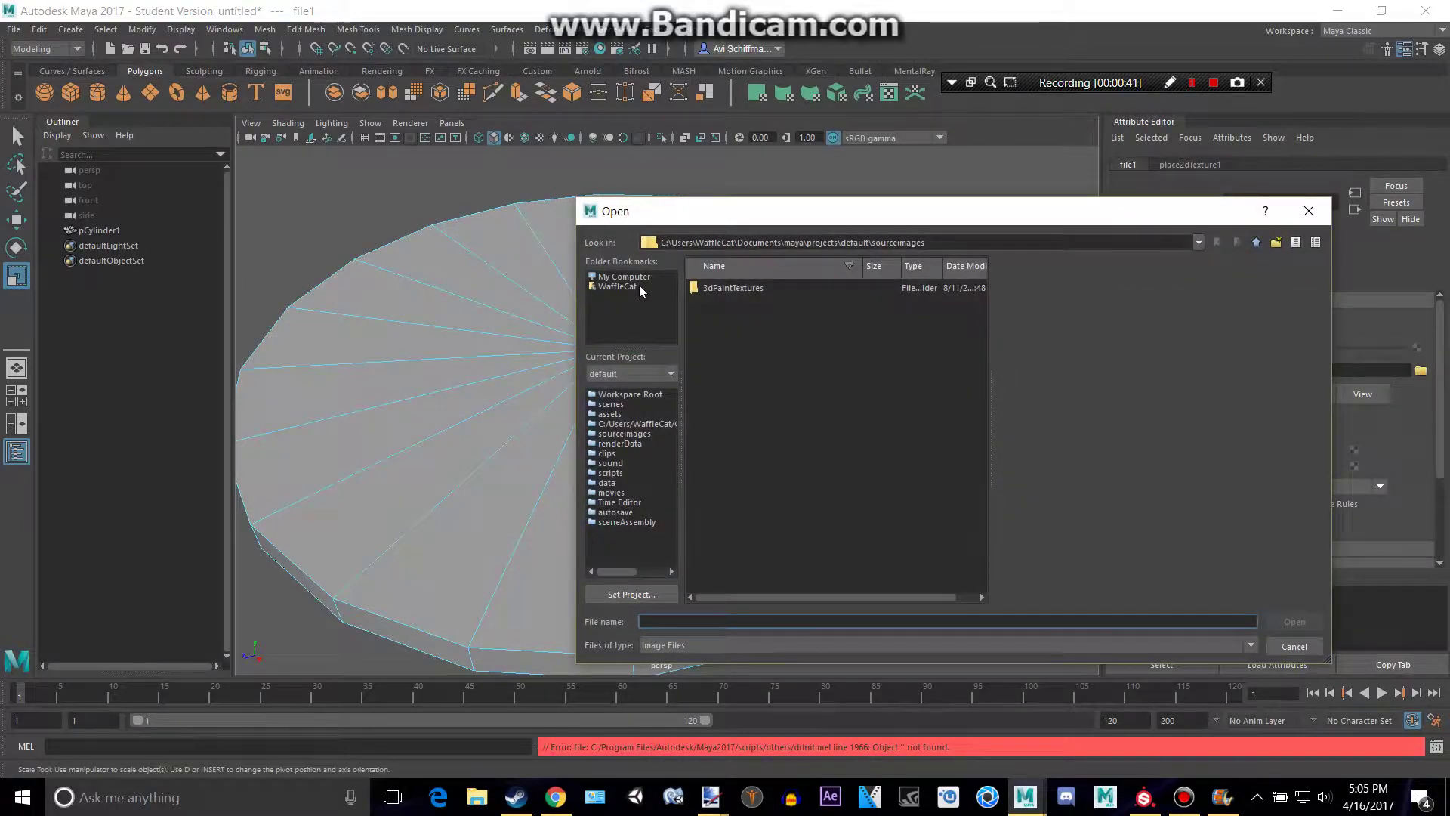
pyautogui.click(618, 286)
pyautogui.doubleClick(741, 391)
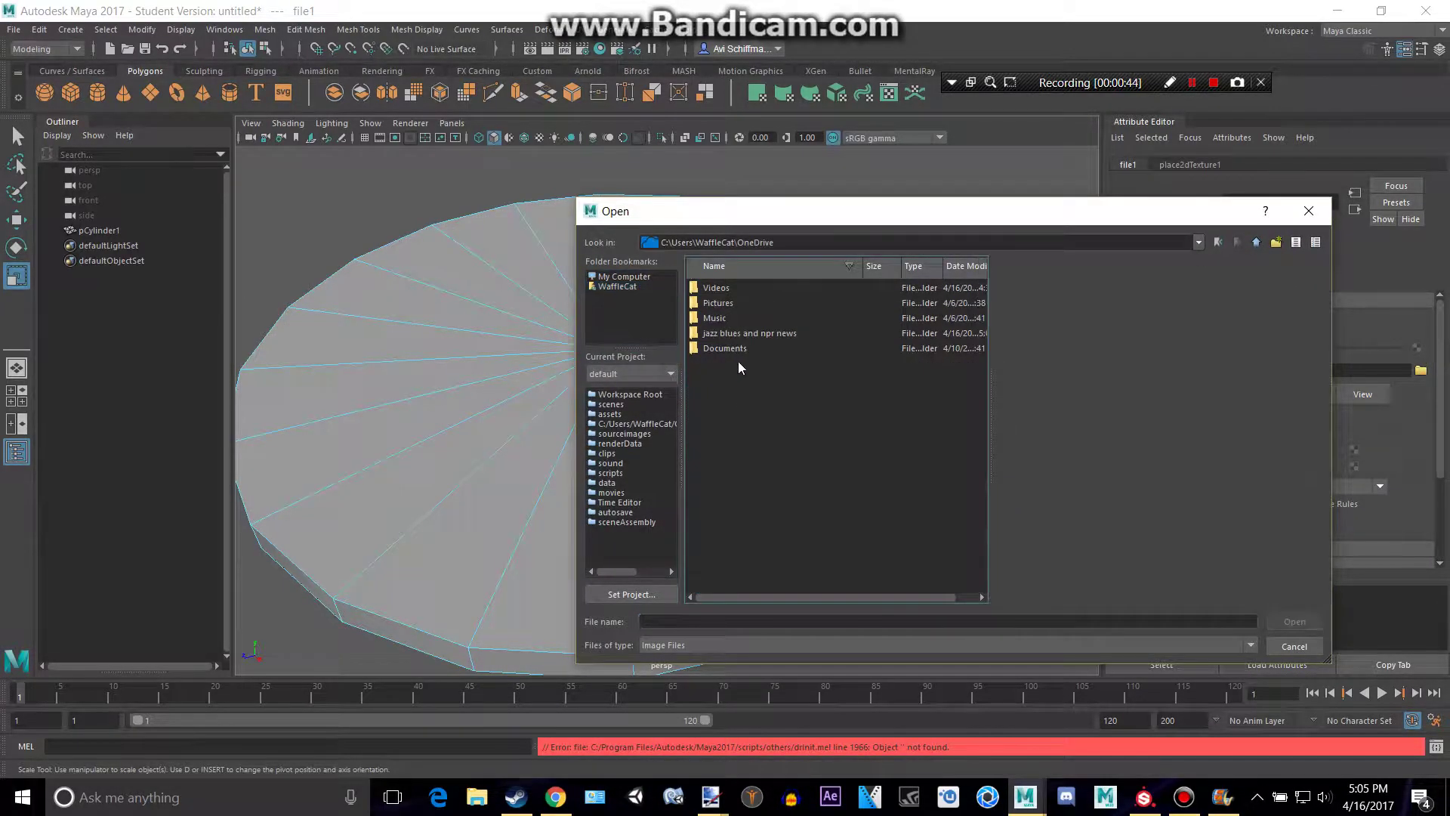
pyautogui.doubleClick(742, 331)
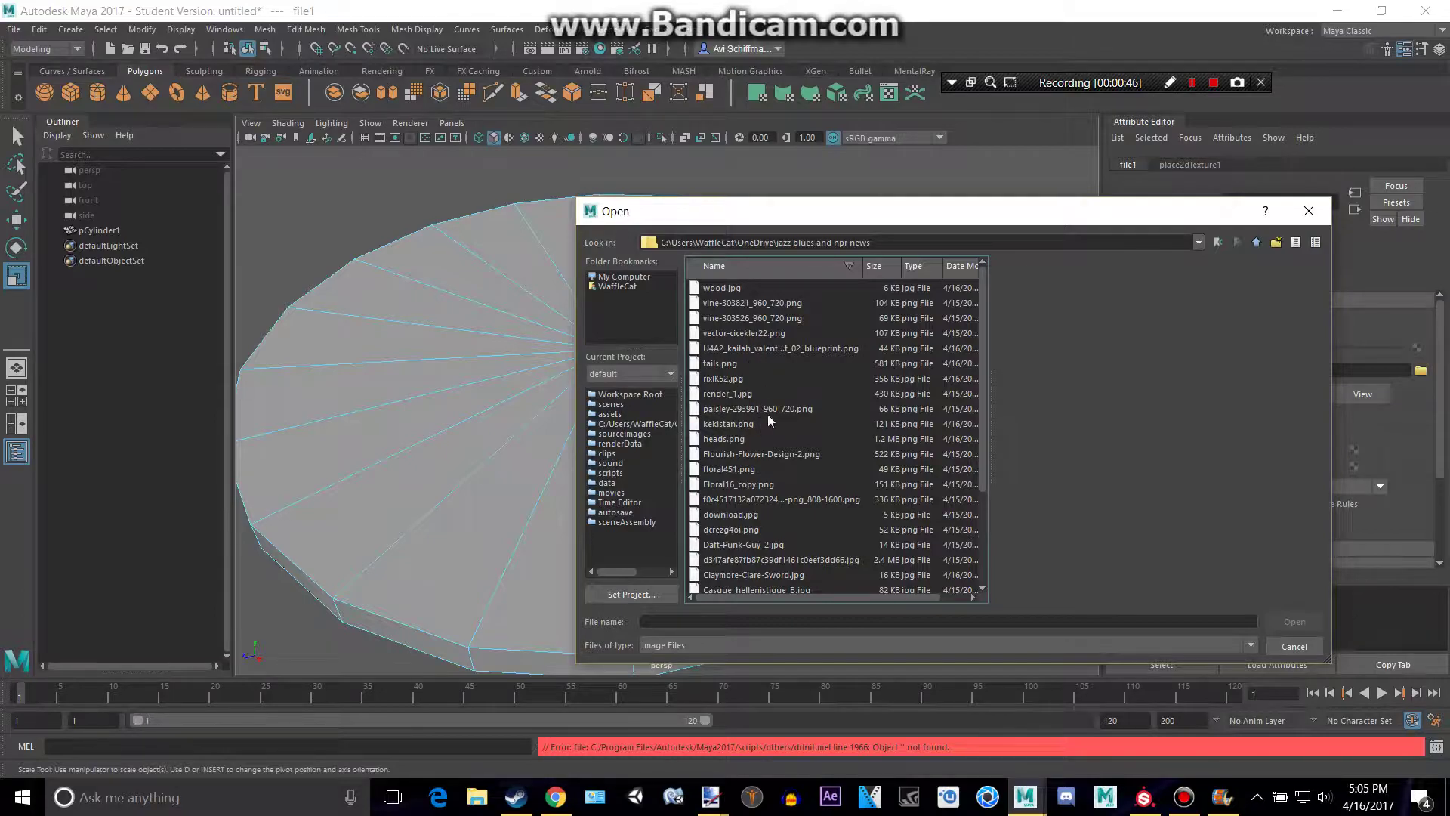
pyautogui.scroll(-3, 750, 493)
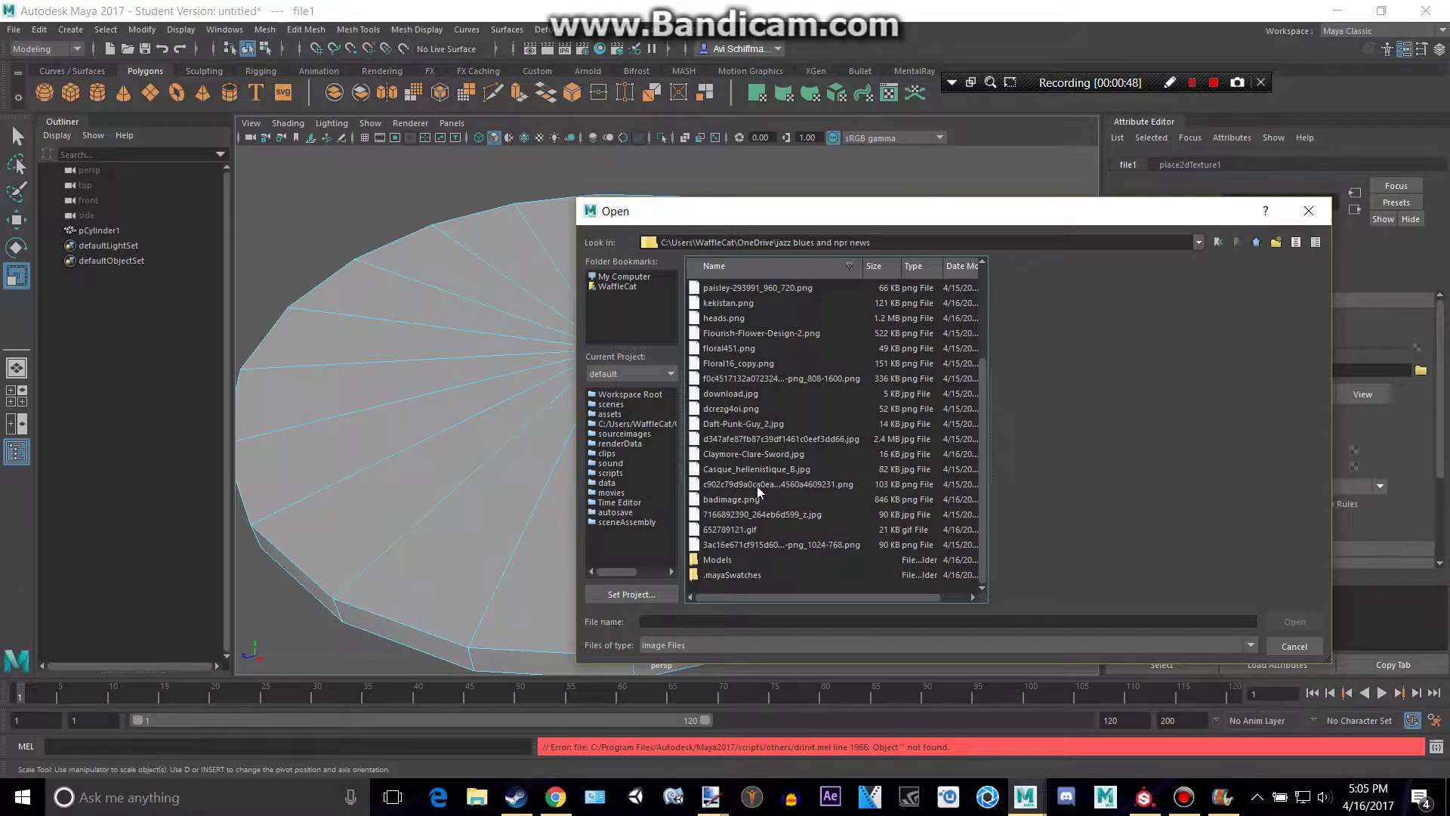
pyautogui.scroll(2, 757, 486)
pyautogui.click(723, 409)
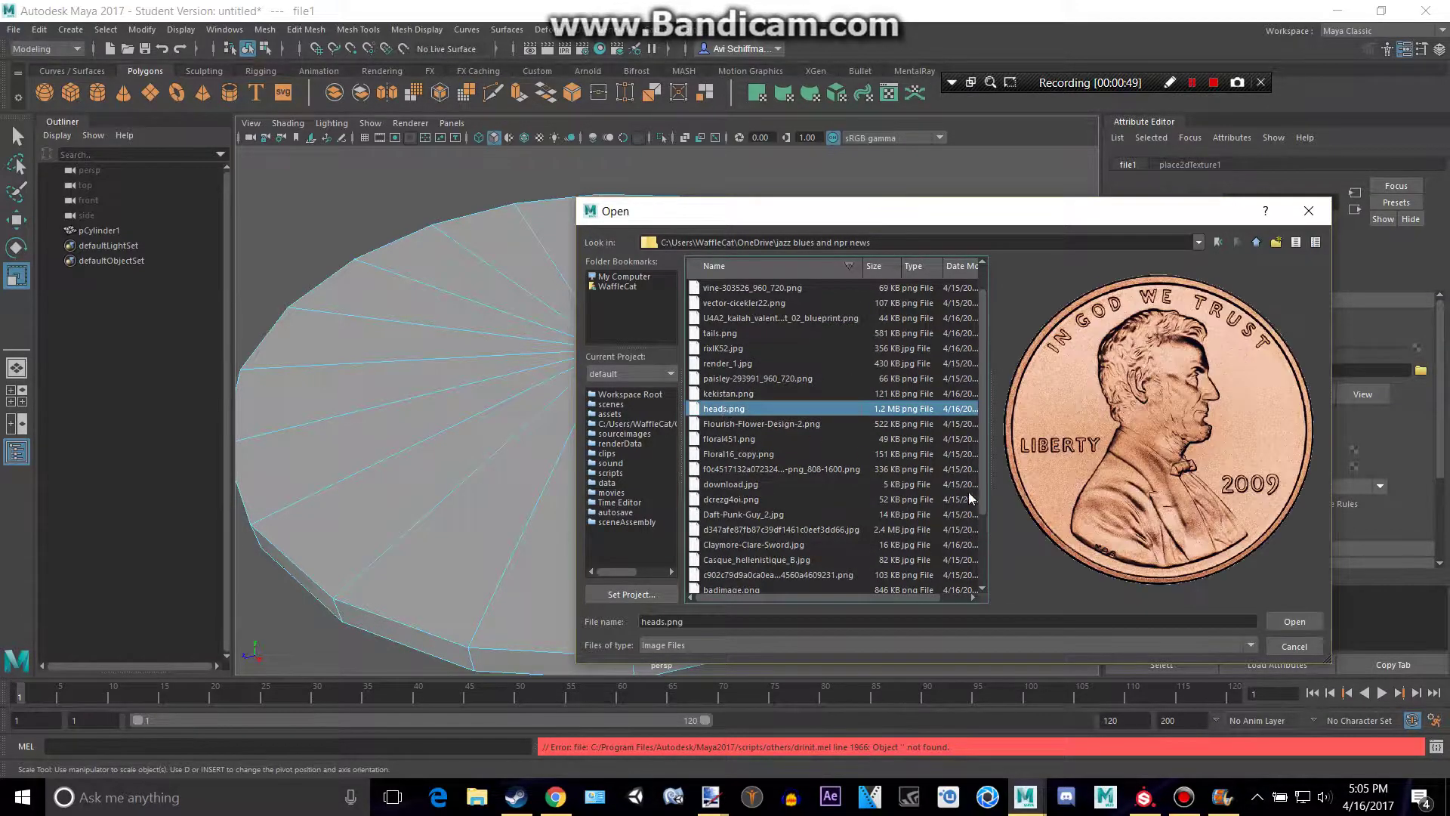
pyautogui.click(1291, 624)
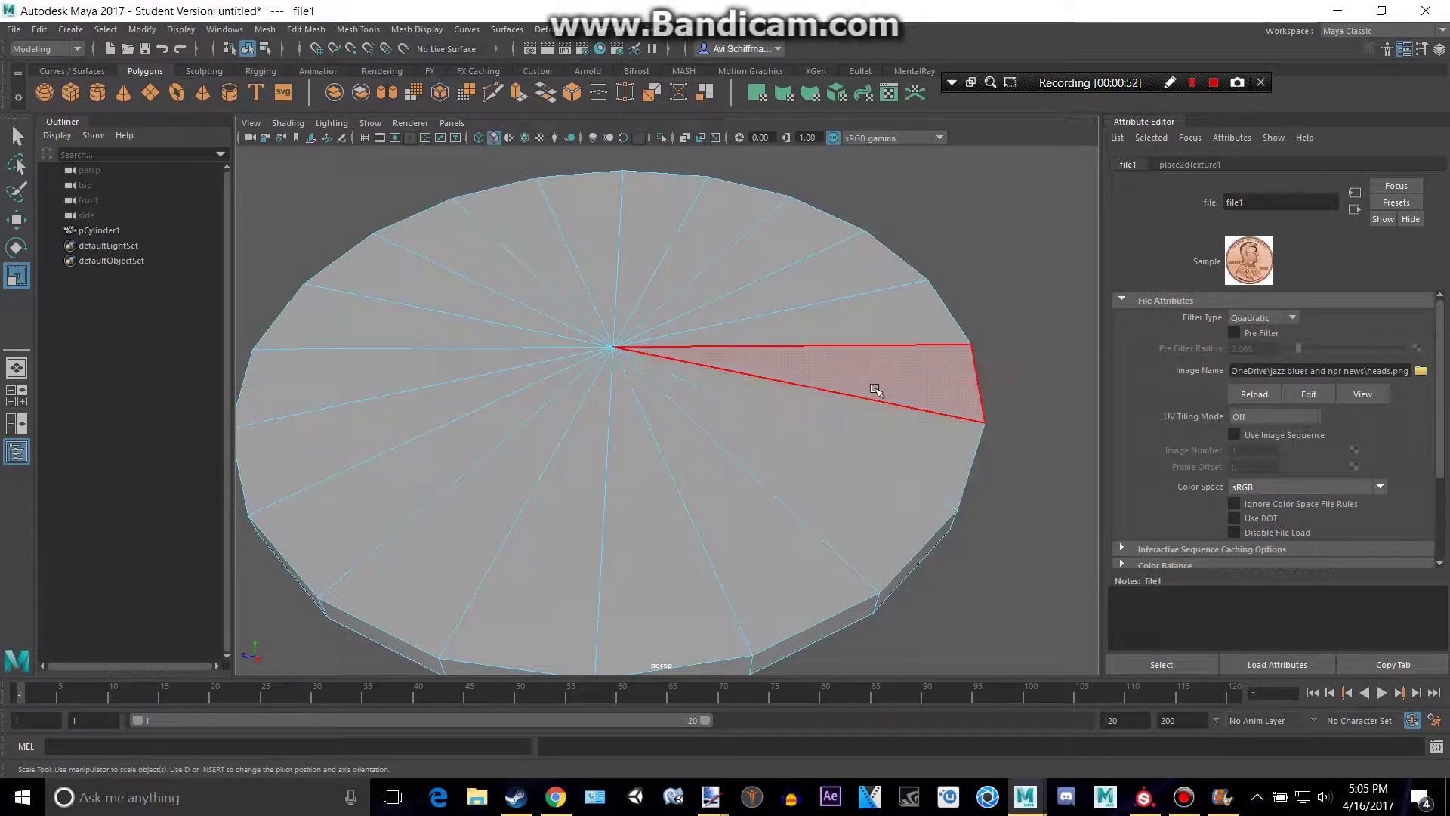
pyautogui.press('6')
pyautogui.scroll(-2, 876, 390)
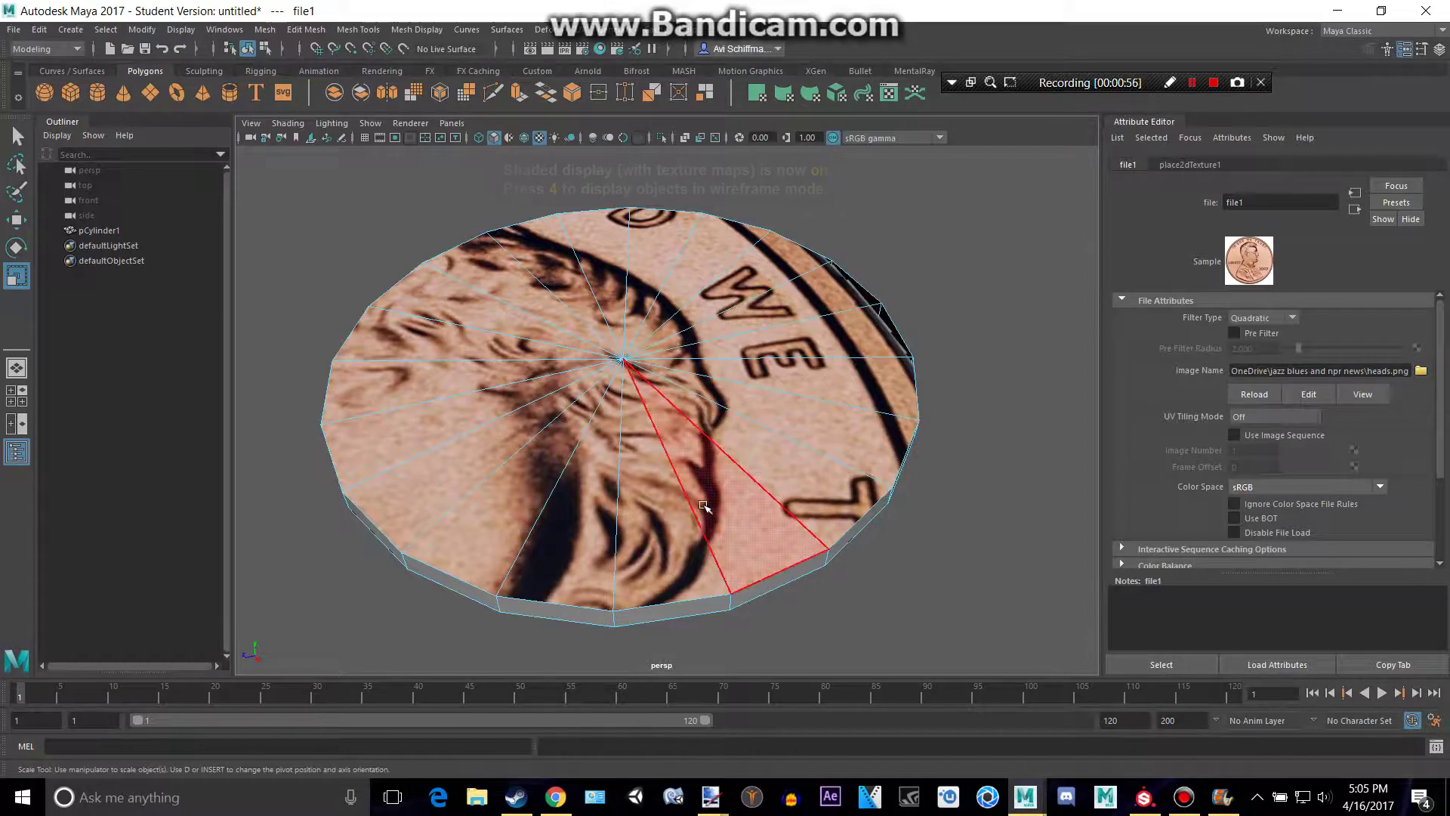
# Step: Reselect all the textured triangular faces on the disc's top cap
pyautogui.keyDown('shift'); pyautogui.click(691, 521); pyautogui.keyUp('shift')
pyautogui.keyDown('shift'); pyautogui.click(751, 514); pyautogui.keyUp('shift')
pyautogui.keyDown('shift'); pyautogui.click(797, 484); pyautogui.keyUp('shift')
pyautogui.keyDown('shift'); pyautogui.click(845, 426); pyautogui.keyUp('shift')
pyautogui.keyDown('shift'); pyautogui.click(842, 377); pyautogui.keyUp('shift')
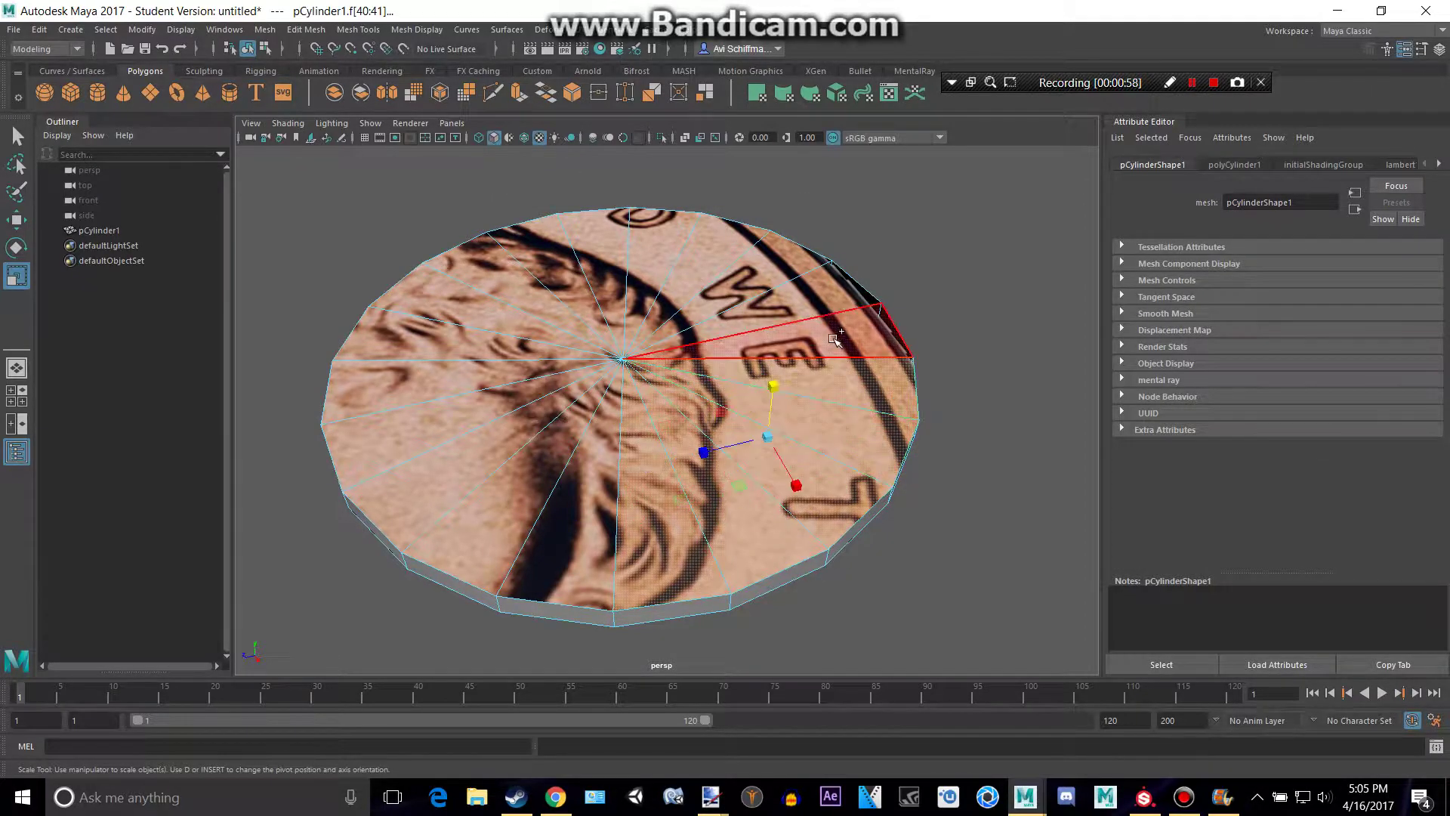
pyautogui.keyDown('shift'); pyautogui.click(829, 337); pyautogui.keyUp('shift')
pyautogui.keyDown('shift'); pyautogui.click(805, 295); pyautogui.keyUp('shift')
pyautogui.moveTo(807, 296); pyautogui.dragTo(738, 252)
pyautogui.moveTo(644, 240)
pyautogui.mouseDown()
pyautogui.moveTo(521, 244)
pyautogui.moveTo(408, 321)
pyautogui.moveTo(473, 373)
pyautogui.moveTo(498, 484)
pyautogui.moveTo(556, 533)
pyautogui.moveTo(633, 474)
pyautogui.mouseUp()
pyautogui.keyDown('alt'); pyautogui.moveTo(831, 478); pyautogui.dragTo(816, 429); pyautogui.keyUp('alt')
pyautogui.scroll(2, 816, 429)
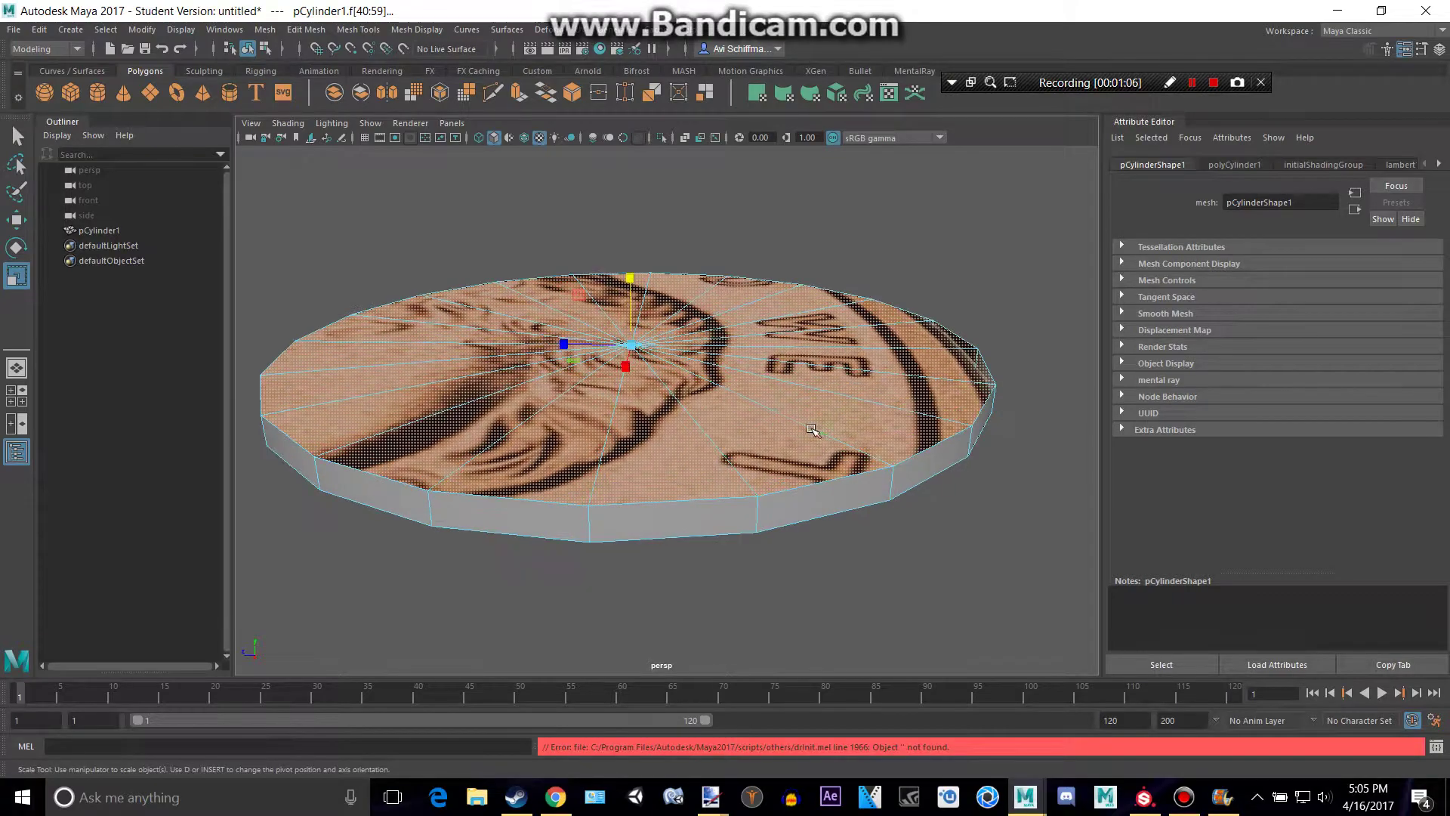
pyautogui.keyDown('ctrl'); pyautogui.click(692, 473); pyautogui.keyUp('ctrl')
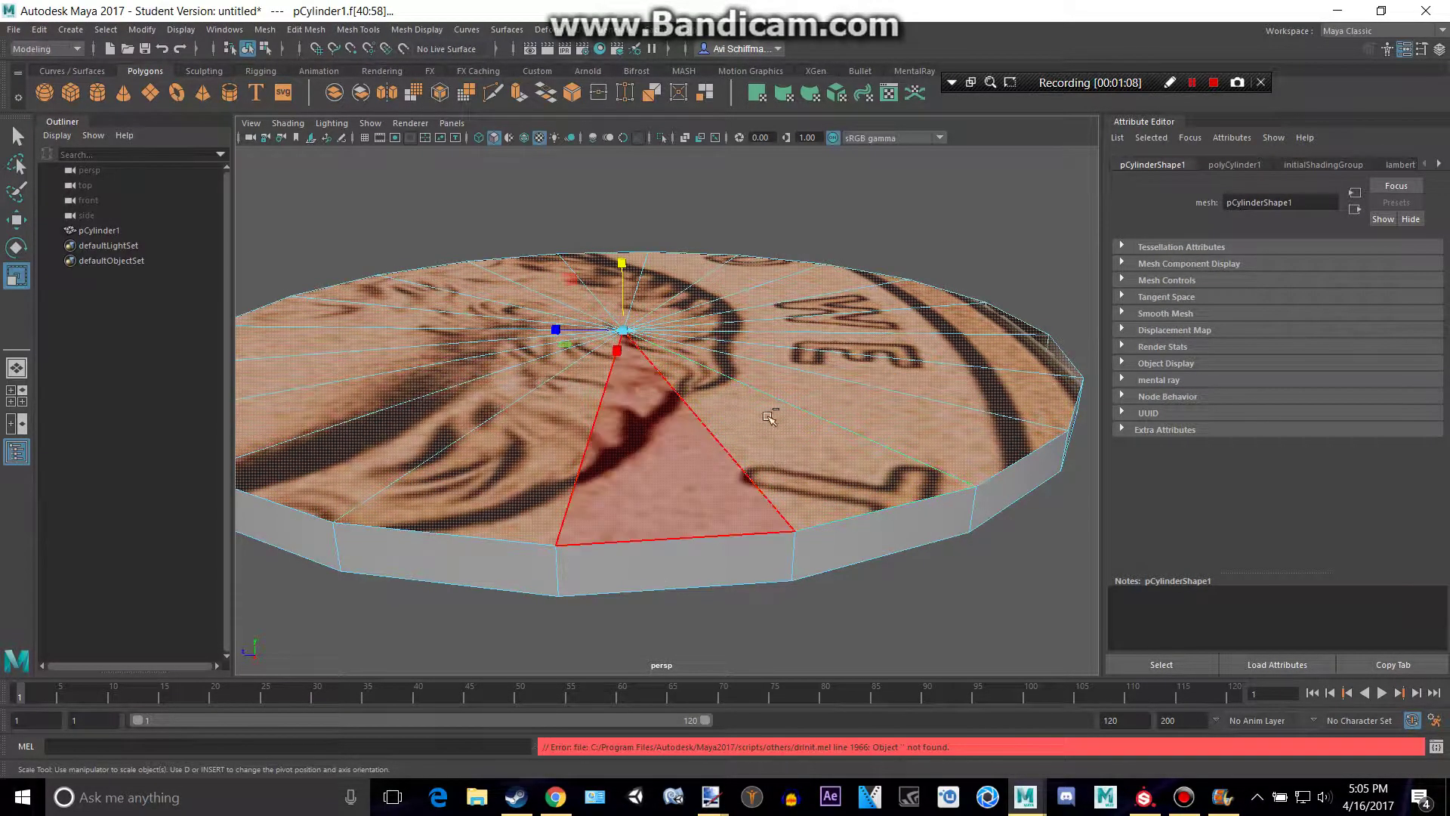
pyautogui.keyDown('shift'); pyautogui.click(658, 440); pyautogui.keyUp('shift')
pyautogui.scroll(3, 857, 259)
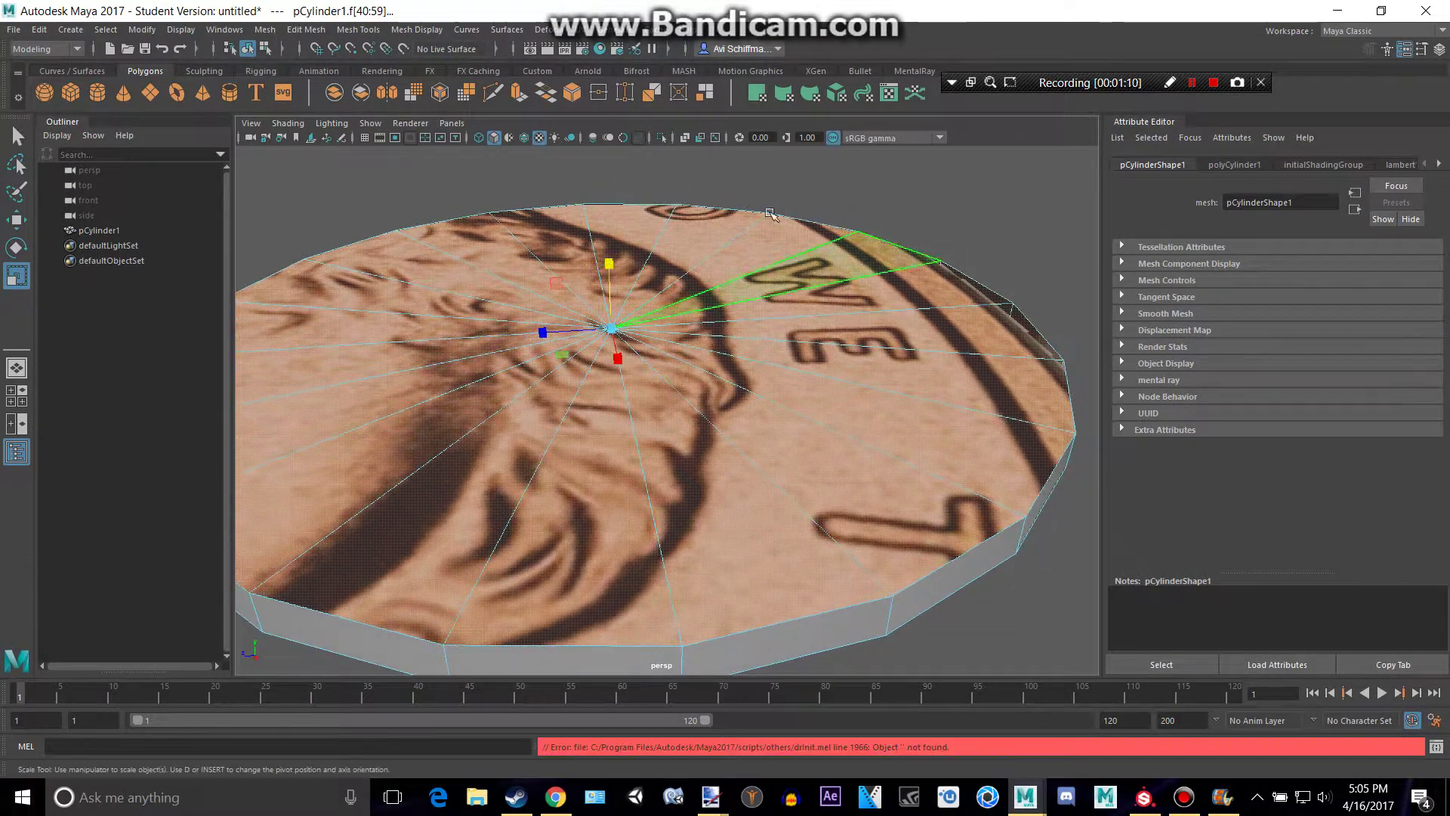
# Step: Open the UV Editor for the selected cap faces, and shrink and move its window beside the coin
pyautogui.click(889, 93)
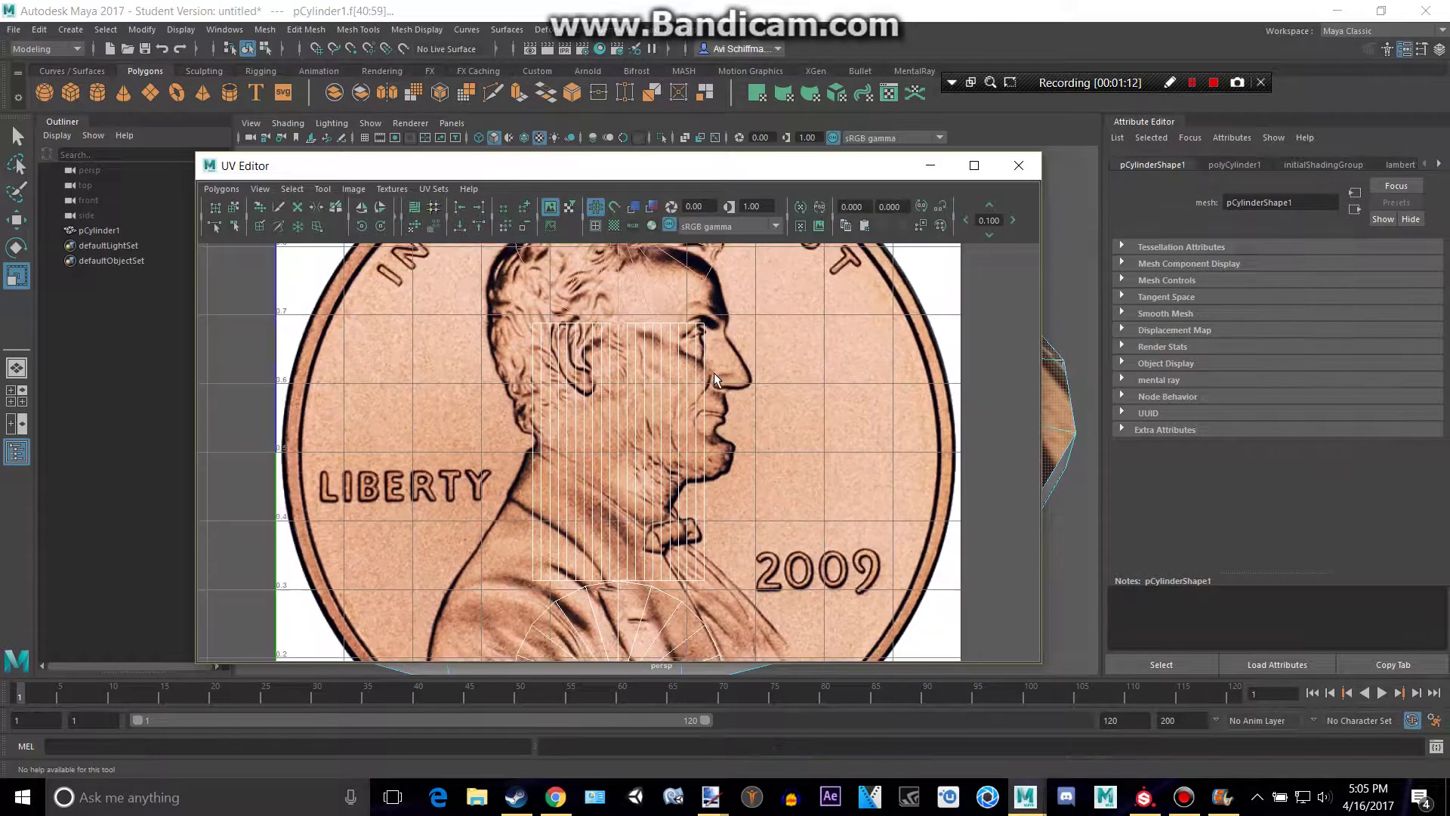
pyautogui.scroll(-3, 695, 397)
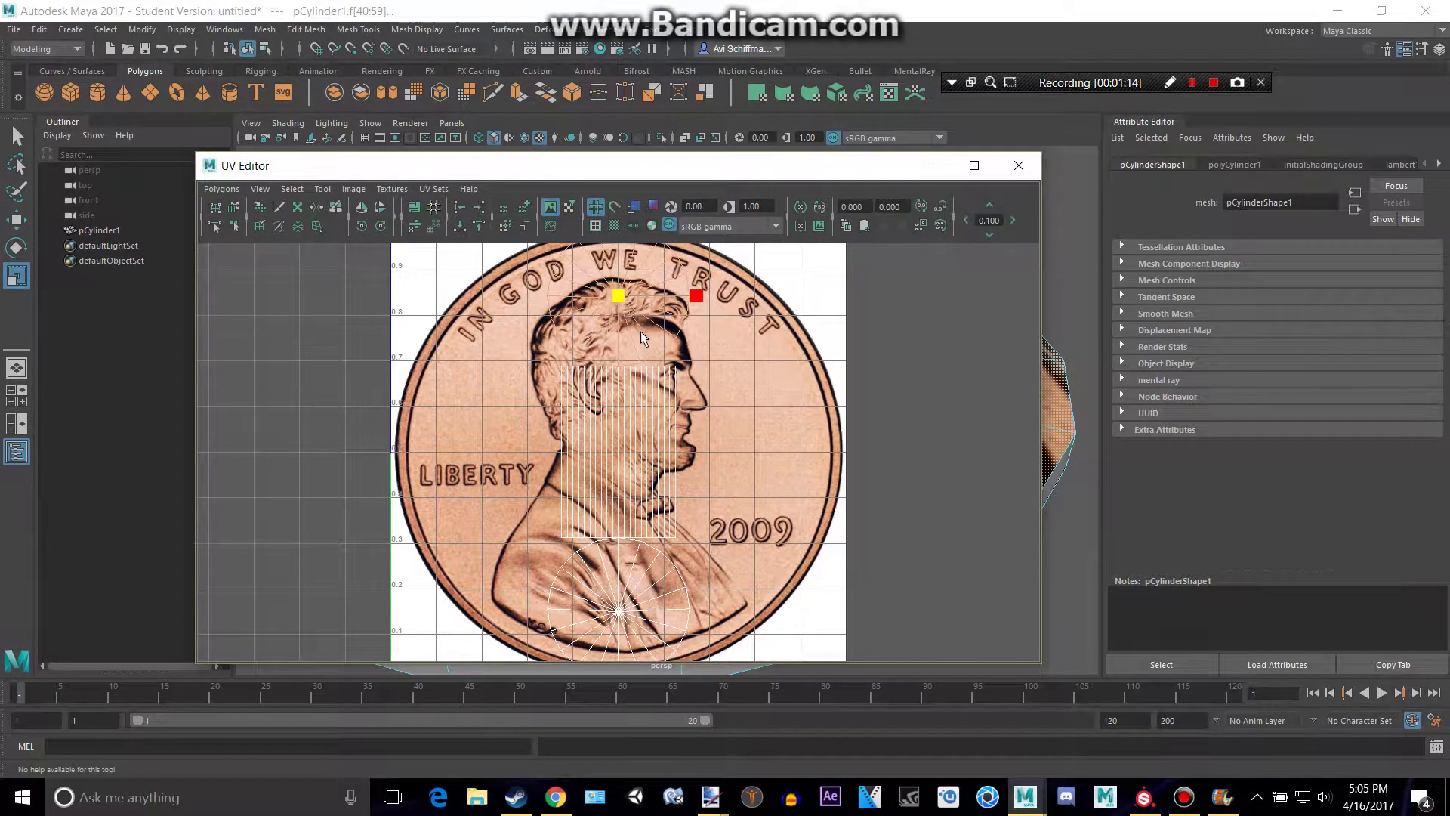
pyautogui.scroll(-1, 641, 331)
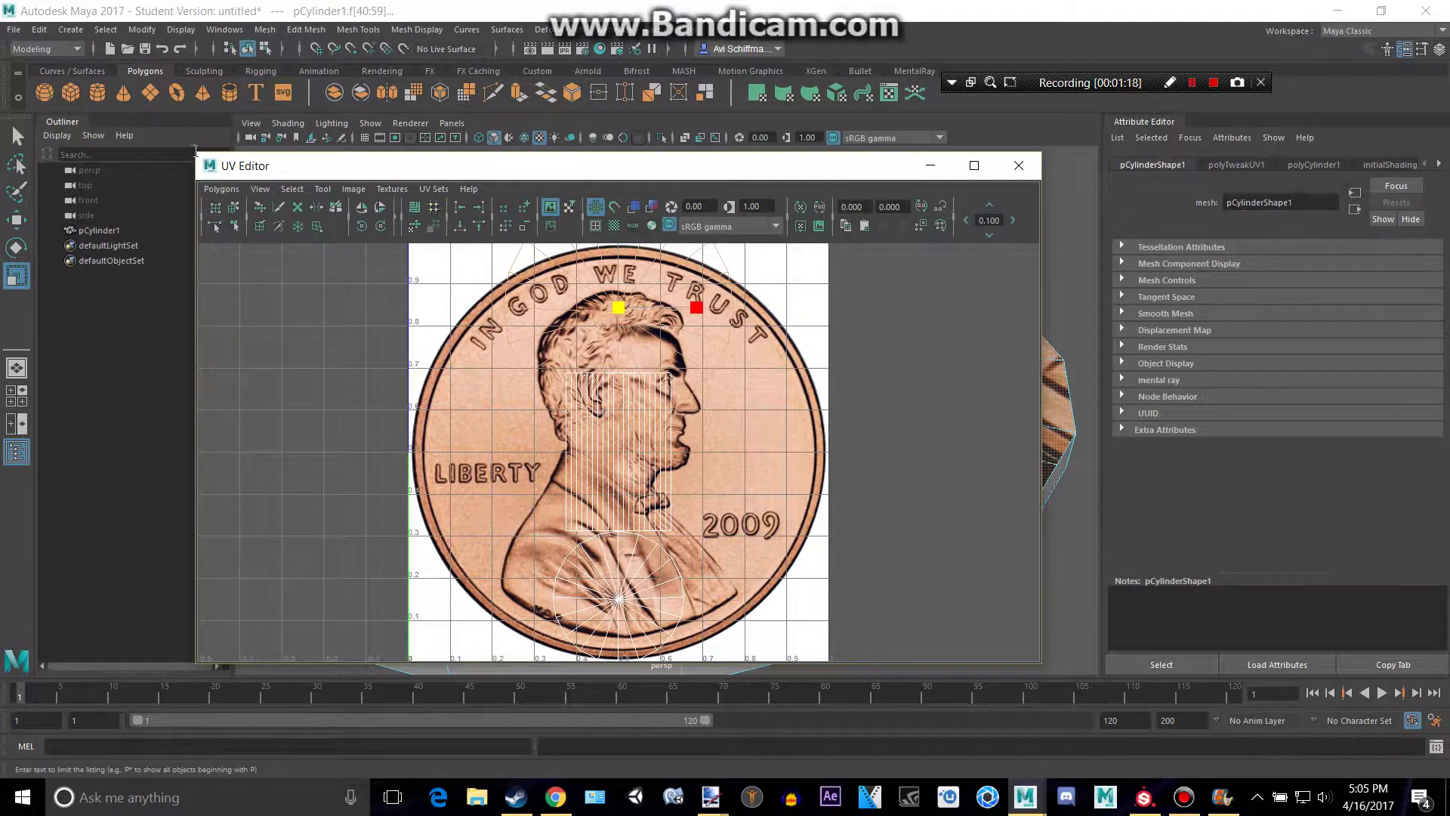
pyautogui.moveTo(196, 153); pyautogui.dragTo(665, 168)
pyautogui.moveTo(756, 168); pyautogui.dragTo(1050, 175)
pyautogui.scroll(5, 1119, 425)
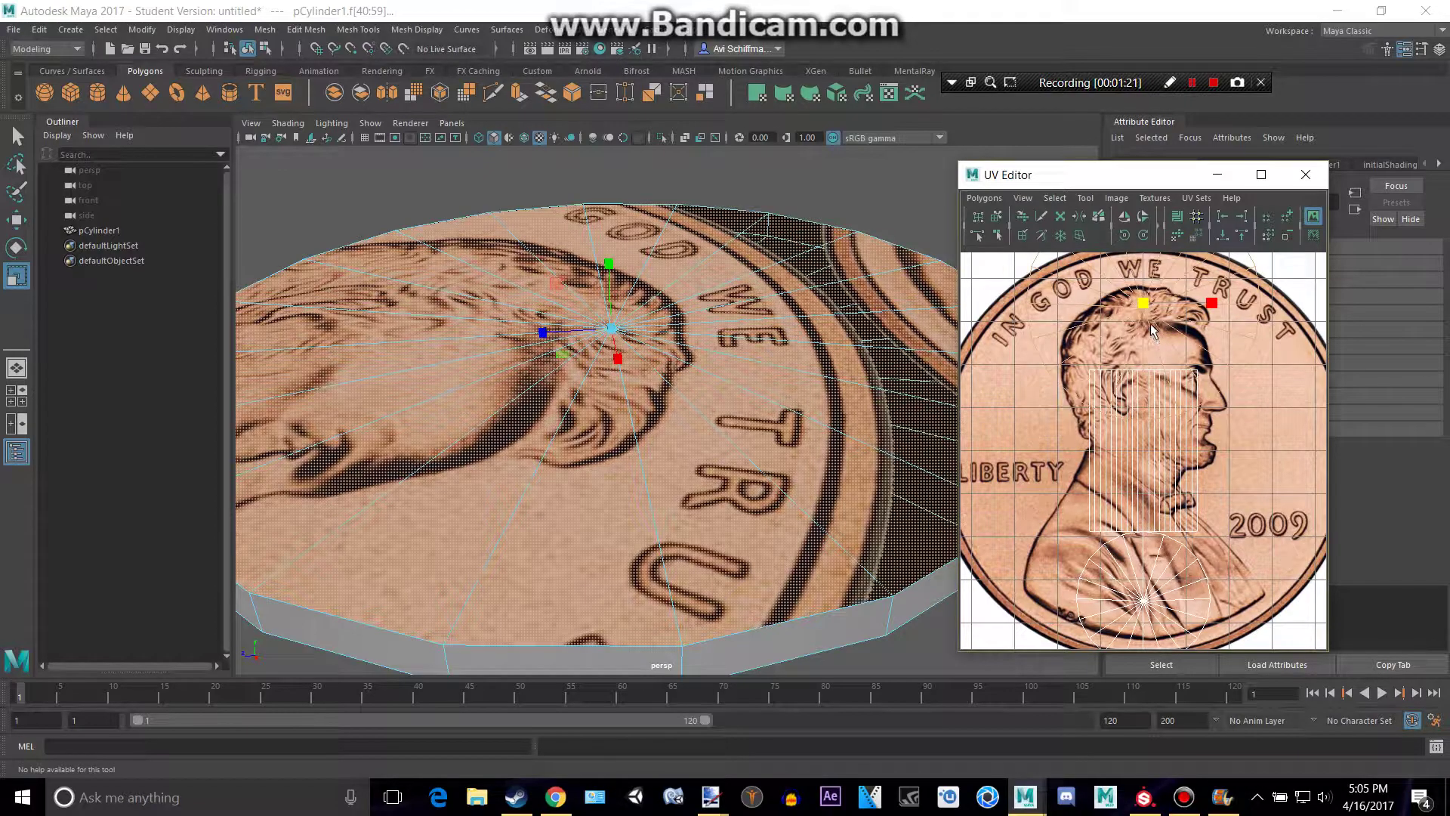
# Step: Move and scale the top cap's UVs to centre them over the penny image
pyautogui.moveTo(1139, 304); pyautogui.dragTo(1128, 453)
pyautogui.press('w')
pyautogui.press('a')
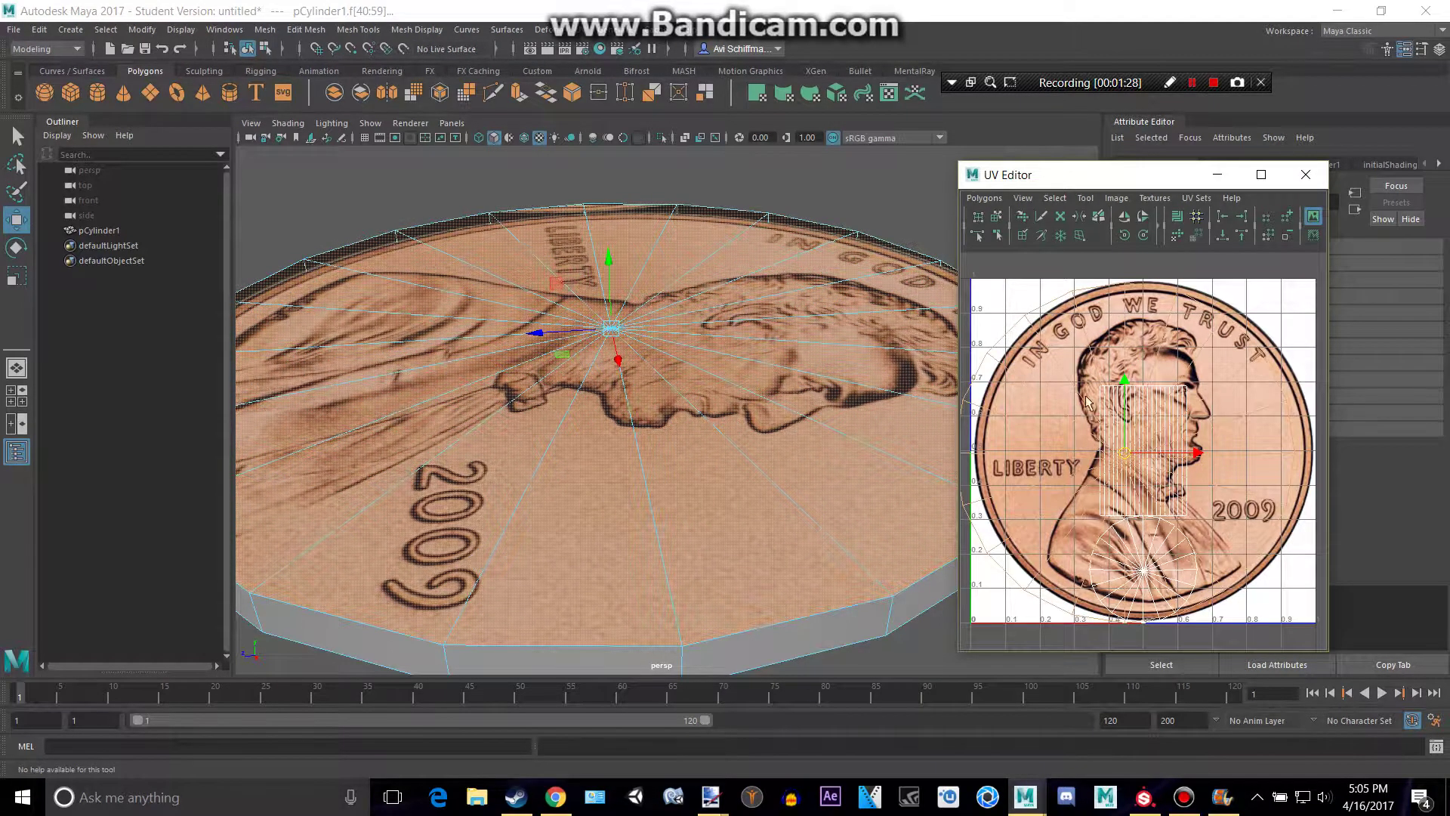
pyautogui.moveTo(1139, 447)
pyautogui.mouseDown()
pyautogui.moveTo(1150, 461)
pyautogui.moveTo(1144, 450)
pyautogui.mouseUp()
pyautogui.press('r')
pyautogui.press('w')
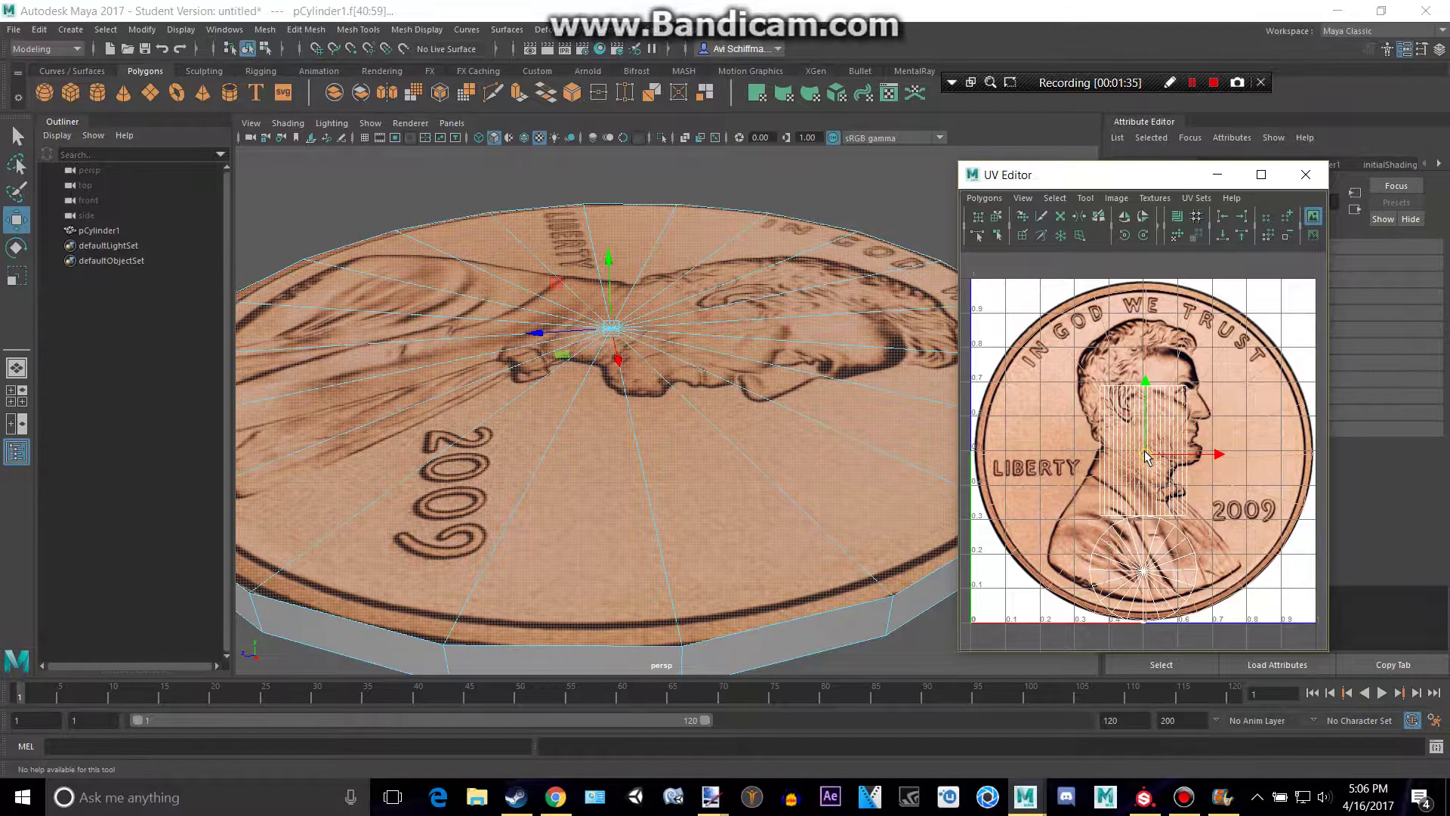
# Step: Fine-tune the position and scale of the top cap's UVs over the heads image, and close the UV Editor
pyautogui.scroll(5, 814, 425)
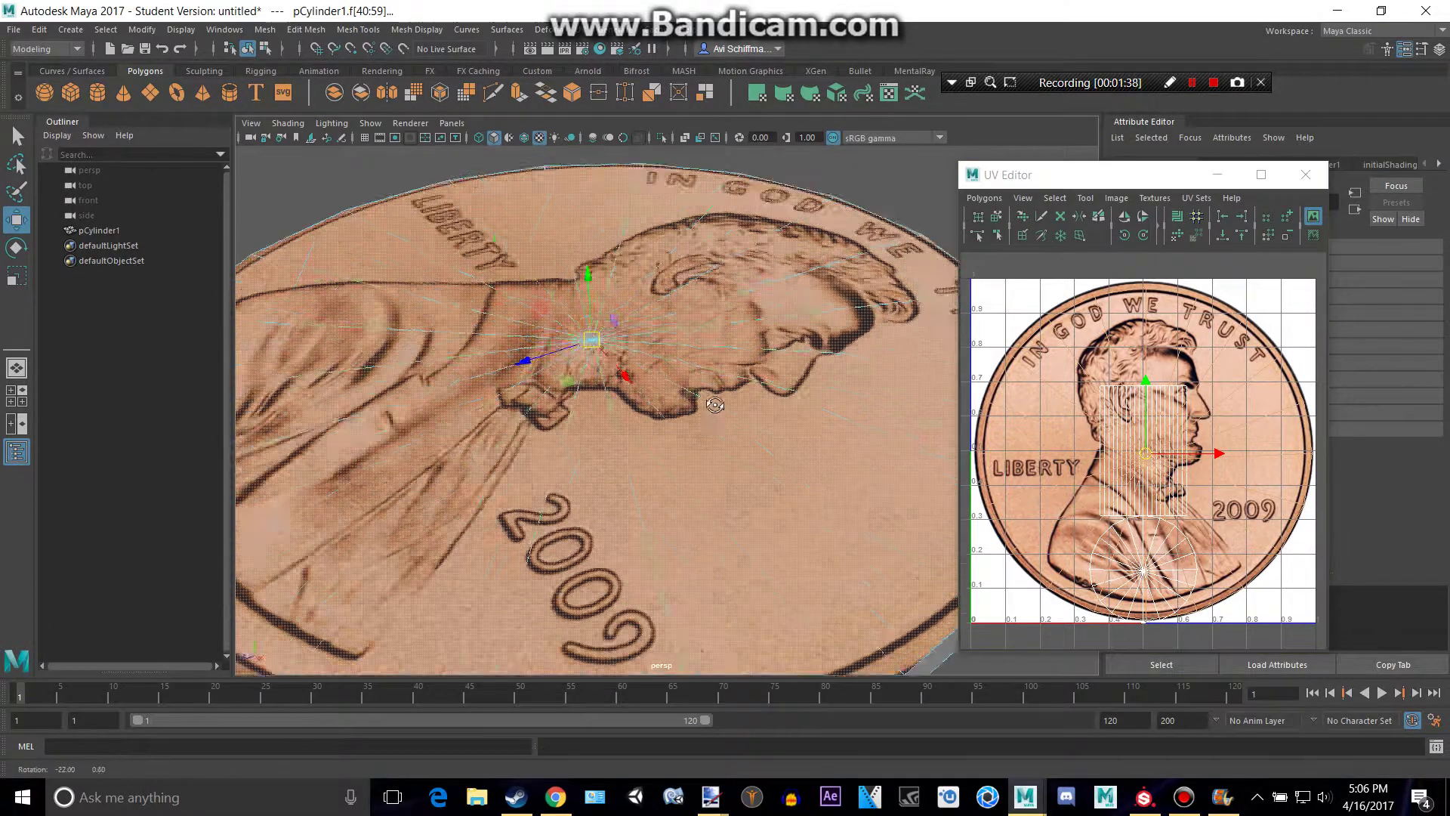
pyautogui.scroll(-5, 815, 425)
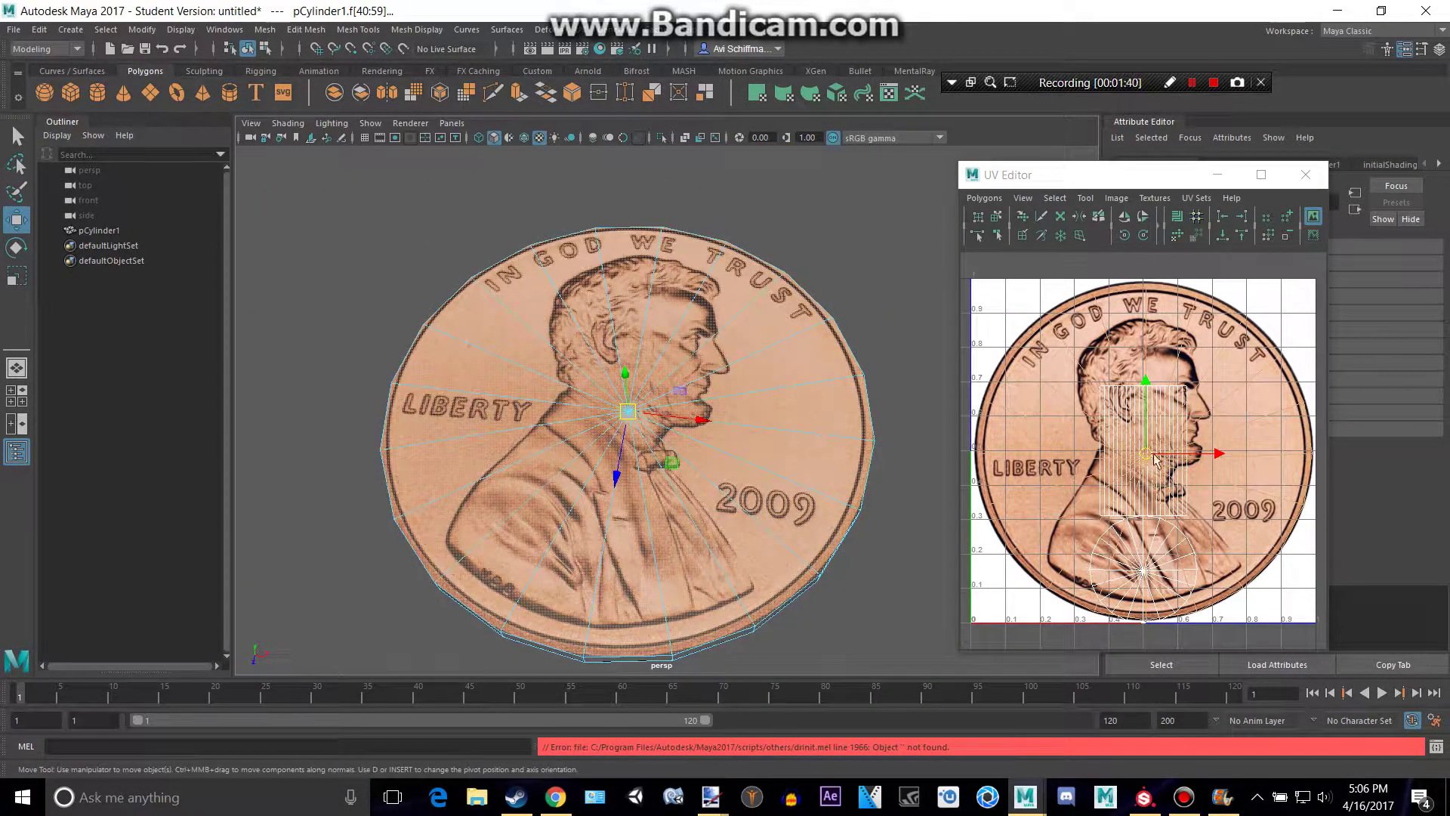
pyautogui.moveTo(1149, 450); pyautogui.dragTo(1149, 451)
pyautogui.press('r')
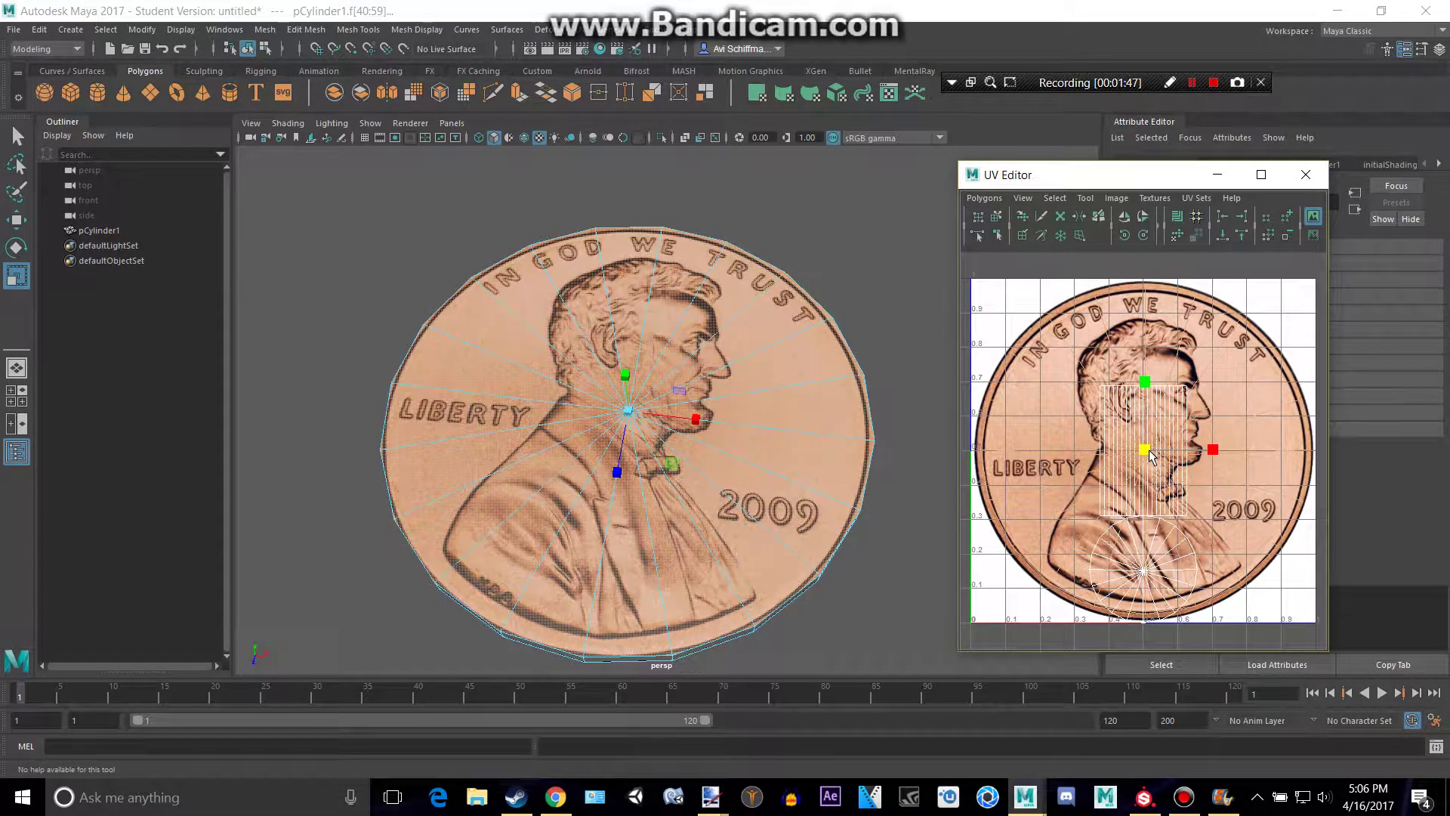
pyautogui.click(1305, 175)
# Step: Turn to the disc's untextured underside and select all the triangular faces of its bottom cap
pyautogui.moveTo(799, 357); pyautogui.dragTo(876, 325, button='right')
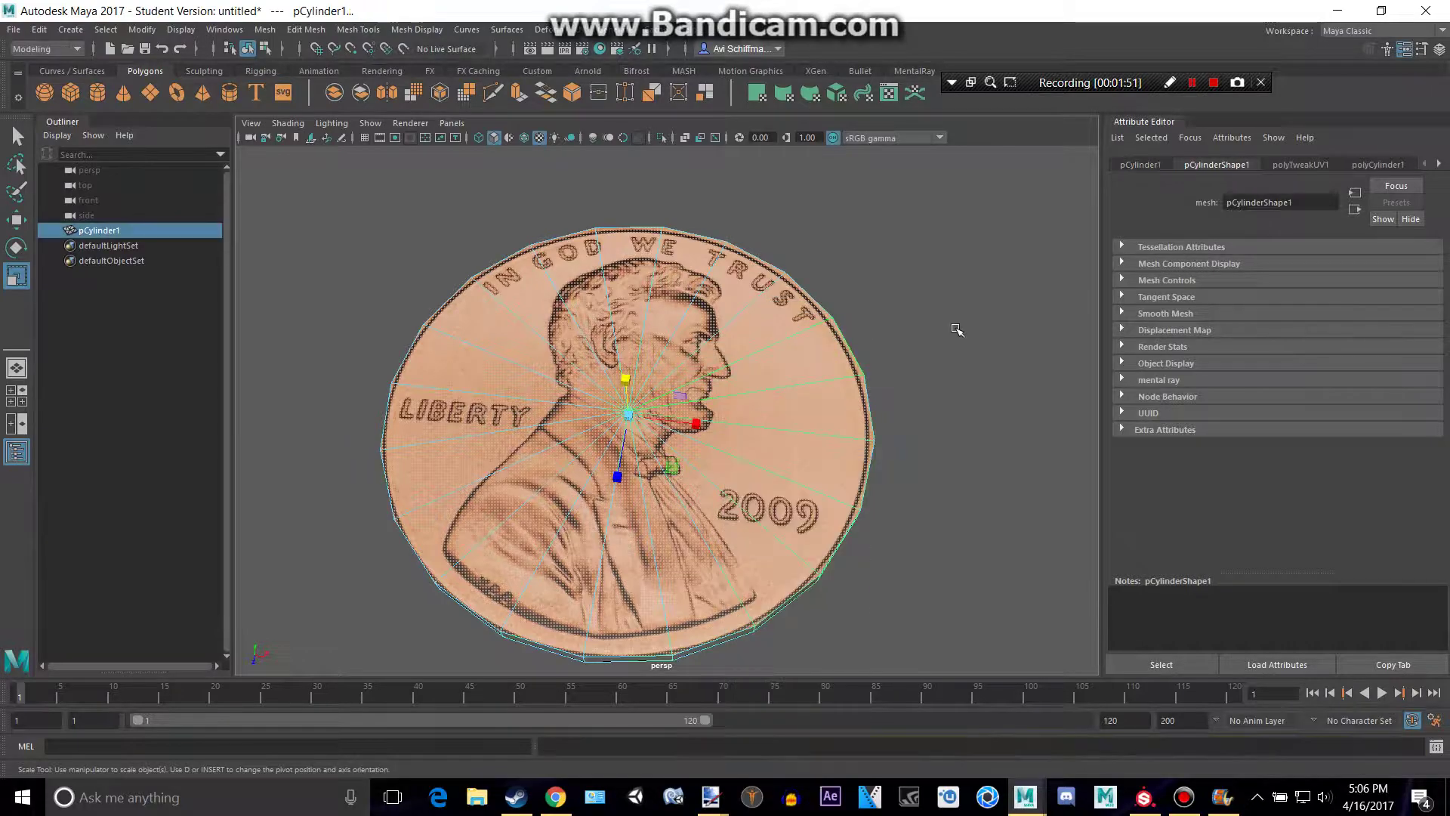
pyautogui.click(916, 366)
pyautogui.keyDown('alt'); pyautogui.moveTo(916, 366); pyautogui.dragTo(882, 224); pyautogui.keyUp('alt')
pyautogui.rightClick(677, 308)
pyautogui.click(619, 357)
pyautogui.scroll(4, 654, 340)
pyautogui.keyDown('alt'); pyautogui.moveTo(696, 275); pyautogui.dragTo(686, 324, button='middle'); pyautogui.keyUp('alt')
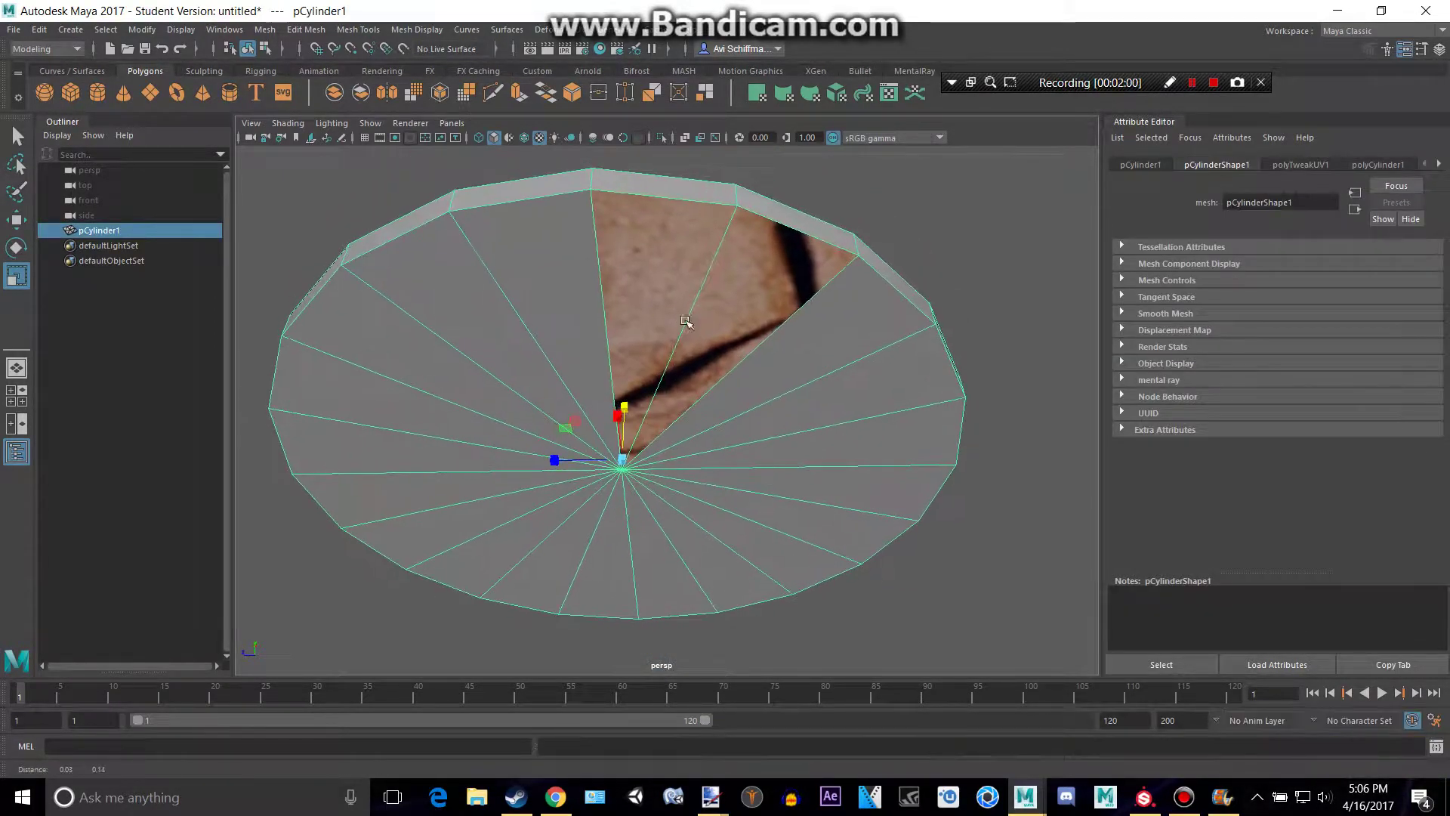
pyautogui.moveTo(719, 287); pyautogui.dragTo(718, 325, button='right')
pyautogui.click(737, 294)
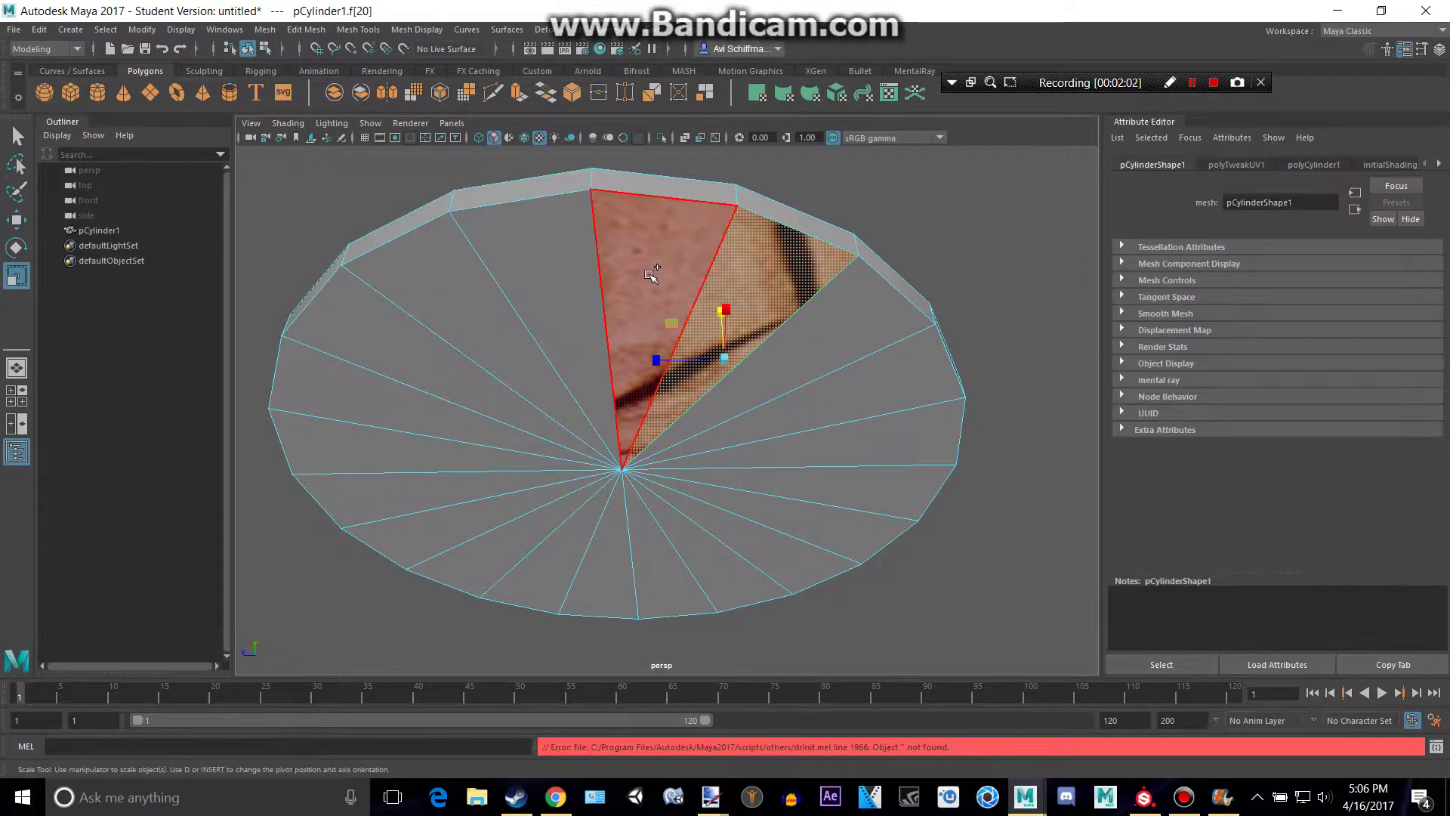
pyautogui.keyDown('shift'); pyautogui.click(654, 274); pyautogui.keyUp('shift')
pyautogui.keyDown('shift'); pyautogui.click(514, 291); pyautogui.keyUp('shift')
pyautogui.keyDown('shift'); pyautogui.click(468, 321); pyautogui.keyUp('shift')
pyautogui.keyDown('shift'); pyautogui.click(439, 363); pyautogui.keyUp('shift')
pyautogui.keyDown('shift'); pyautogui.click(431, 412); pyautogui.keyUp('shift')
pyautogui.keyDown('shift'); pyautogui.click(424, 446); pyautogui.keyUp('shift')
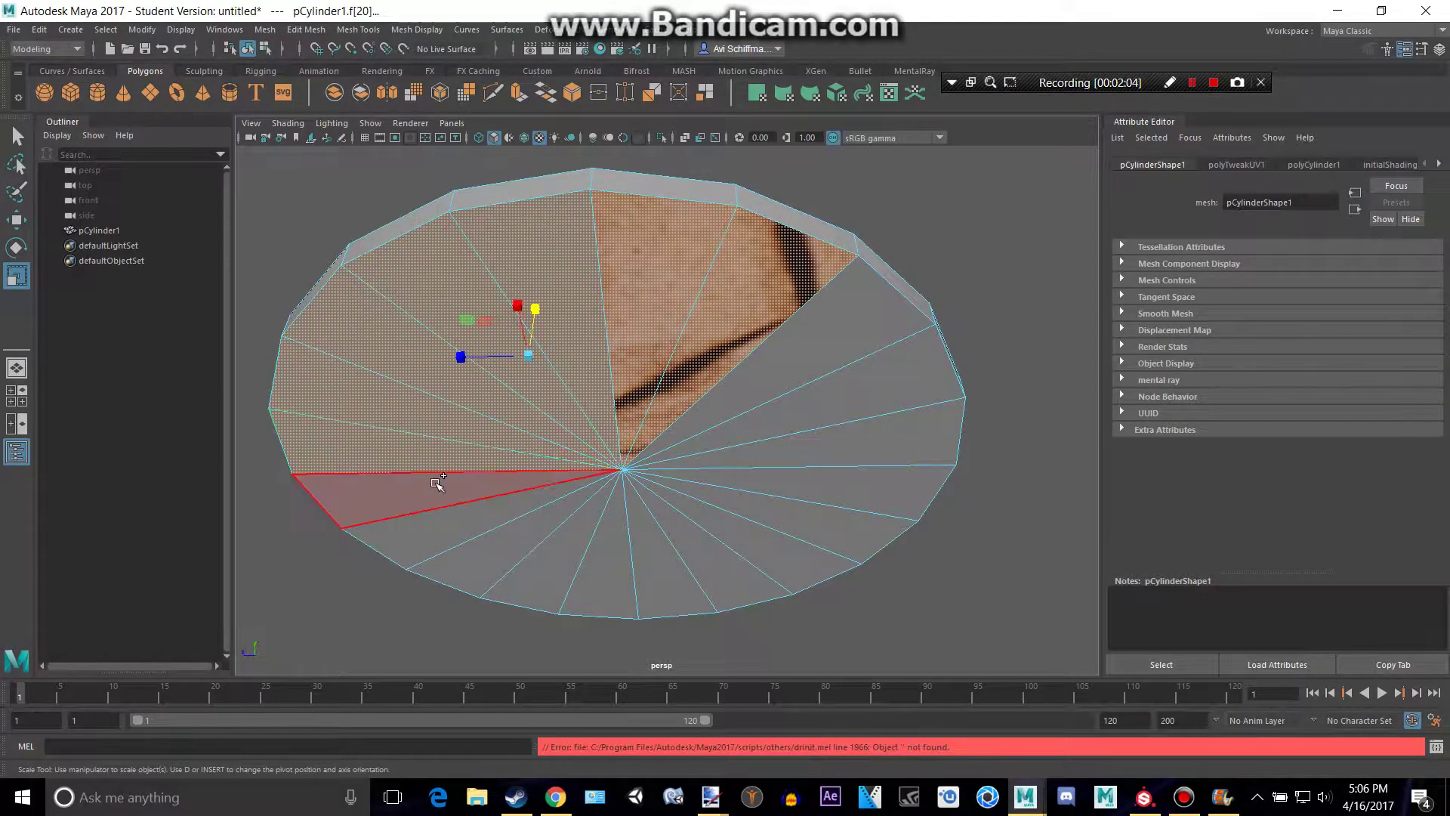
pyautogui.keyDown('shift'); pyautogui.click(431, 483); pyautogui.keyUp('shift')
pyautogui.keyDown('shift'); pyautogui.click(489, 518); pyautogui.keyUp('shift')
pyautogui.keyDown('shift'); pyautogui.click(576, 544); pyautogui.keyUp('shift')
pyautogui.keyDown('shift'); pyautogui.click(615, 551); pyautogui.keyUp('shift')
pyautogui.keyDown('shift'); pyautogui.click(658, 551); pyautogui.keyUp('shift')
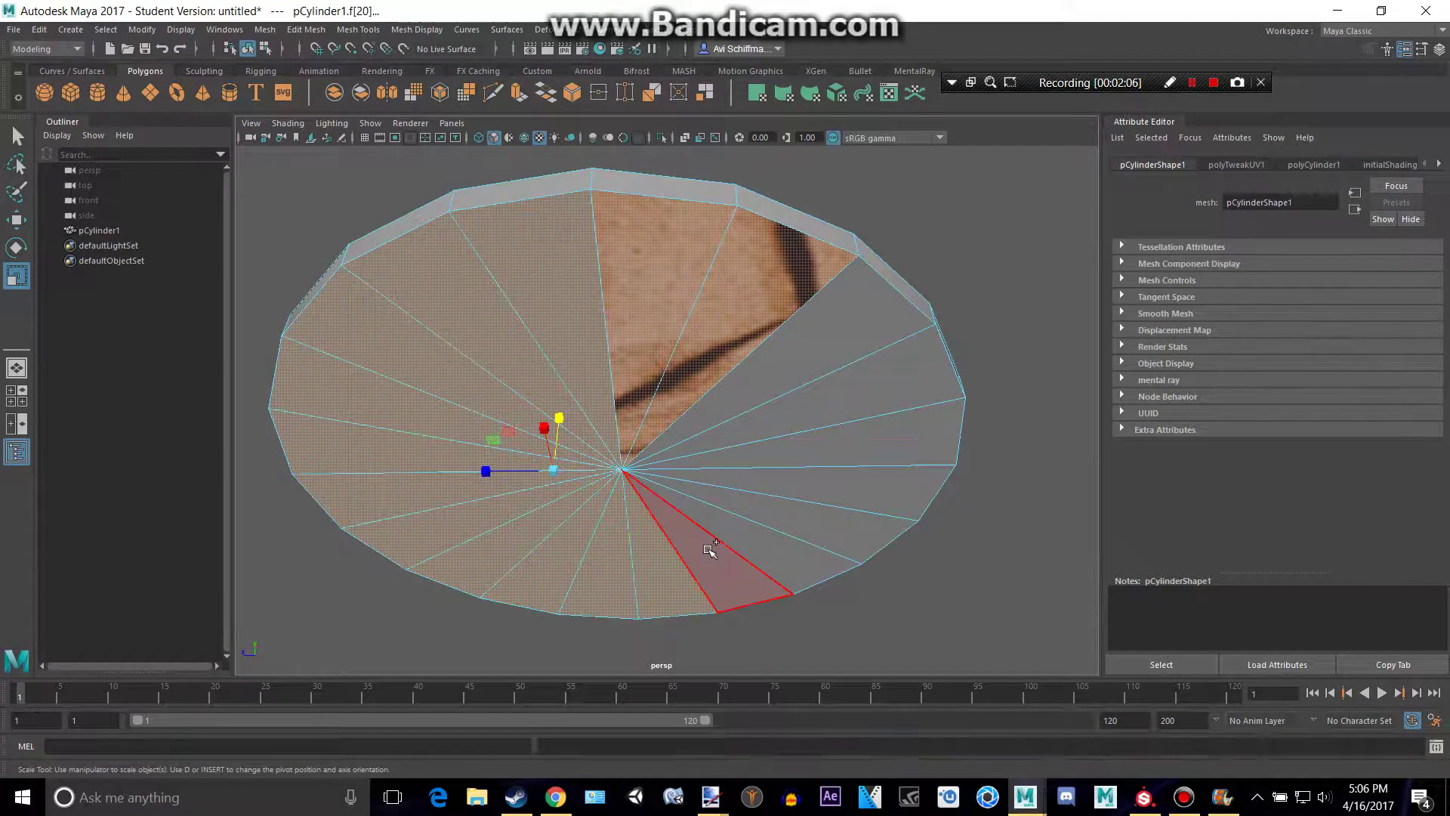
pyautogui.keyDown('shift'); pyautogui.click(712, 551); pyautogui.keyUp('shift')
pyautogui.keyDown('shift'); pyautogui.click(759, 538); pyautogui.keyUp('shift')
pyautogui.keyDown('shift'); pyautogui.click(788, 516); pyautogui.keyUp('shift')
pyautogui.keyDown('shift'); pyautogui.click(821, 488); pyautogui.keyUp('shift')
pyautogui.keyDown('shift'); pyautogui.click(842, 440); pyautogui.keyUp('shift')
pyautogui.keyDown('shift'); pyautogui.click(844, 392); pyautogui.keyUp('shift')
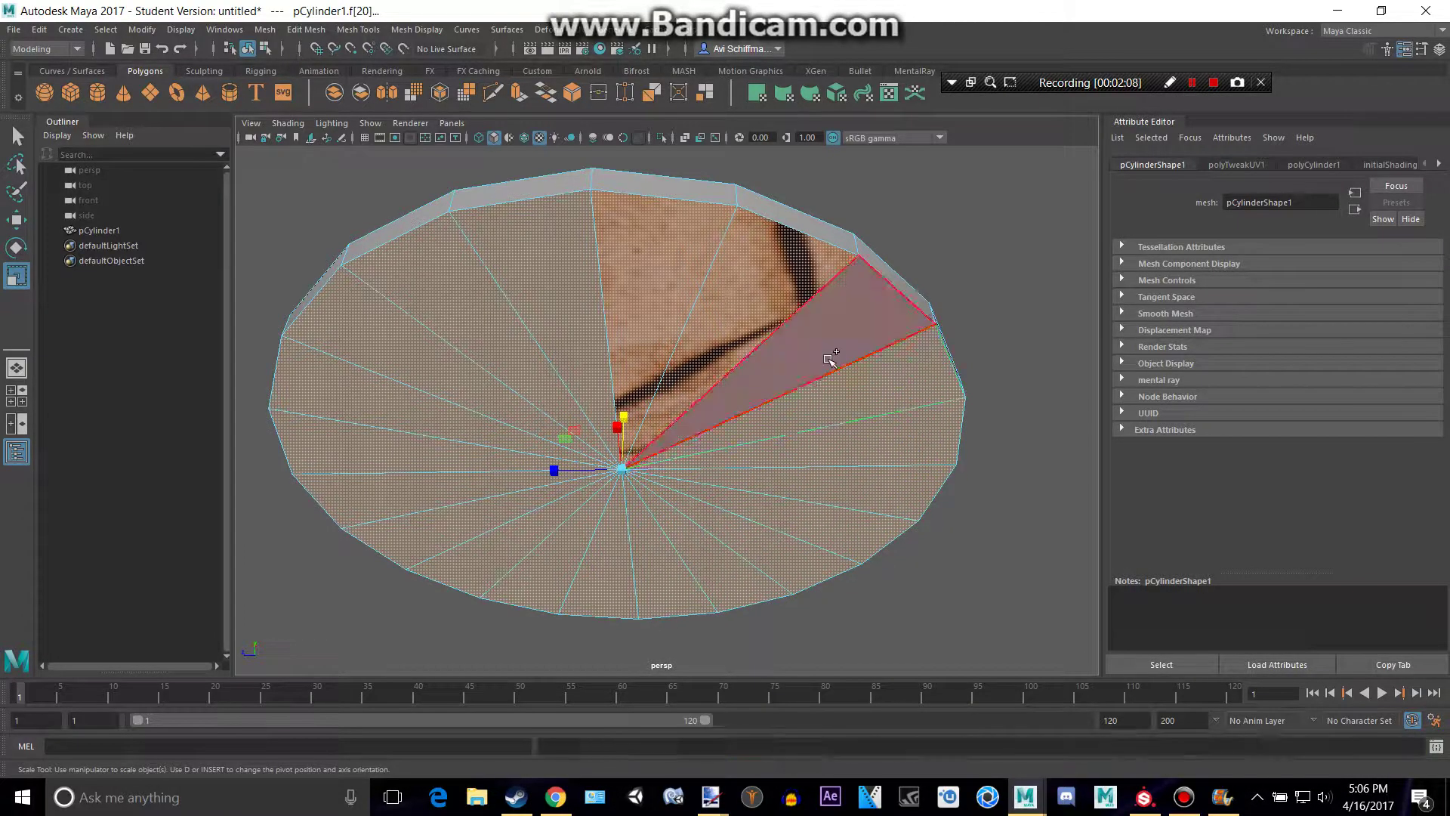
pyautogui.keyDown('shift'); pyautogui.click(829, 357); pyautogui.keyUp('shift')
# Step: Assign a new Blinn material to the selected bottom cap faces and map tails.png to its color as a file texture
pyautogui.moveTo(719, 310); pyautogui.dragTo(676, 697, button='right')
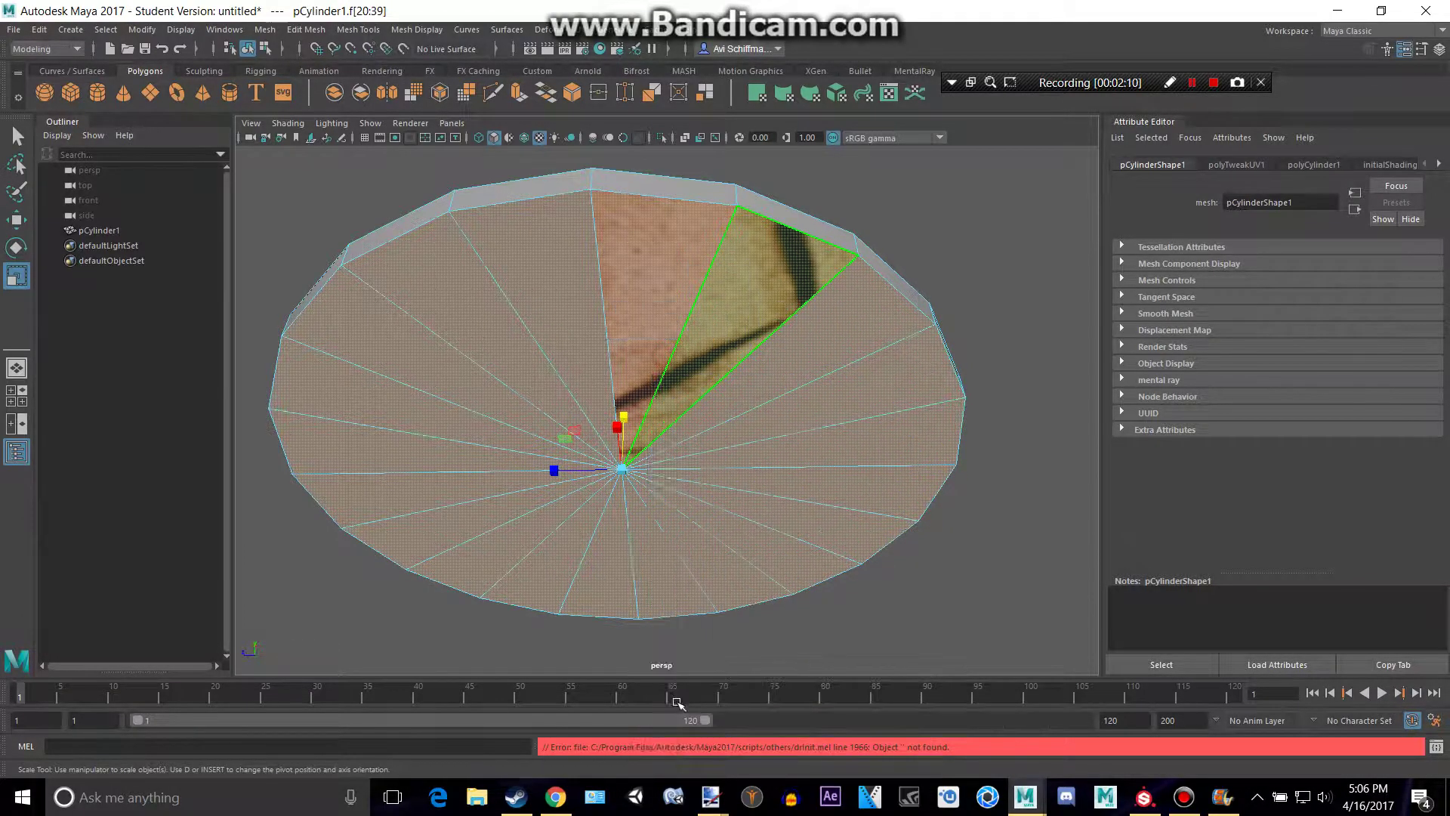
pyautogui.click(560, 409)
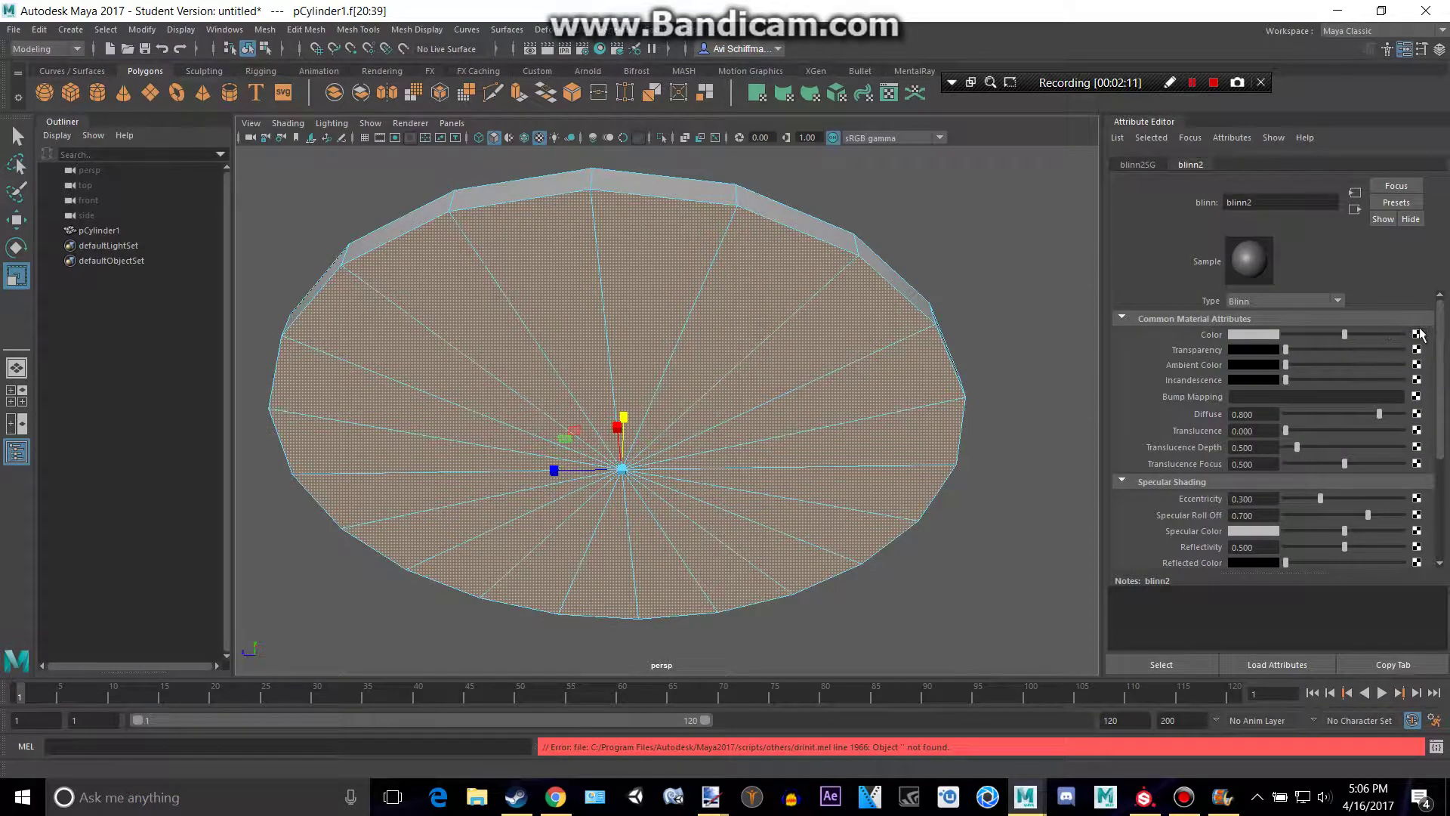
pyautogui.click(1418, 334)
pyautogui.click(684, 375)
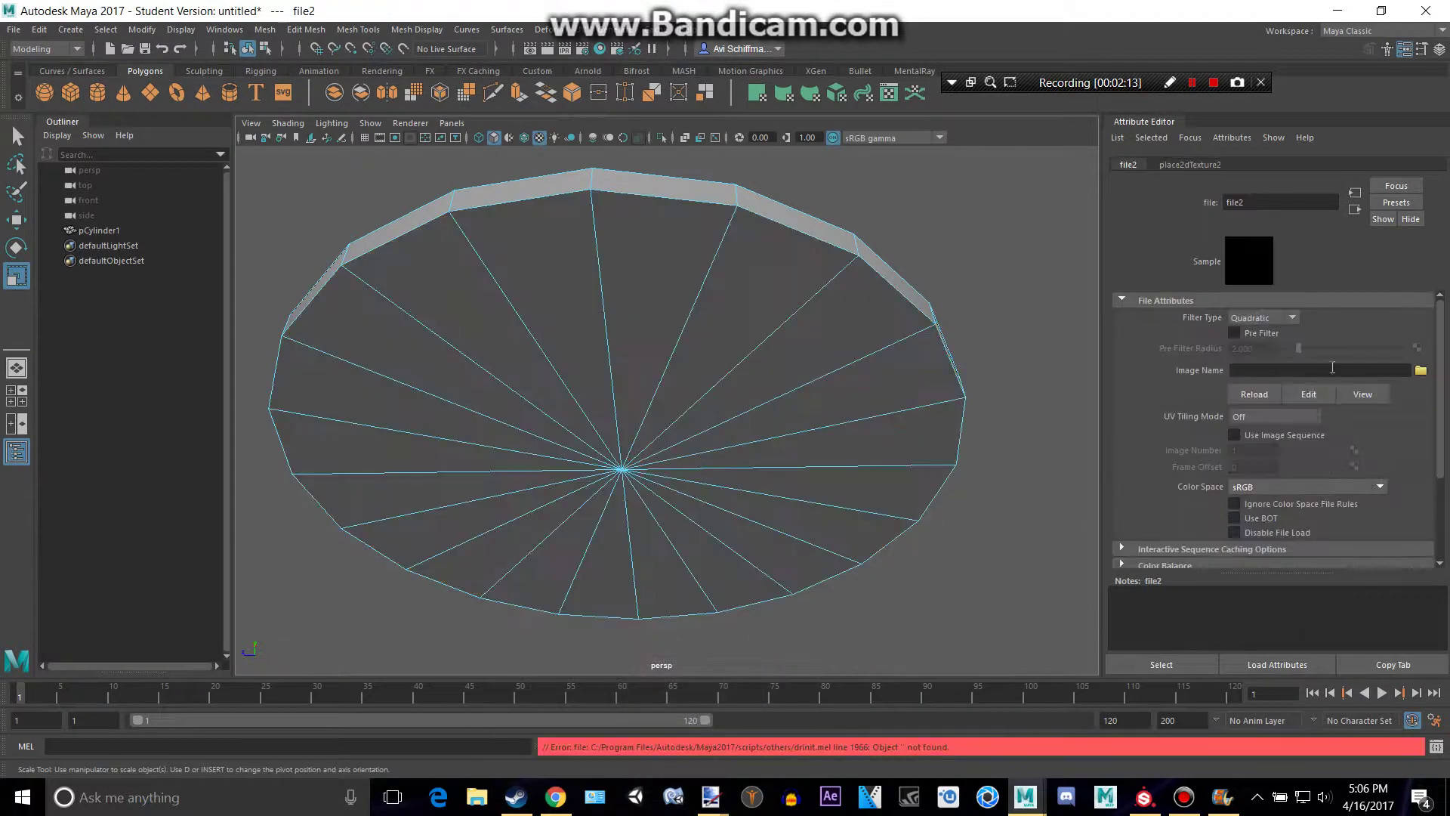
pyautogui.click(1420, 371)
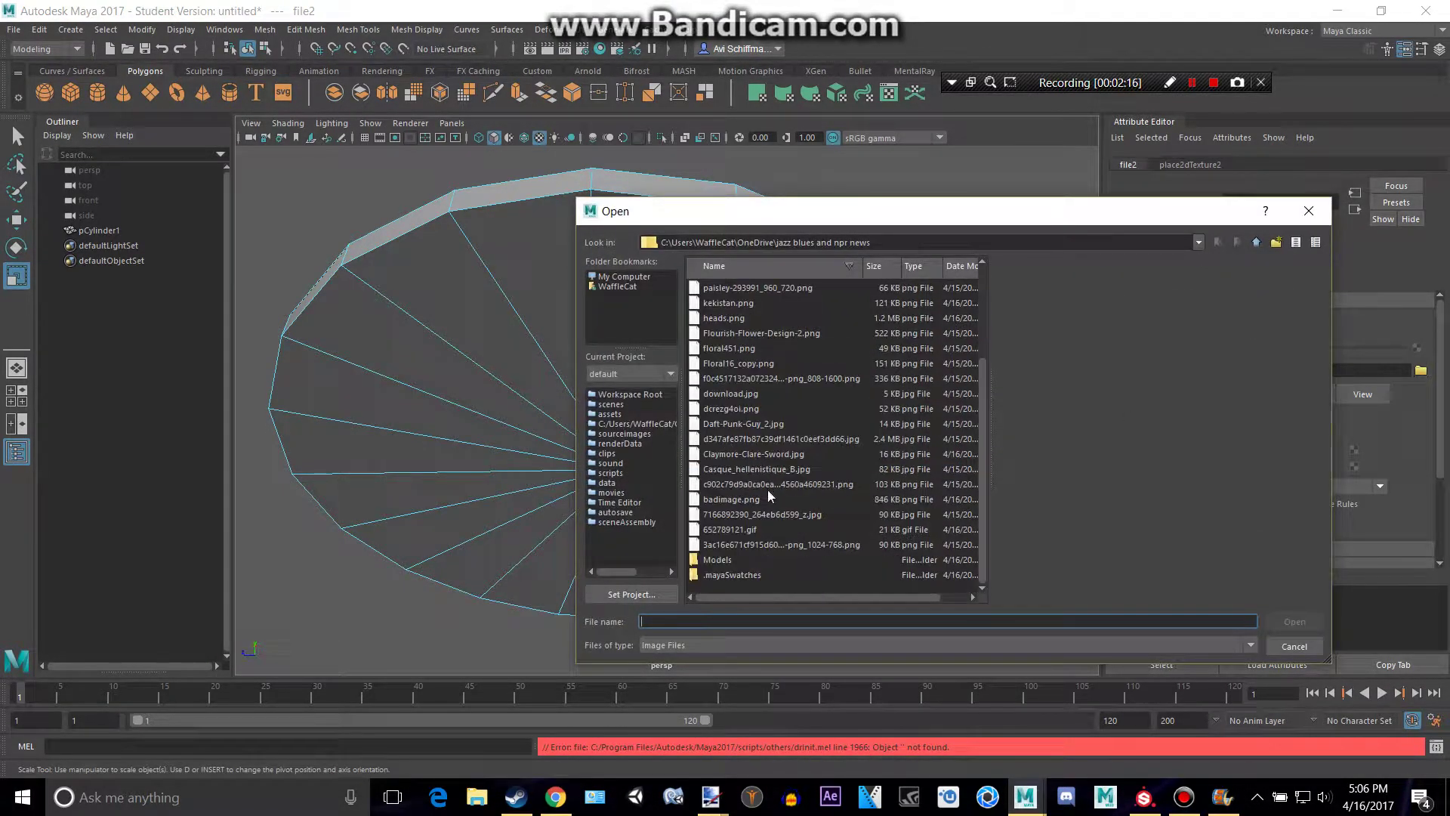
pyautogui.scroll(3, 739, 529)
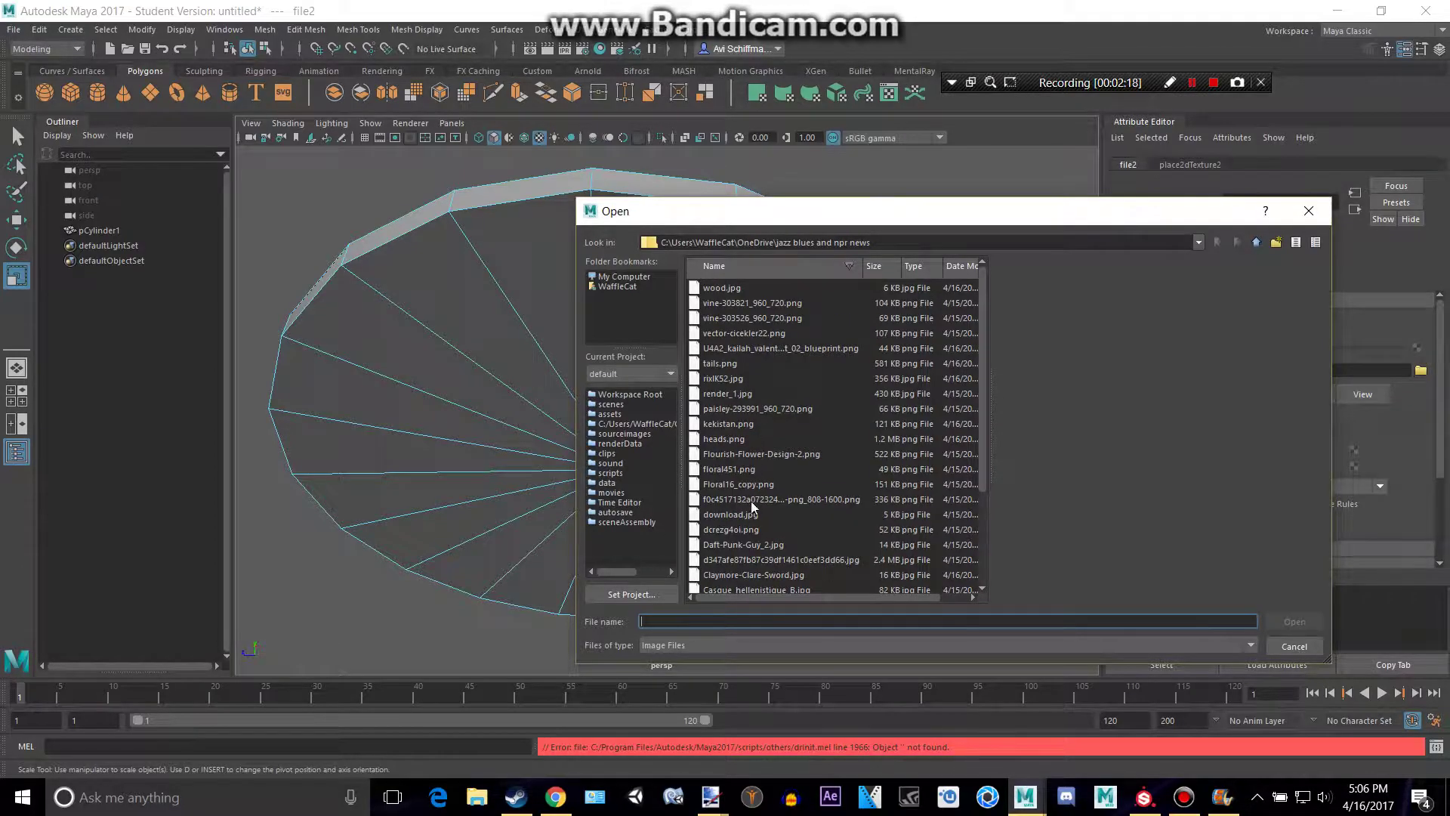
pyautogui.scroll(-3, 739, 475)
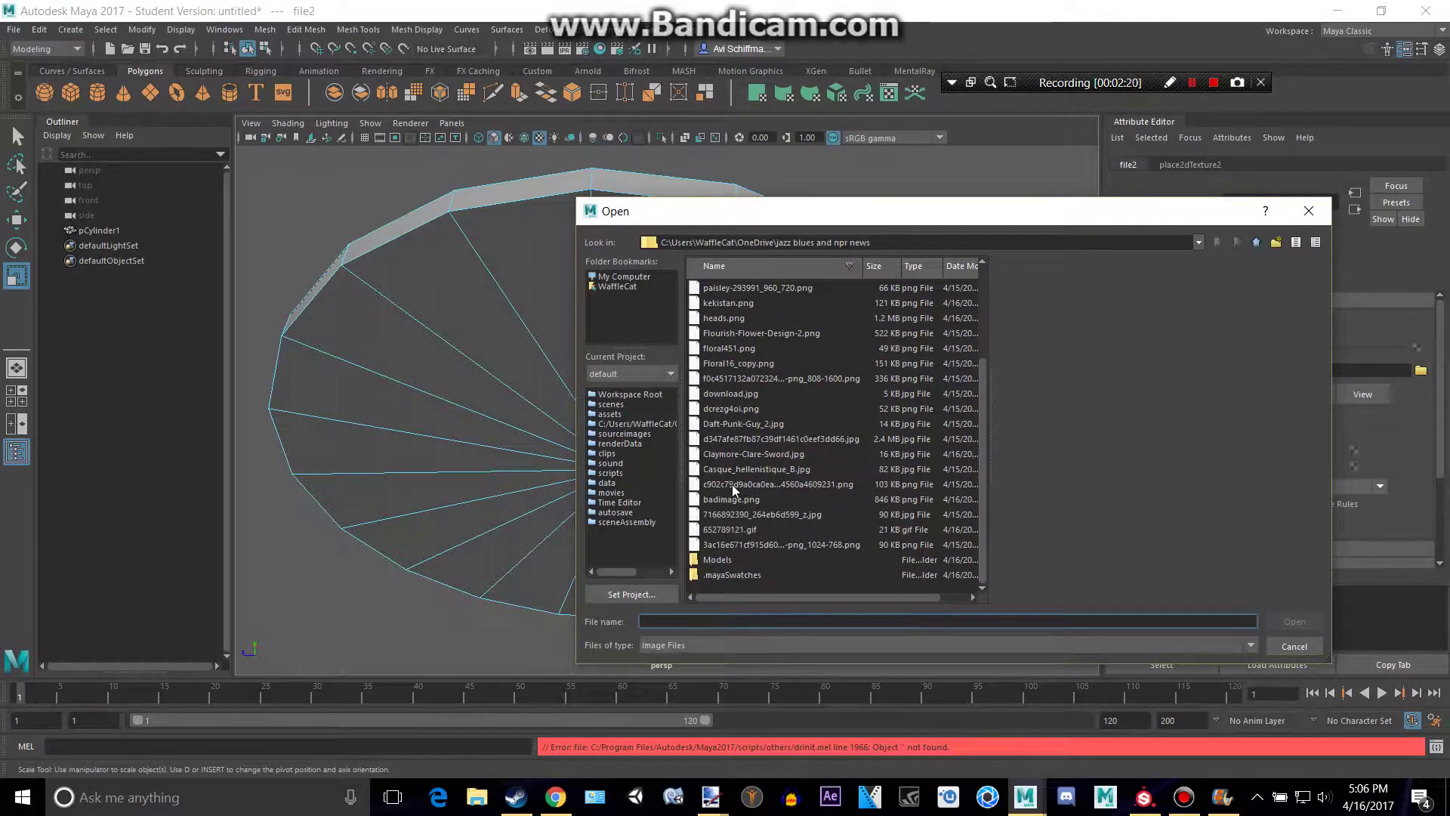
pyautogui.scroll(3, 732, 483)
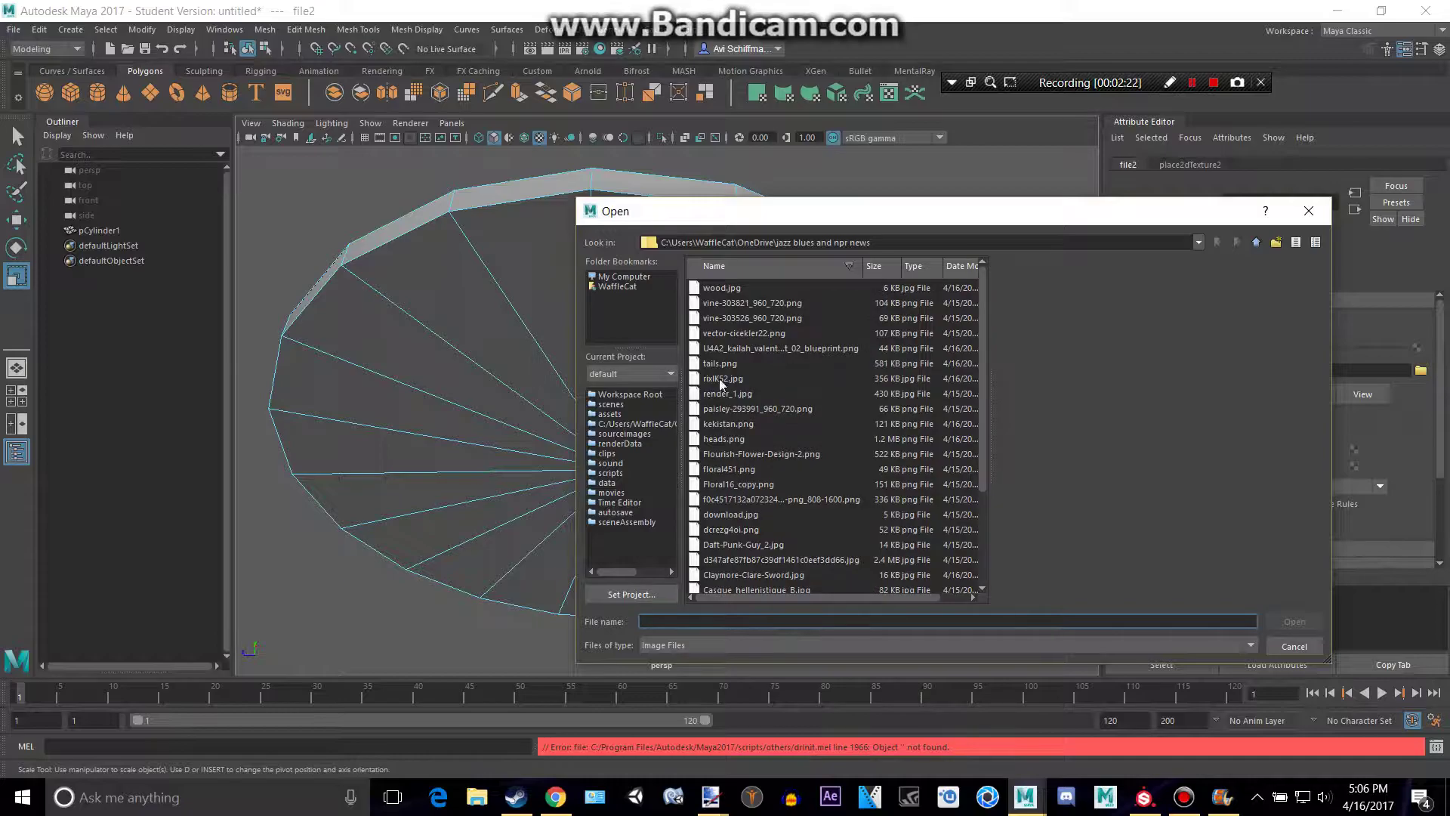
pyautogui.doubleClick(720, 363)
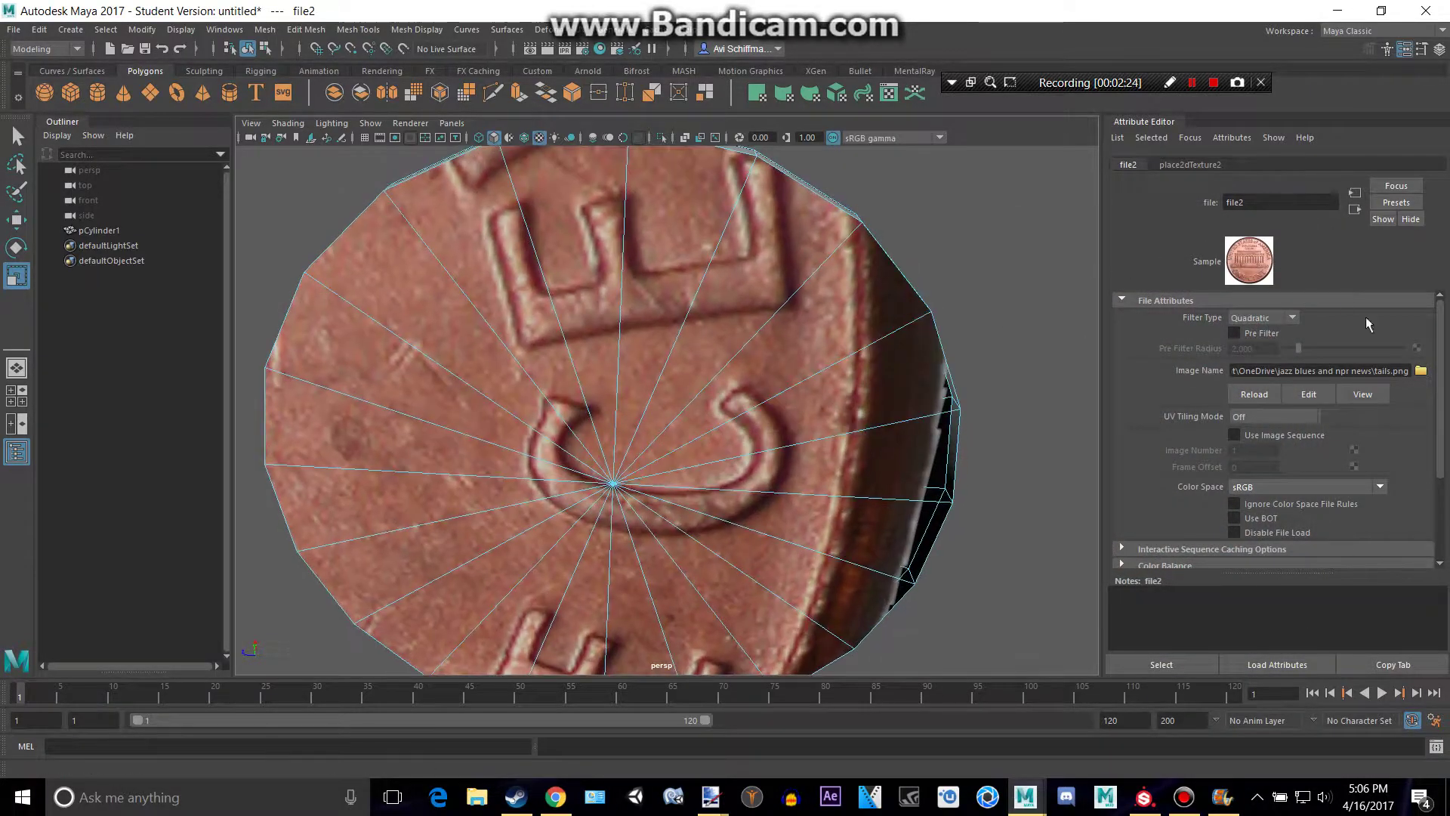
# Step: Reselect all the tails-textured triangular faces on the disc's bottom cap
pyautogui.click(889, 94)
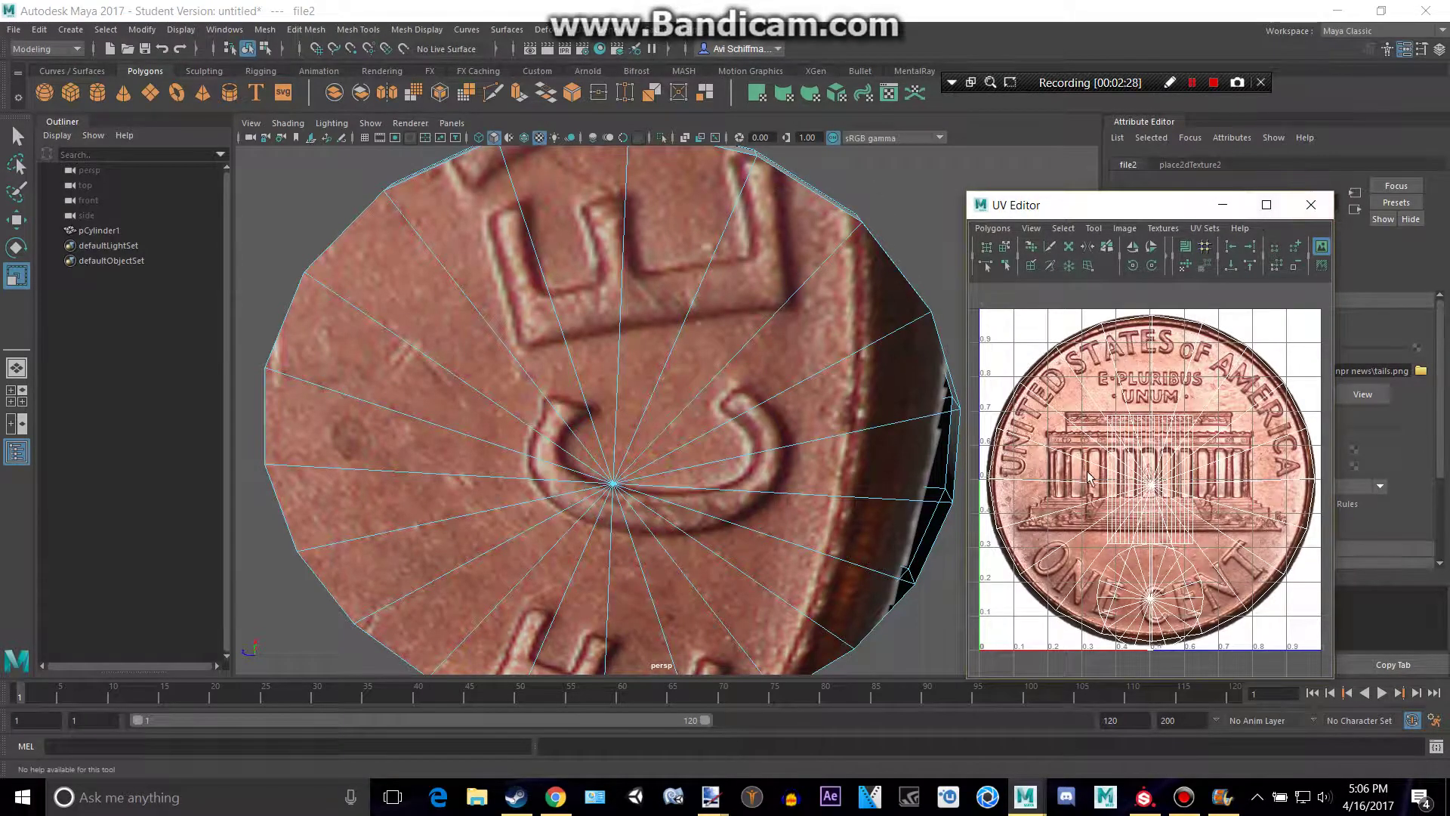
pyautogui.click(1311, 205)
pyautogui.moveTo(690, 326); pyautogui.dragTo(694, 351, button='right')
pyautogui.click(703, 337)
pyautogui.press('r')
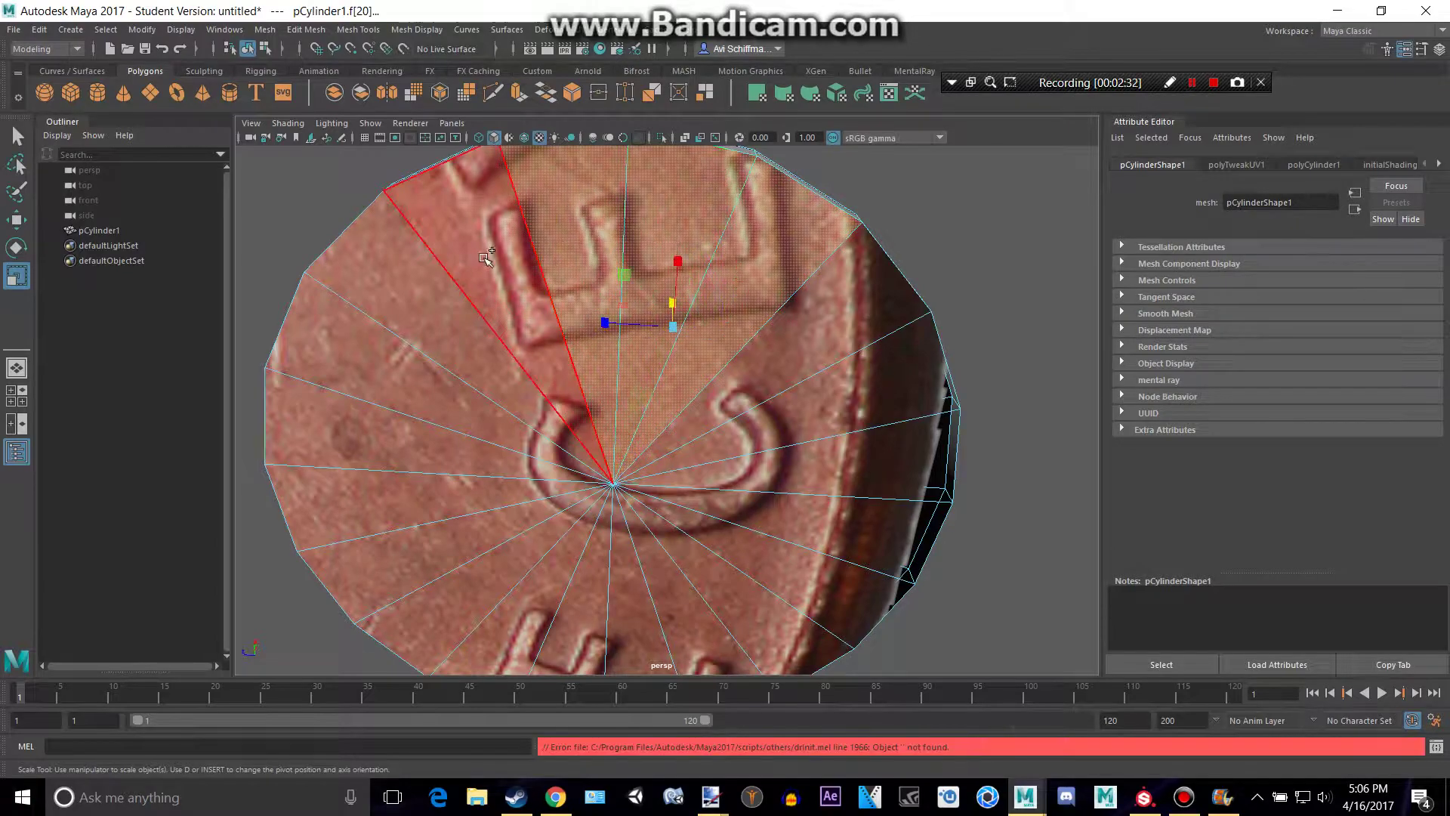
pyautogui.click(382, 352)
pyautogui.click(377, 447)
pyautogui.keyDown('shift'); pyautogui.click(389, 502); pyautogui.keyUp('shift')
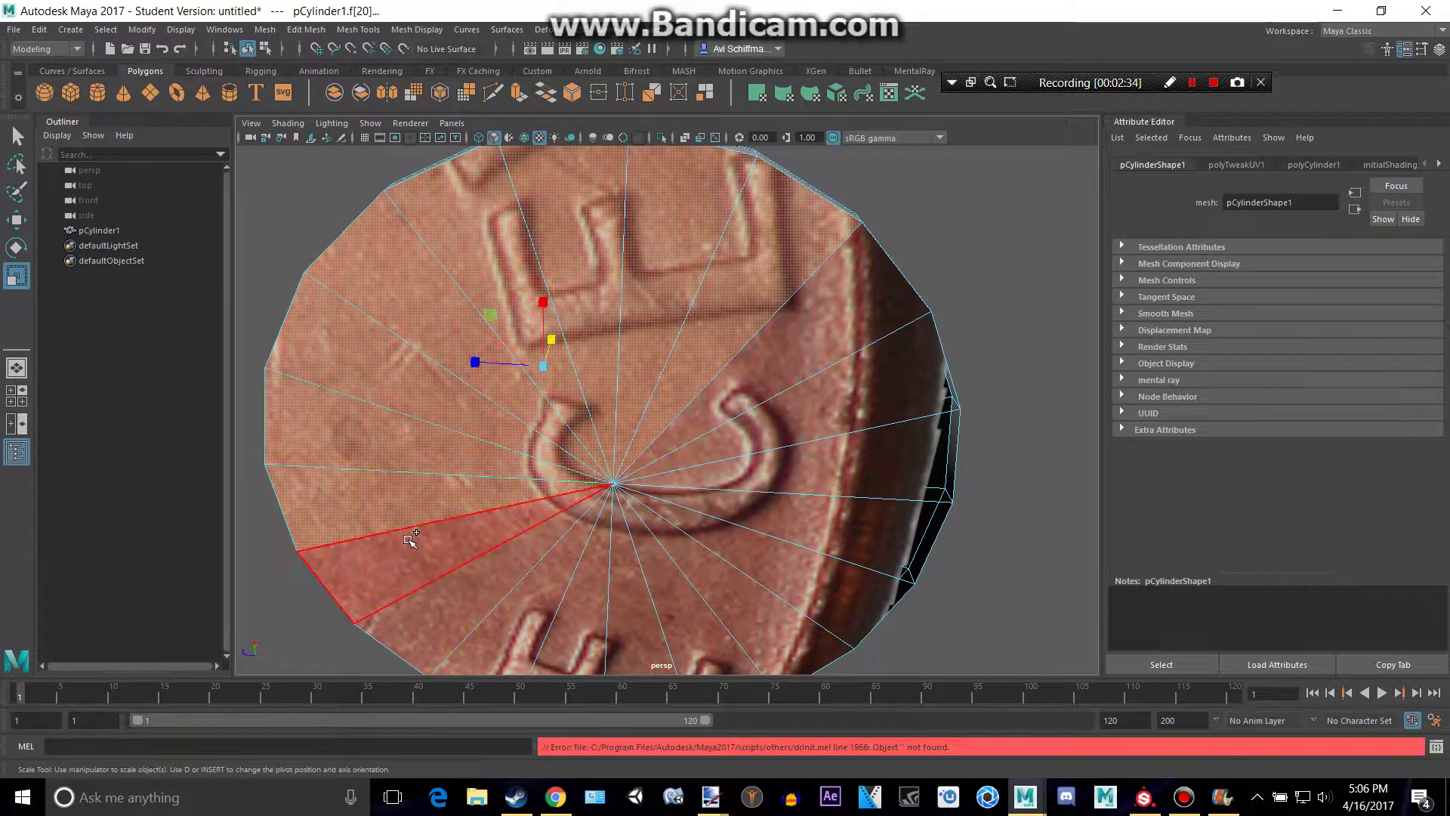
pyautogui.keyDown('shift'); pyautogui.click(423, 550); pyautogui.keyUp('shift')
pyautogui.keyDown('shift'); pyautogui.click(472, 588); pyautogui.keyUp('shift')
pyautogui.keyDown('shift'); pyautogui.click(533, 593); pyautogui.keyUp('shift')
pyautogui.keyDown('shift'); pyautogui.click(593, 593); pyautogui.keyUp('shift')
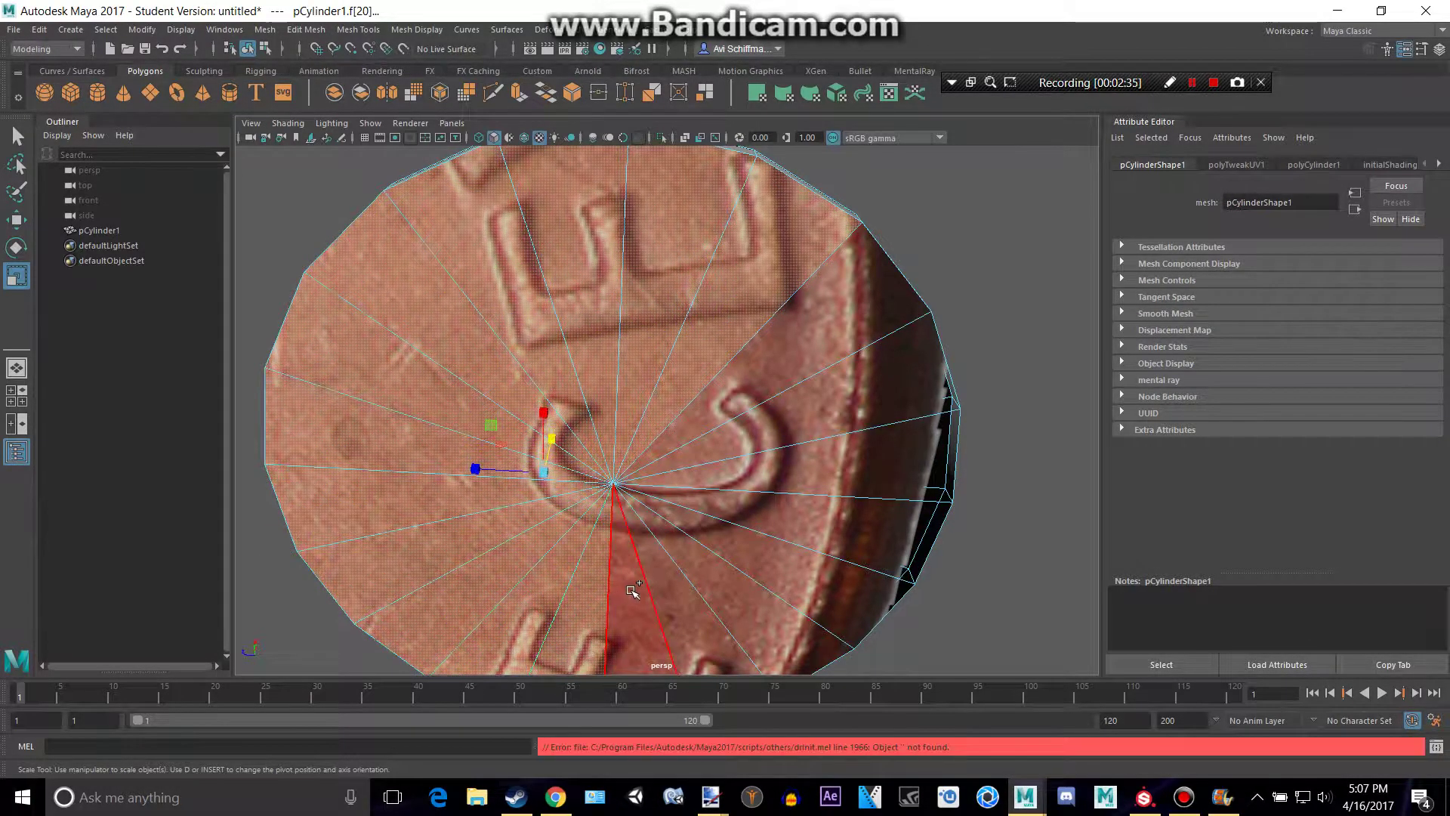
pyautogui.keyDown('shift'); pyautogui.click(633, 592); pyautogui.keyUp('shift')
pyautogui.keyDown('shift'); pyautogui.click(666, 578); pyautogui.keyUp('shift')
pyautogui.keyDown('shift'); pyautogui.click(707, 561); pyautogui.keyUp('shift')
pyautogui.keyDown('shift'); pyautogui.click(736, 542); pyautogui.keyUp('shift')
pyautogui.keyDown('shift'); pyautogui.click(775, 508); pyautogui.keyUp('shift')
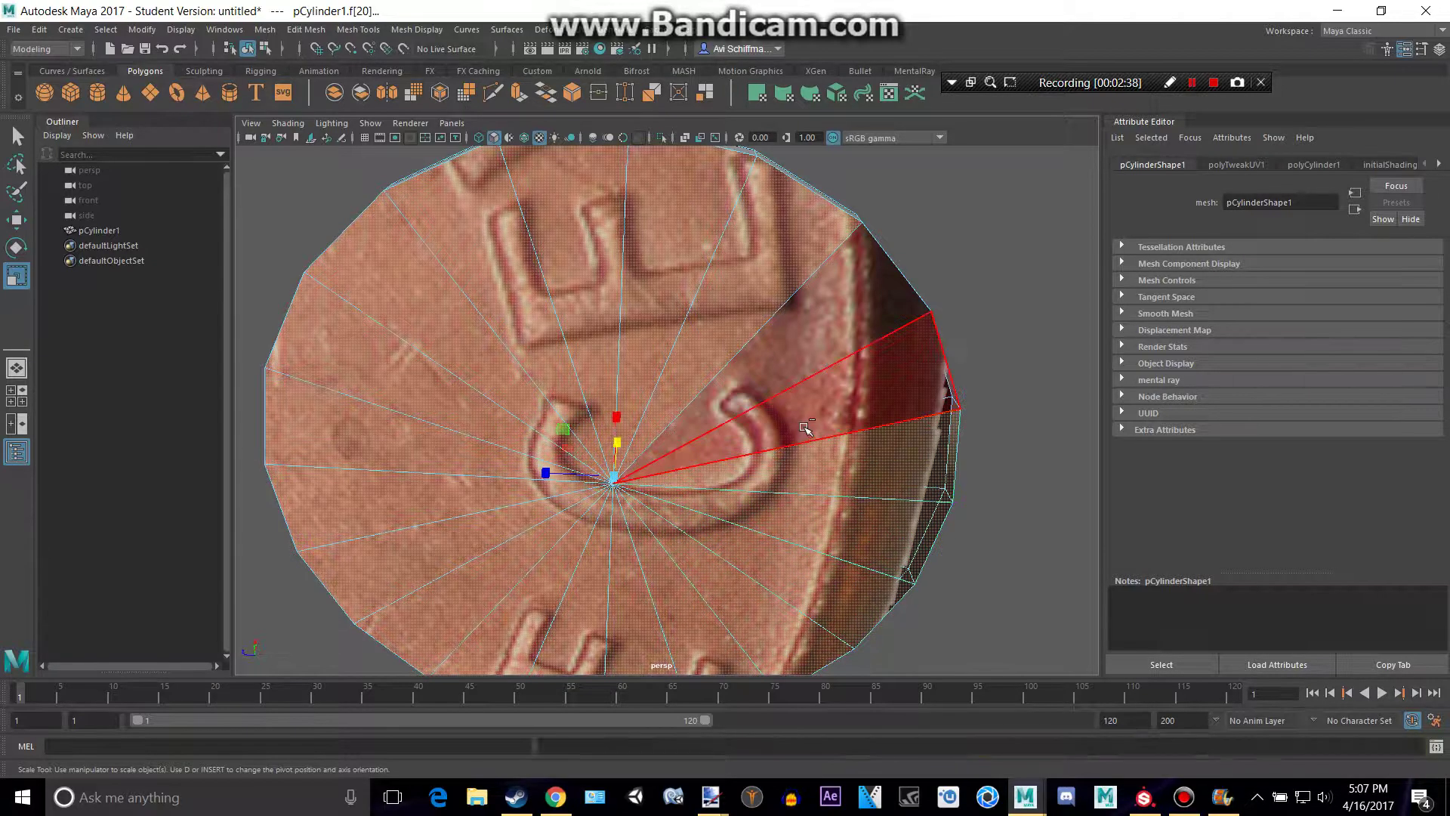
pyautogui.click(823, 336)
# Step: Try to scale and move the bottom cap's UVs over the tails image in the UV Editor
pyautogui.click(889, 92)
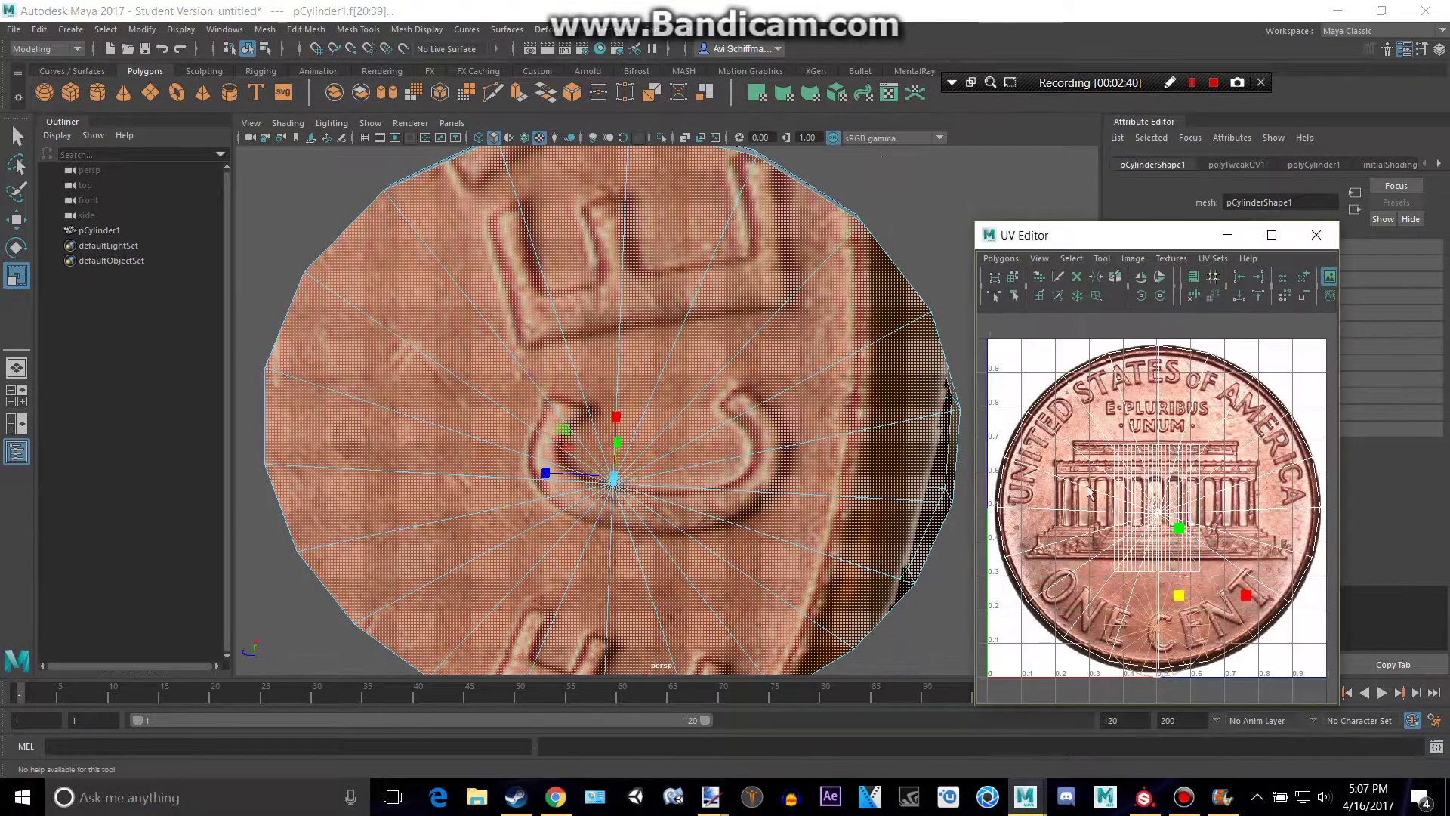
pyautogui.scroll(3, 1164, 541)
pyautogui.scroll(-3, 1164, 541)
pyautogui.moveTo(1185, 615); pyautogui.dragTo(1266, 615)
pyautogui.scroll(-4, 1155, 605)
pyautogui.press('w')
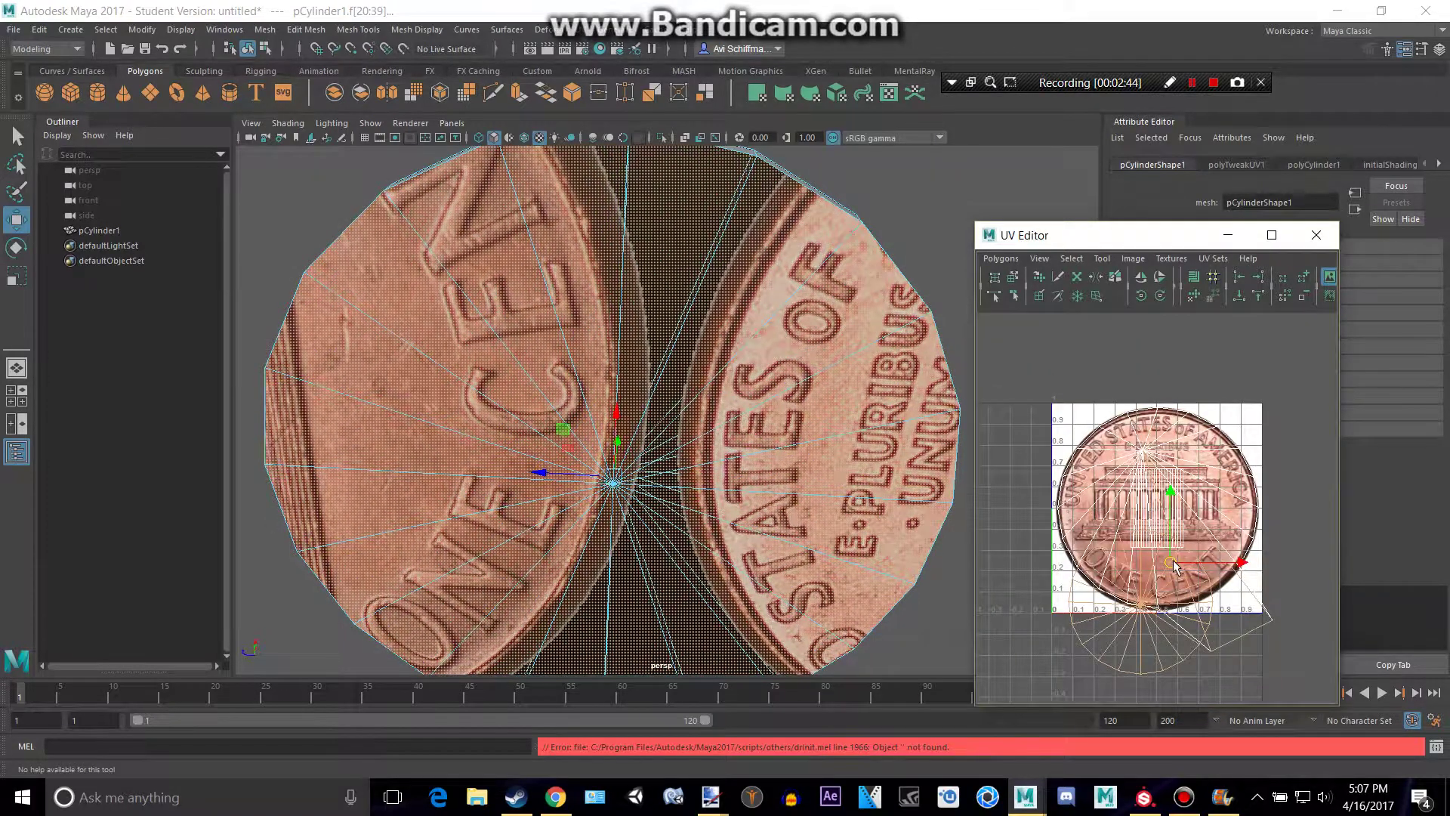
pyautogui.moveTo(1173, 565); pyautogui.dragTo(1209, 472)
pyautogui.press('r')
pyautogui.keyDown('alt'); pyautogui.moveTo(776, 380); pyautogui.dragTo(670, 509); pyautogui.keyUp('alt')
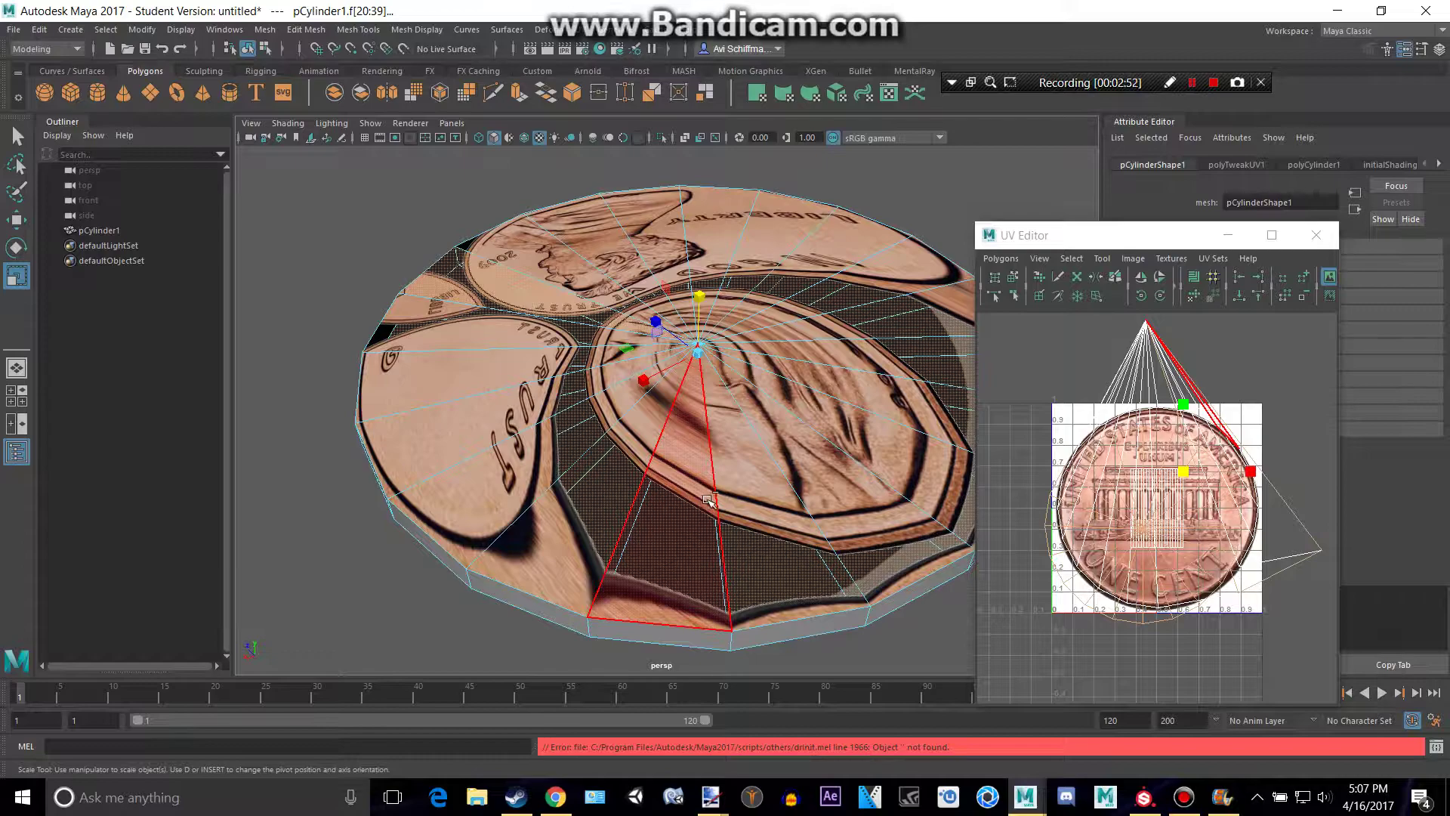
# Step: Undo the last UV scaling and moving edits
pyautogui.hotkey('ctrl', 'z')
pyautogui.hotkey('ctrl', 'z')
pyautogui.hotkey('ctrl', 'z')
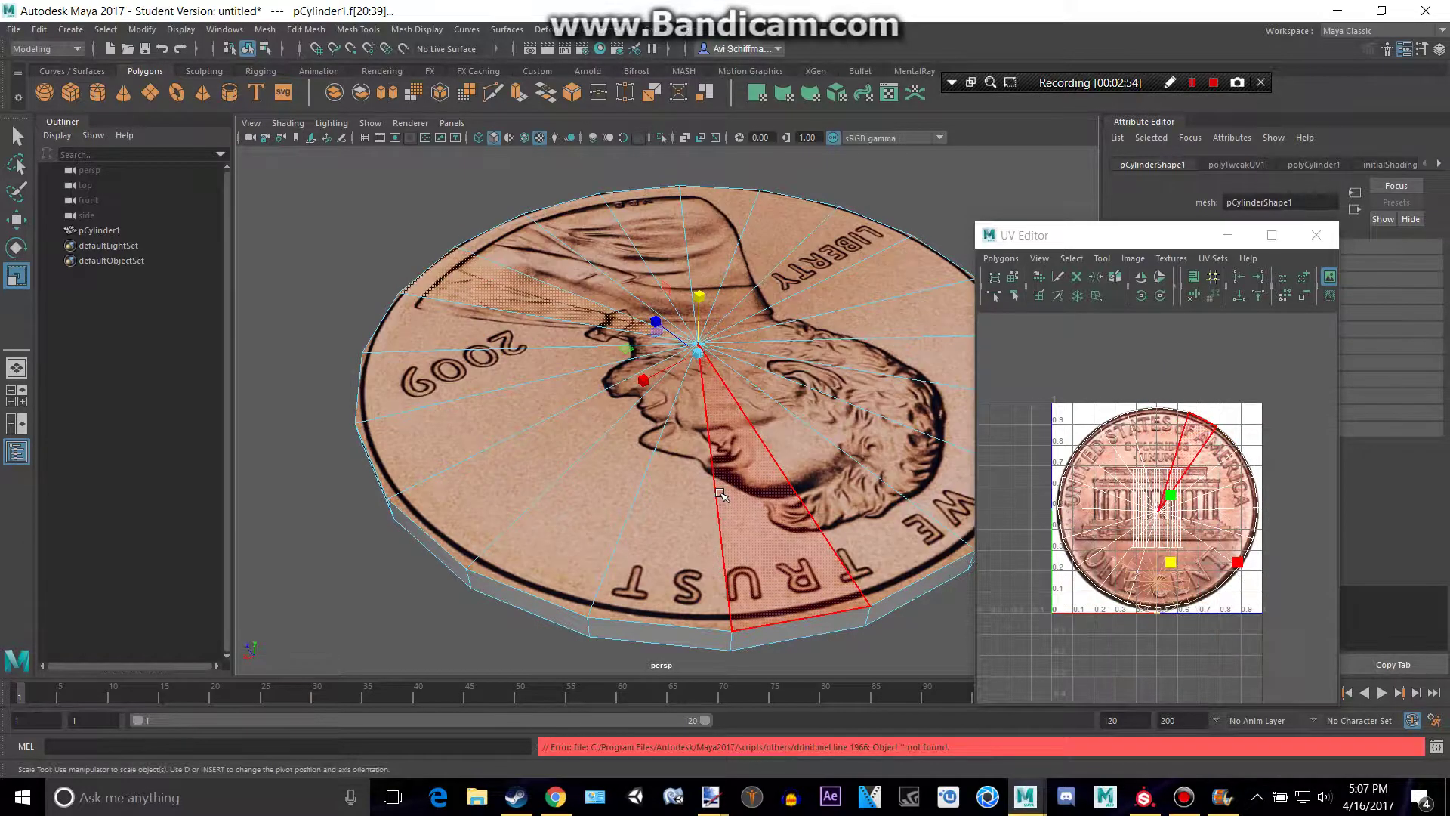
# Step: Deselect the stray face on the heads side and reopen the UV Editor for the bottom cap faces
pyautogui.click(1317, 235)
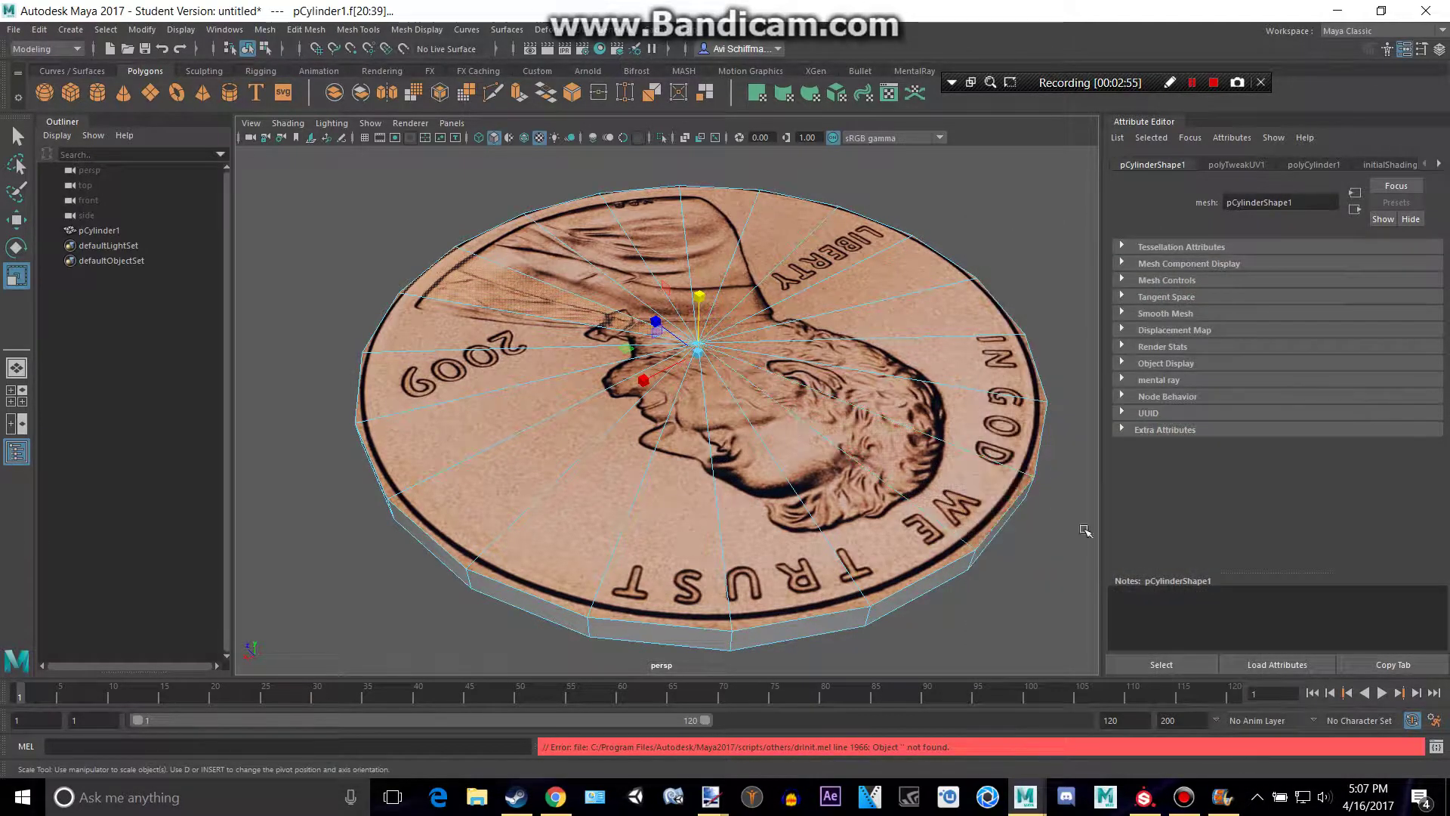
pyautogui.moveTo(1039, 547)
pyautogui.keyDown('alt'); pyautogui.mouseDown()
pyautogui.moveTo(982, 521)
pyautogui.moveTo(1050, 529)
pyautogui.mouseUp(); pyautogui.keyUp('alt')
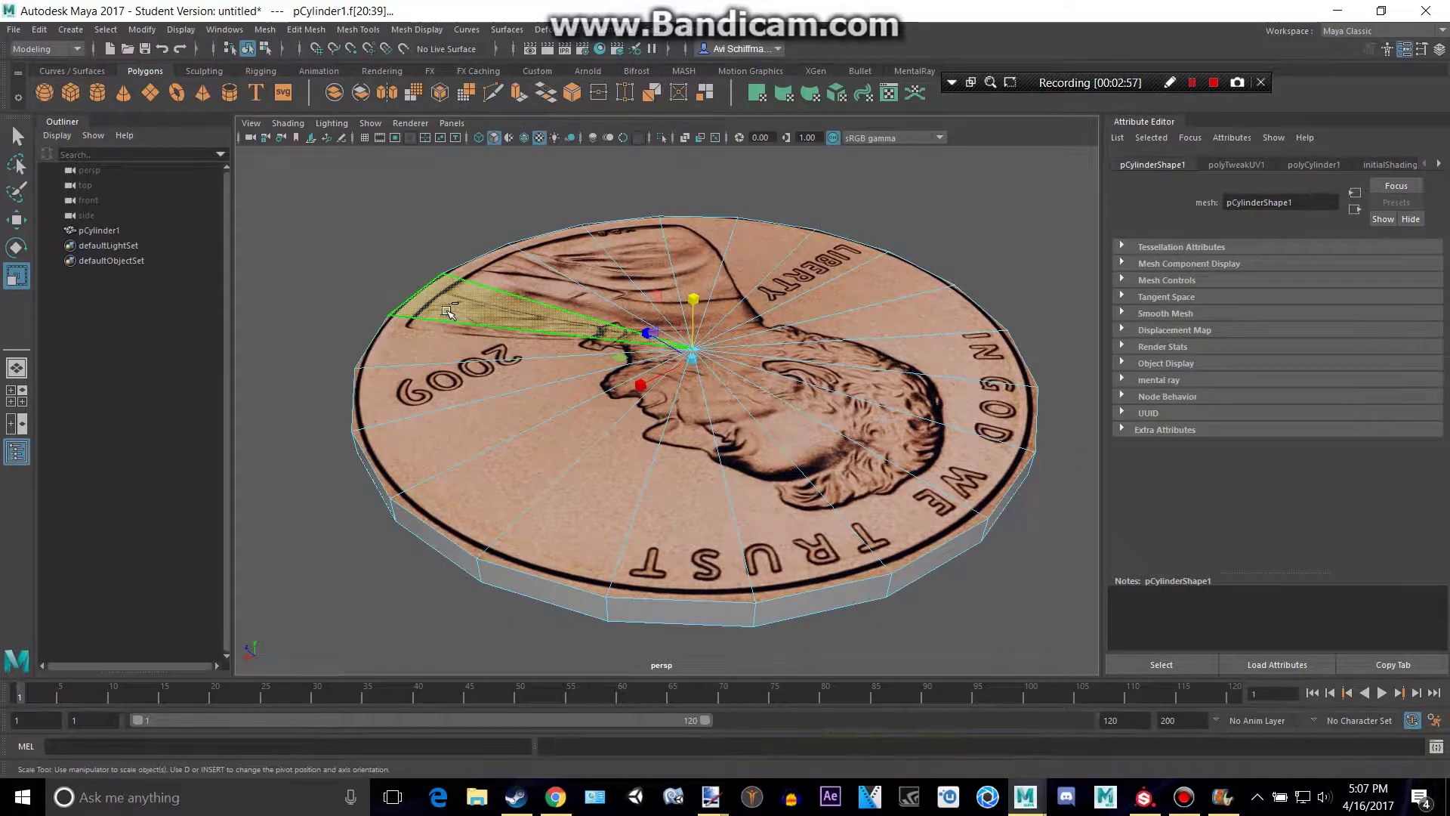
pyautogui.keyDown('ctrl'); pyautogui.click(448, 311); pyautogui.keyUp('ctrl')
pyautogui.keyDown('alt'); pyautogui.moveTo(967, 611); pyautogui.dragTo(959, 370); pyautogui.keyUp('alt')
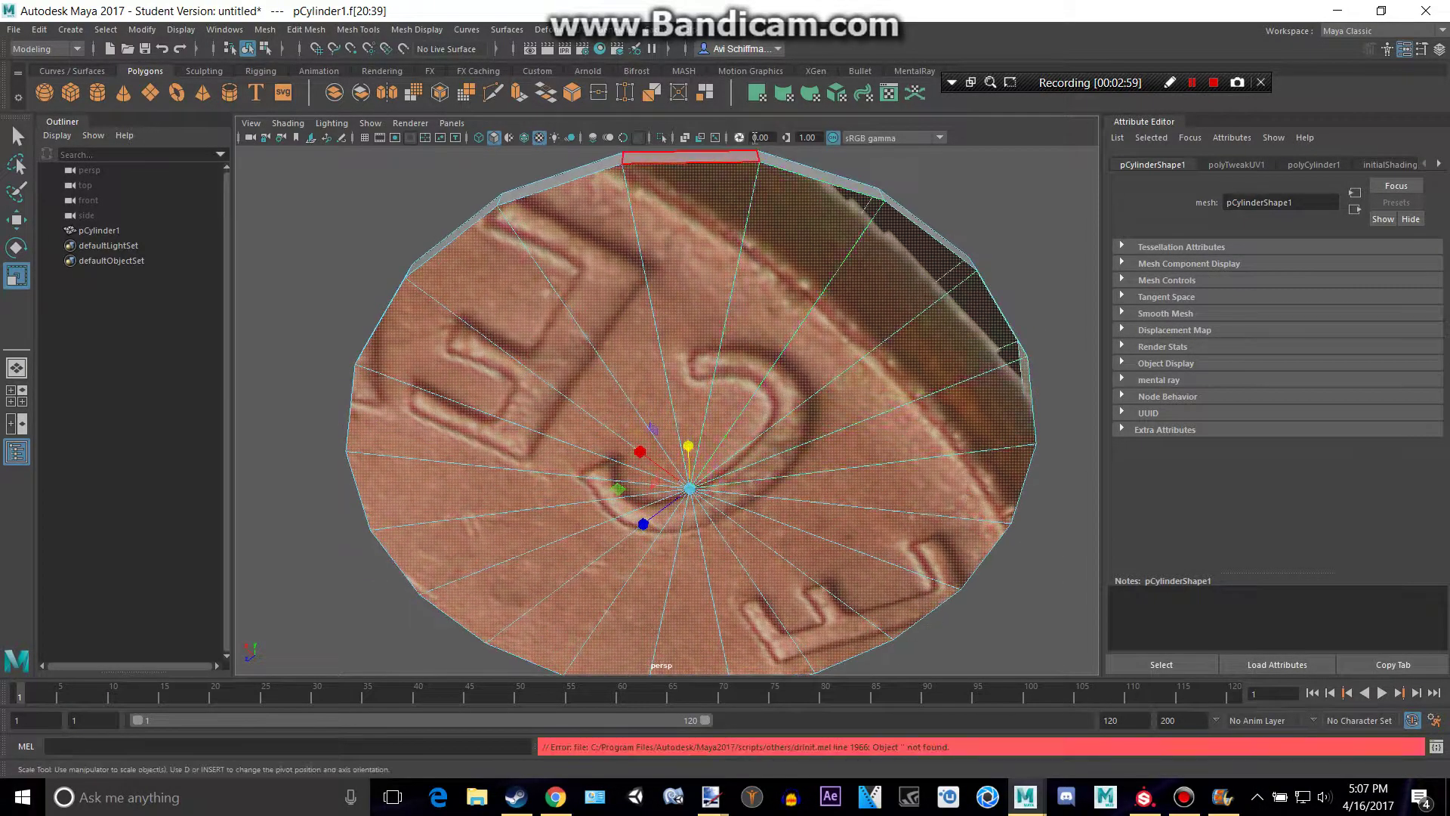
pyautogui.click(886, 99)
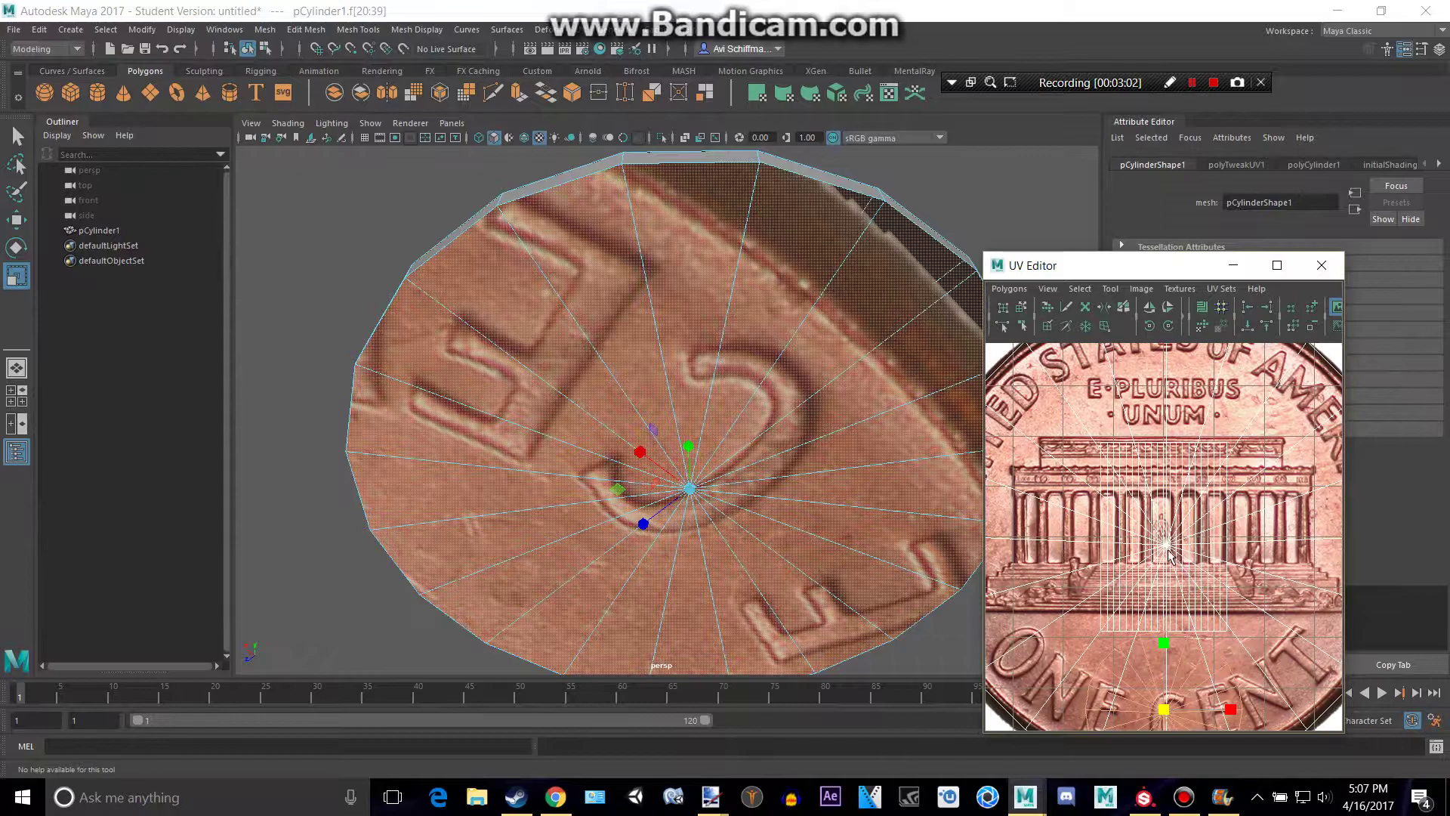
# Step: Scale up the bottom cap's UVs and move them to centre them over the tails image
pyautogui.scroll(-2, 1169, 663)
pyautogui.moveTo(1165, 646); pyautogui.dragTo(1247, 635)
pyautogui.keyDown('alt'); pyautogui.moveTo(657, 400); pyautogui.dragTo(718, 350); pyautogui.keyUp('alt')
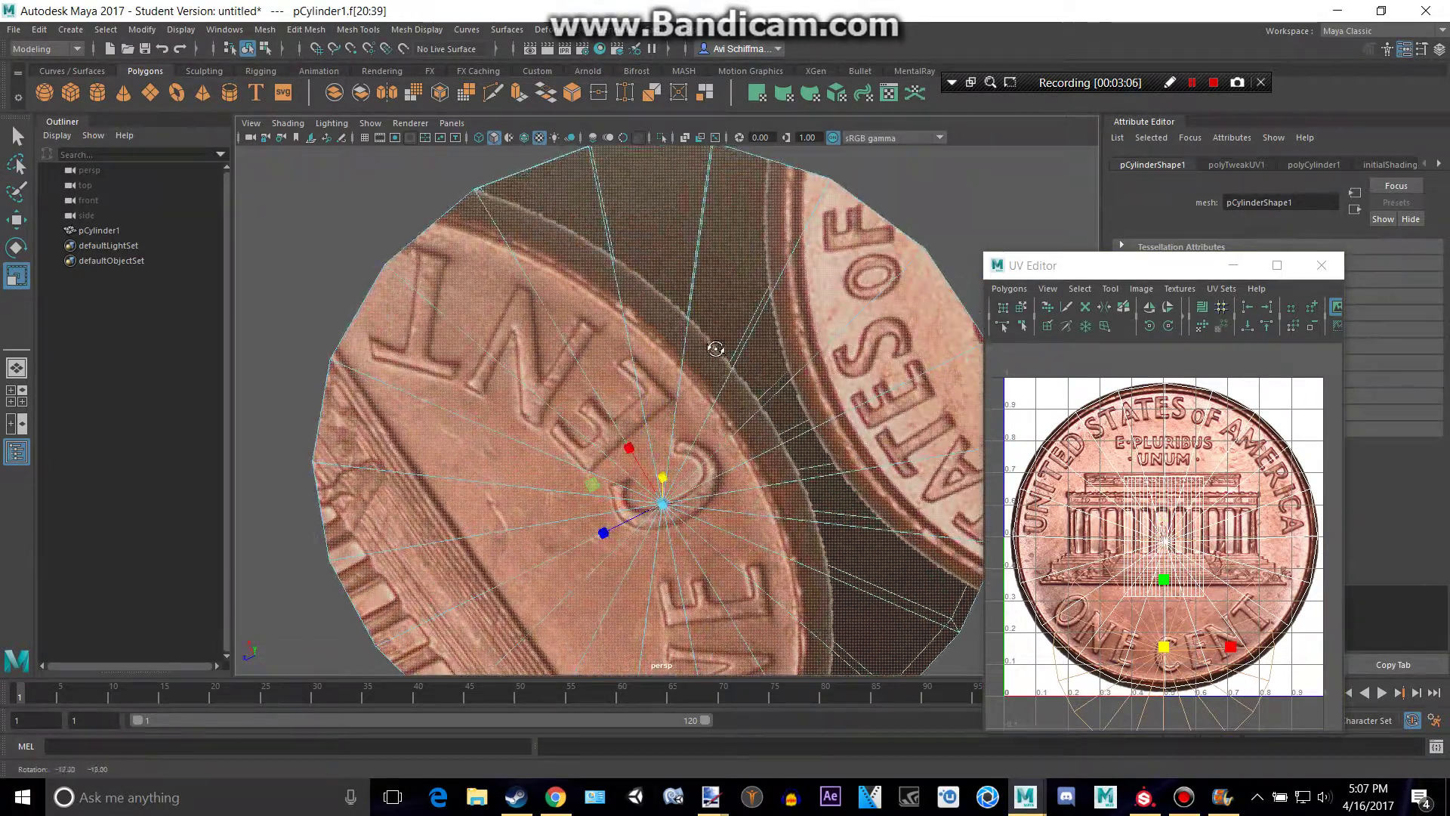
pyautogui.press('w')
pyautogui.moveTo(1176, 661); pyautogui.dragTo(1200, 538)
pyautogui.press('r')
# Step: Check the tails side of the coin and fine-tune the scale of the bottom cap's UVs
pyautogui.scroll(-3, 743, 504)
pyautogui.keyDown('alt'); pyautogui.moveTo(743, 504); pyautogui.dragTo(543, 469); pyautogui.keyUp('alt')
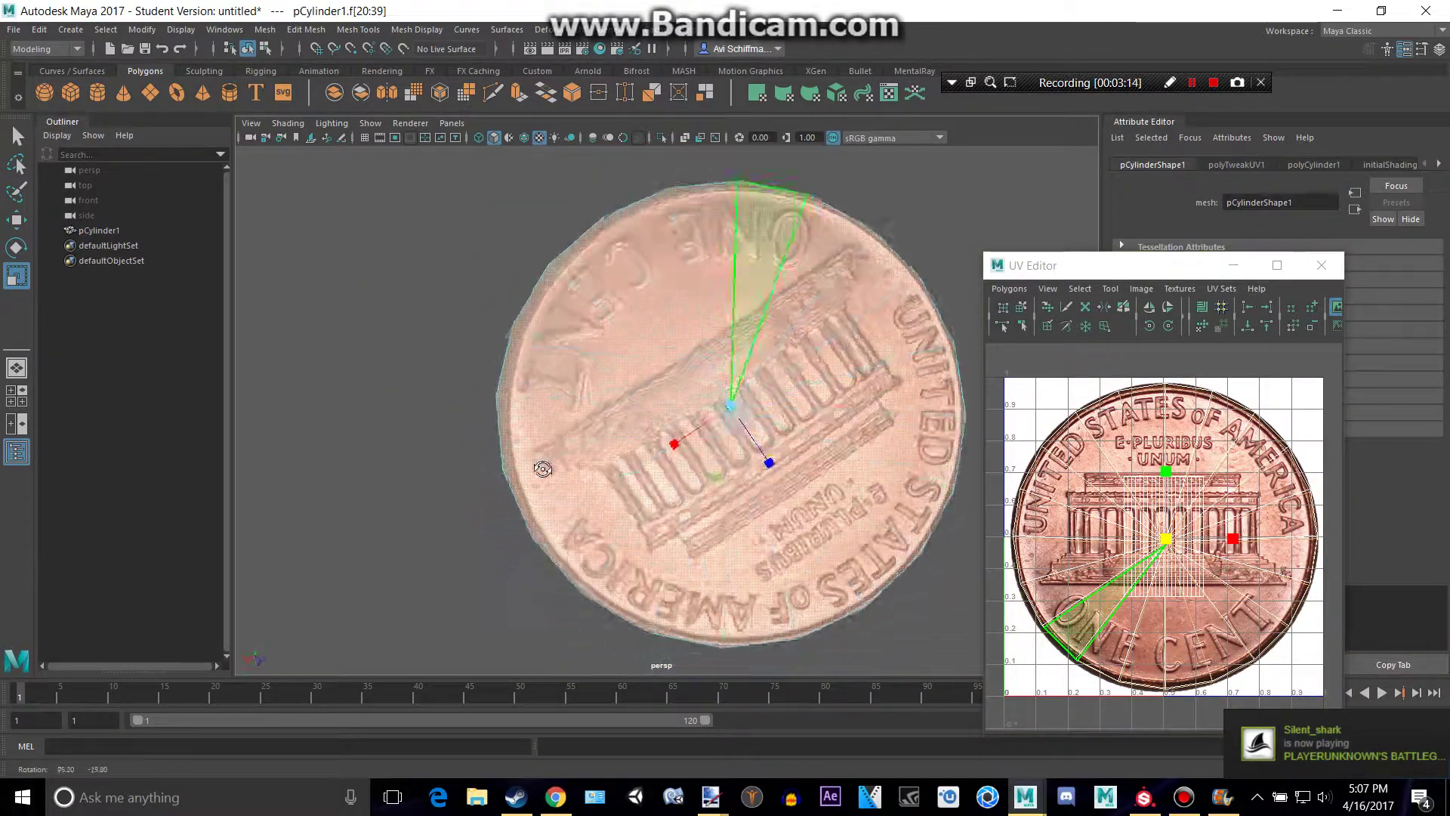
pyautogui.keyDown('alt'); pyautogui.moveTo(450, 509); pyautogui.dragTo(637, 461); pyautogui.keyUp('alt')
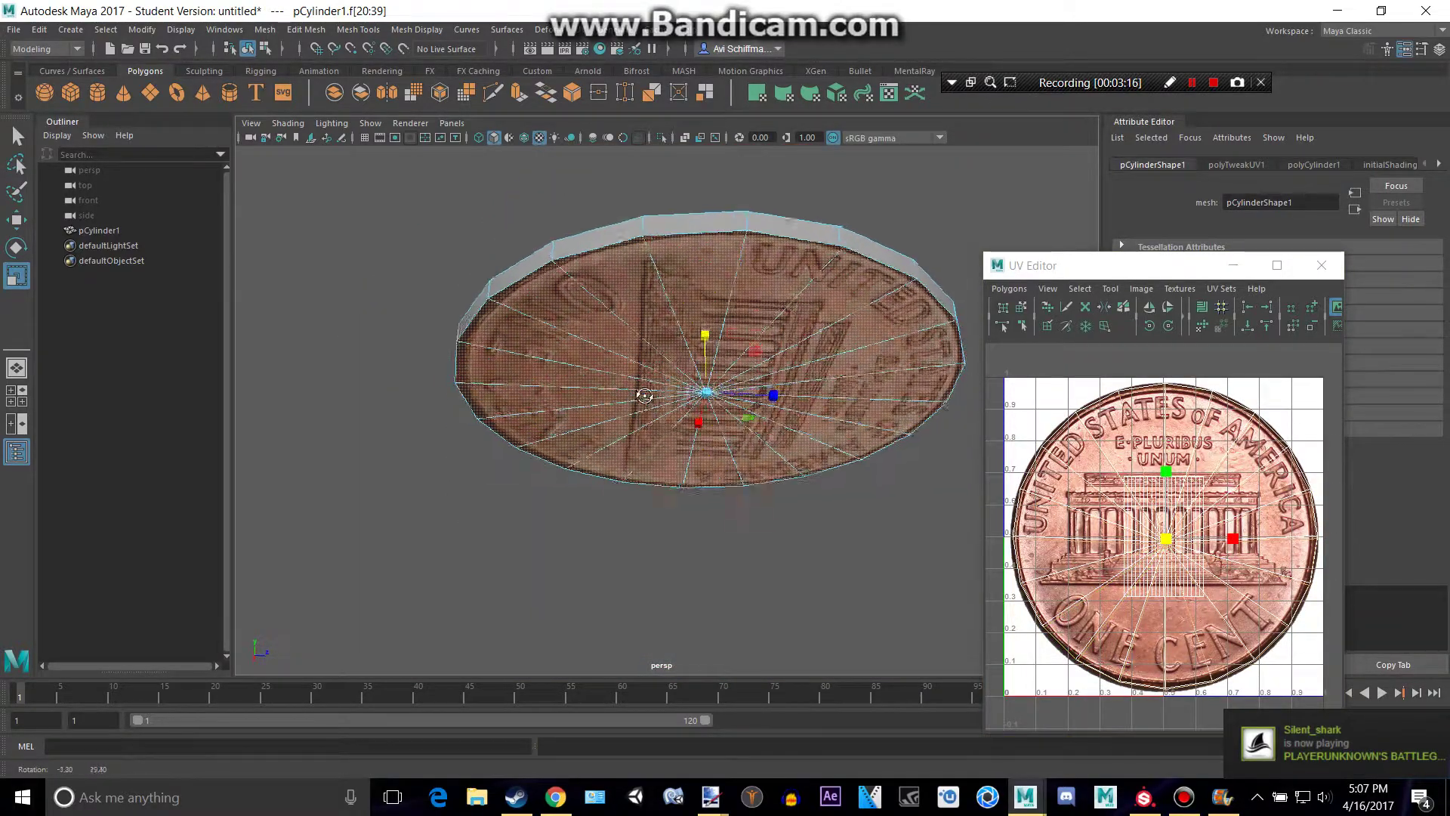
pyautogui.keyDown('alt'); pyautogui.moveTo(653, 350); pyautogui.dragTo(589, 332); pyautogui.keyUp('alt')
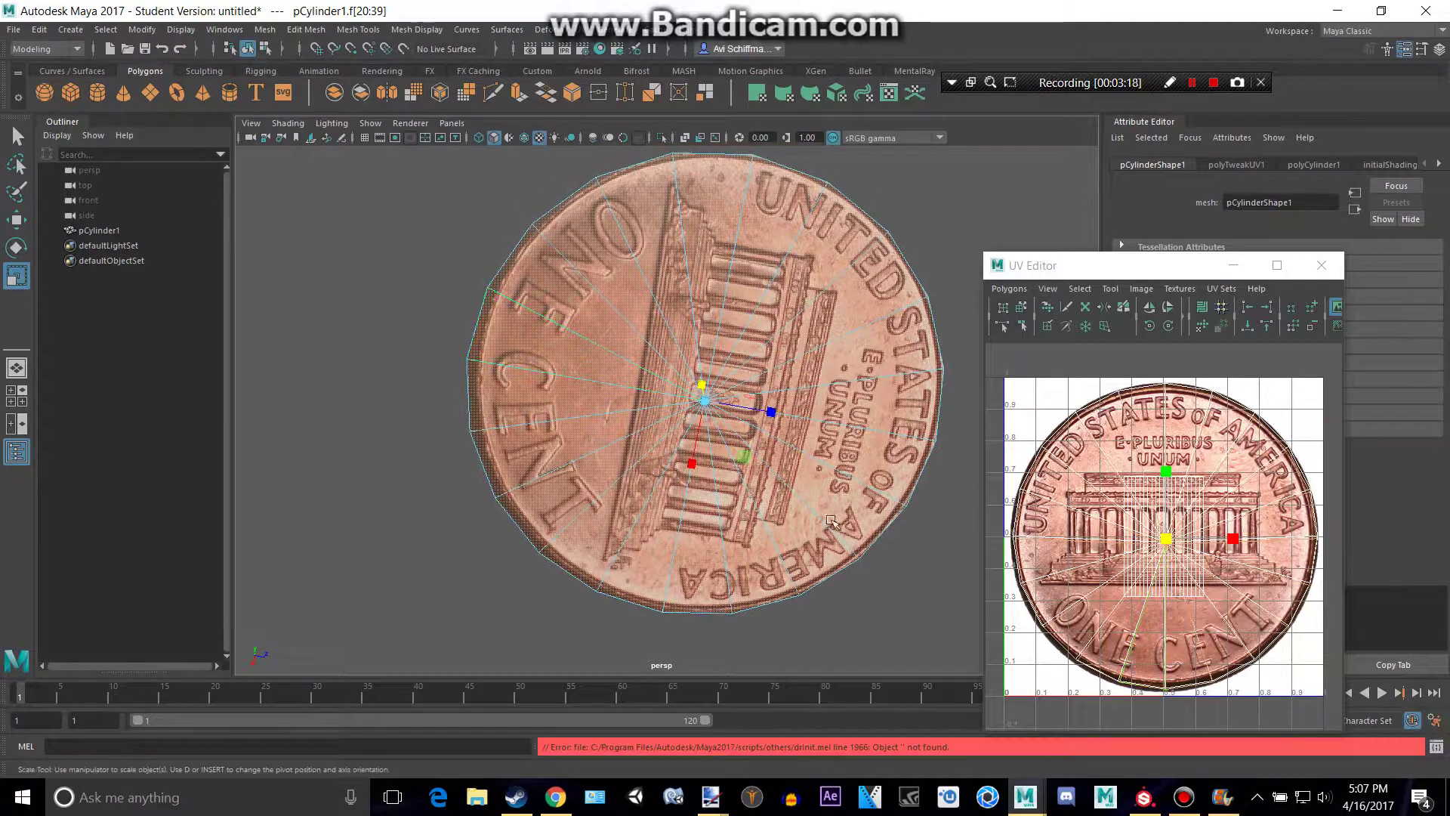
pyautogui.moveTo(1167, 541); pyautogui.dragTo(1168, 544)
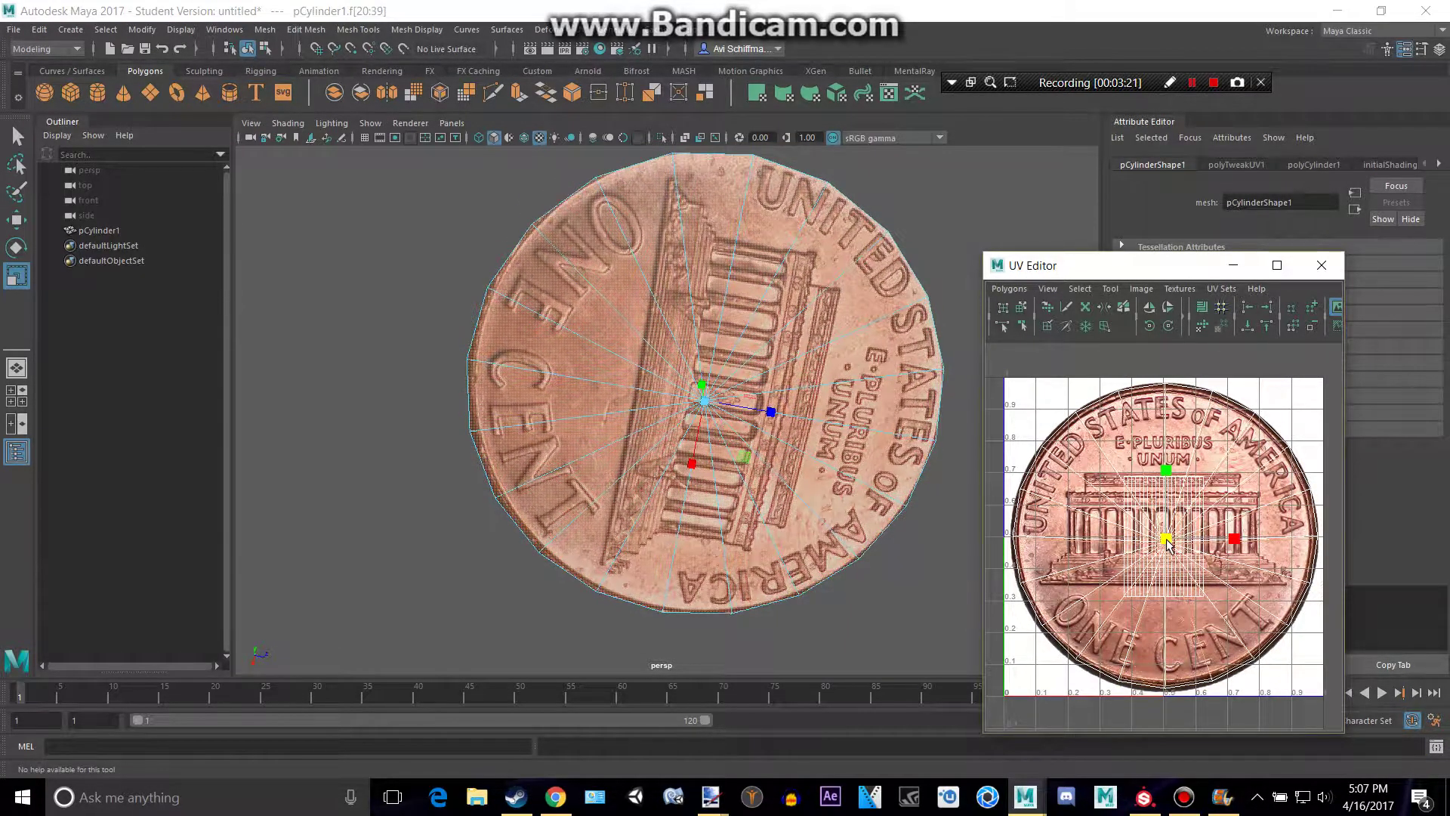
pyautogui.press('w')
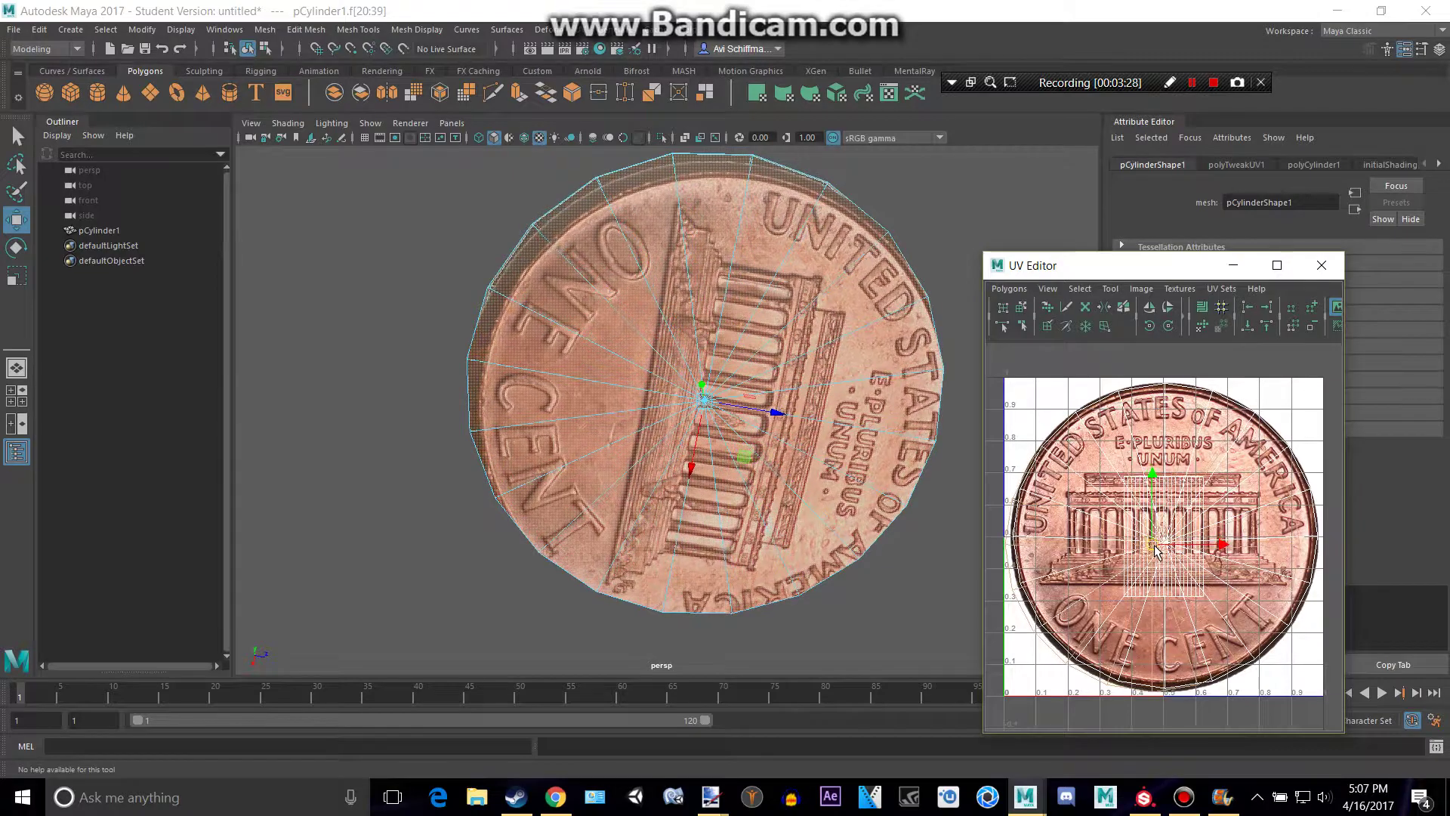
pyautogui.moveTo(1154, 552); pyautogui.dragTo(1152, 541)
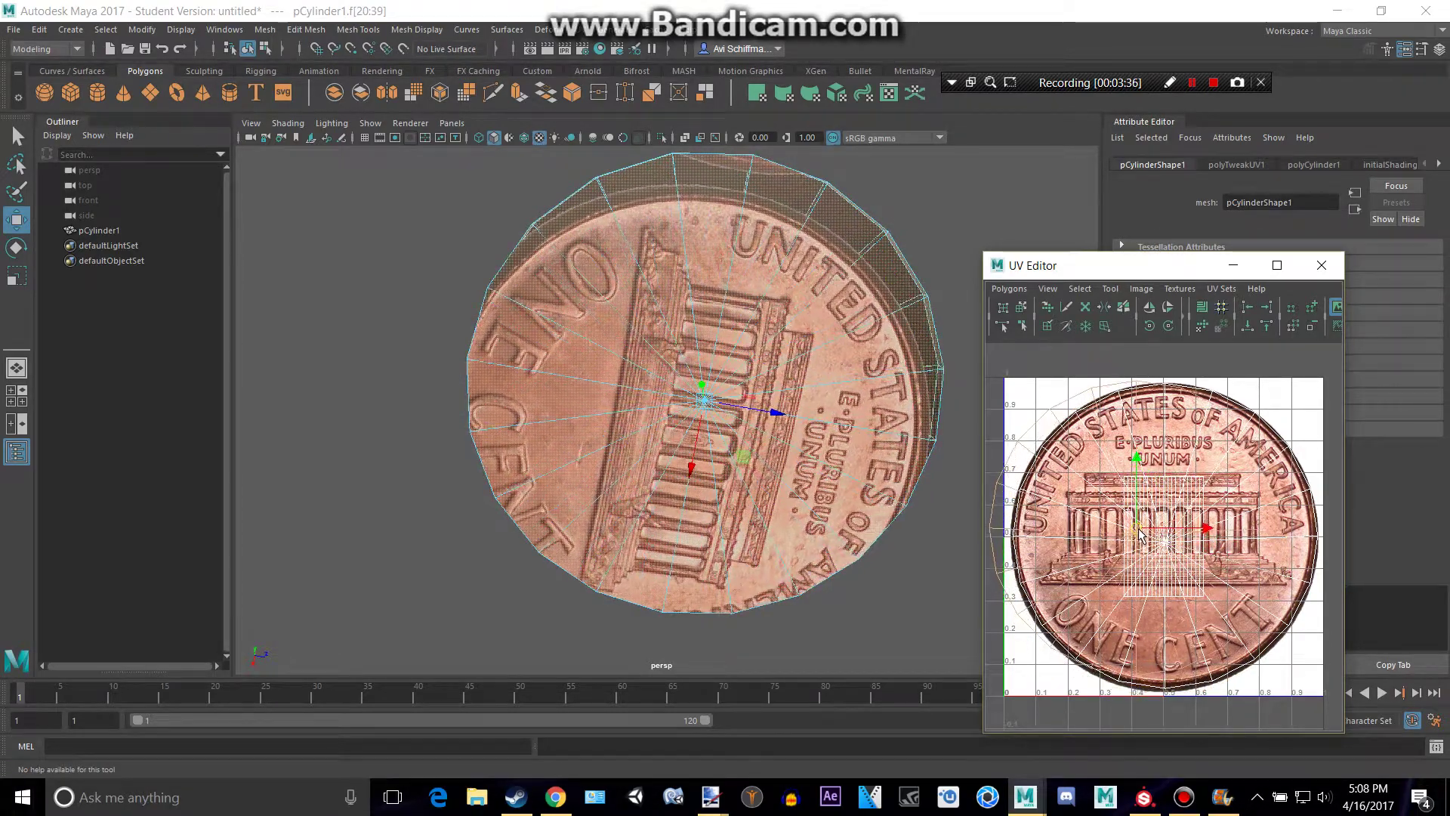
pyautogui.moveTo(1149, 519)
pyautogui.mouseDown()
pyautogui.moveTo(1168, 513)
pyautogui.moveTo(1156, 506)
pyautogui.mouseUp()
pyautogui.hotkey('ctrl', 'z')
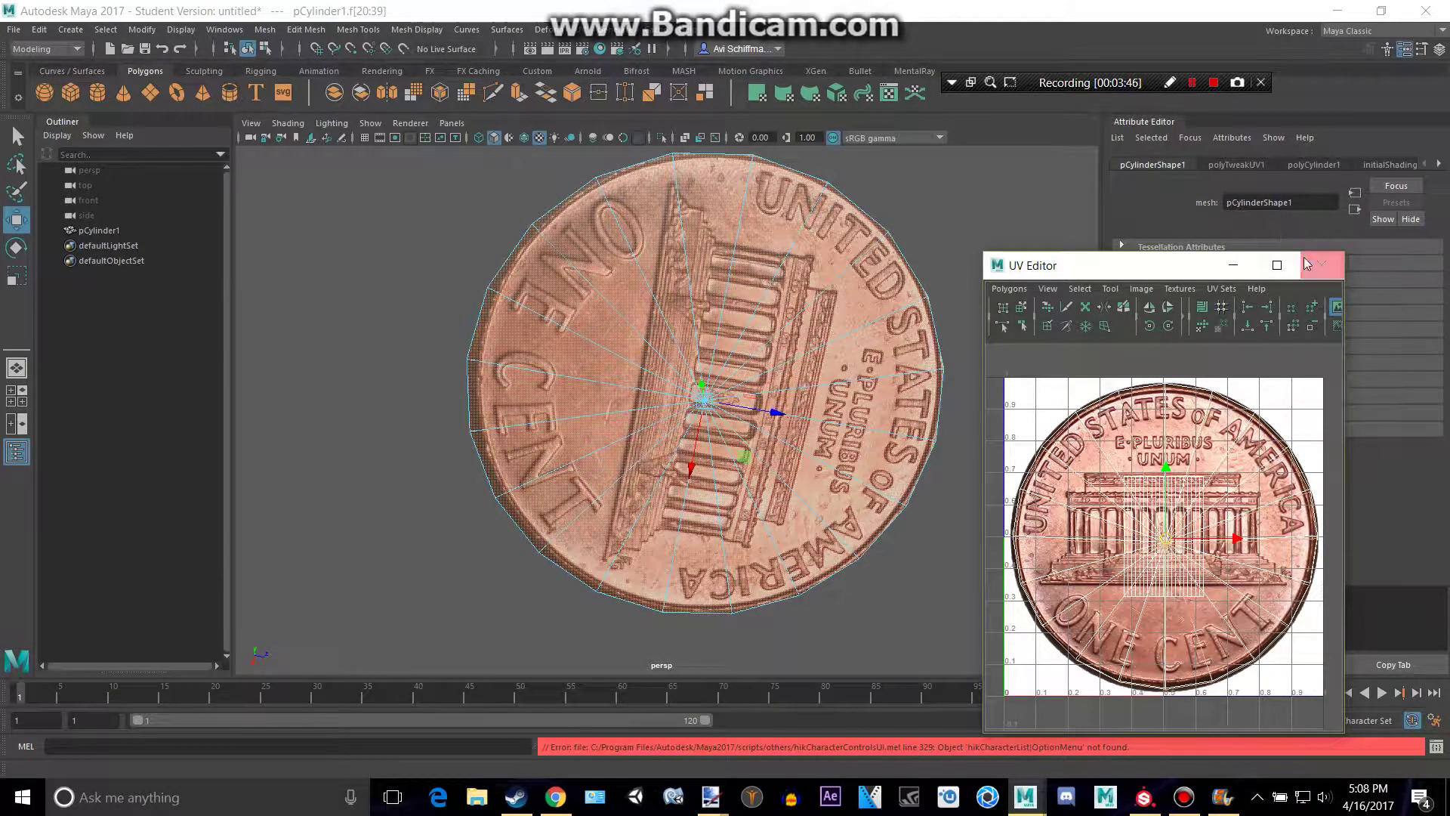
# Step: Close the UV Editor and clear the bottom cap's face selection
pyautogui.click(1321, 266)
pyautogui.keyDown('alt'); pyautogui.moveTo(906, 405); pyautogui.dragTo(702, 453); pyautogui.keyUp('alt')
pyautogui.doubleClick(746, 481)
pyautogui.click(854, 558)
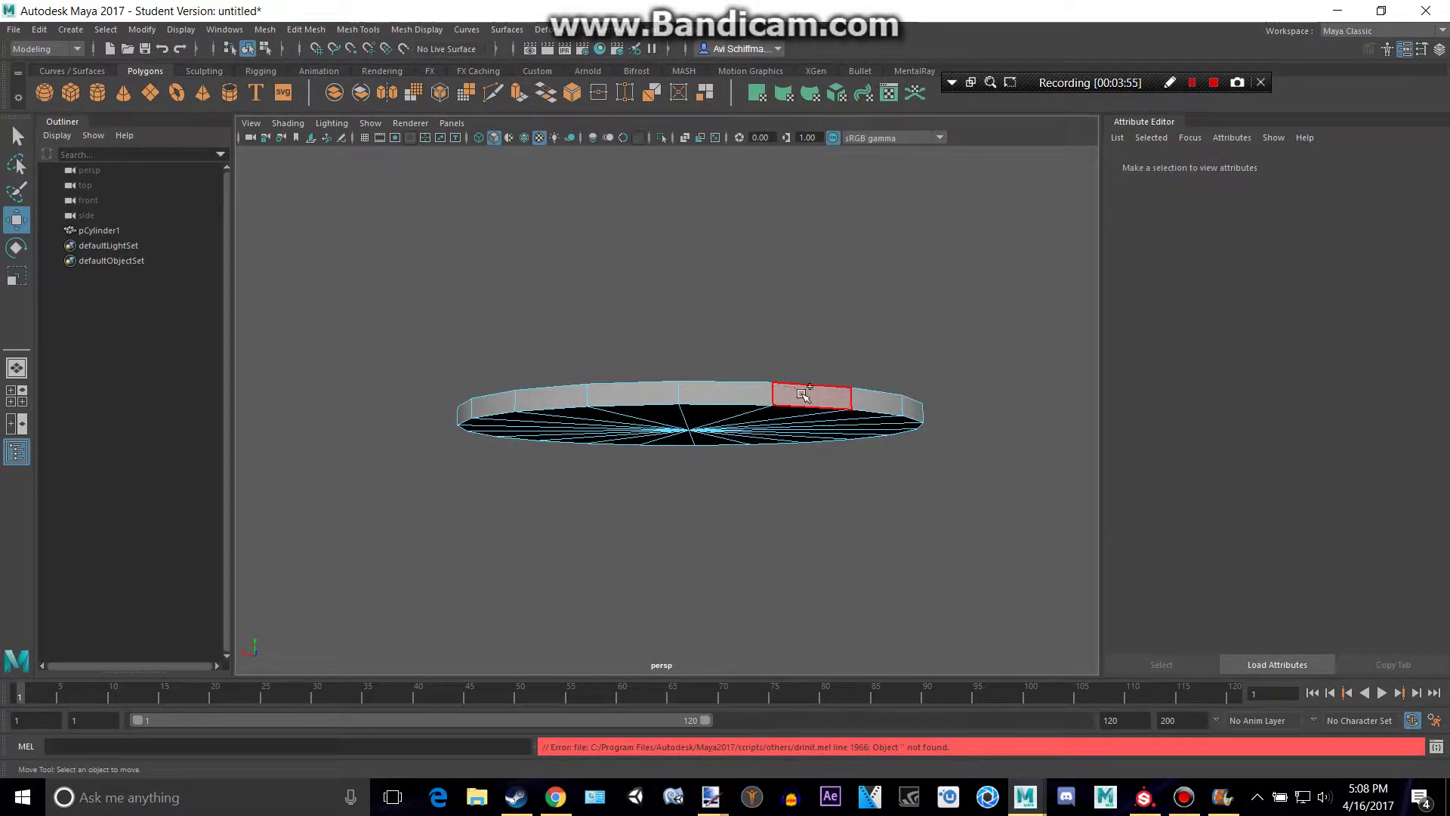
# Step: Select the full ring of side faces around the coin's rim and assign a new Blinn material to it
pyautogui.click(803, 395)
pyautogui.keyDown('alt'); pyautogui.moveTo(803, 395); pyautogui.dragTo(777, 502); pyautogui.keyUp('alt')
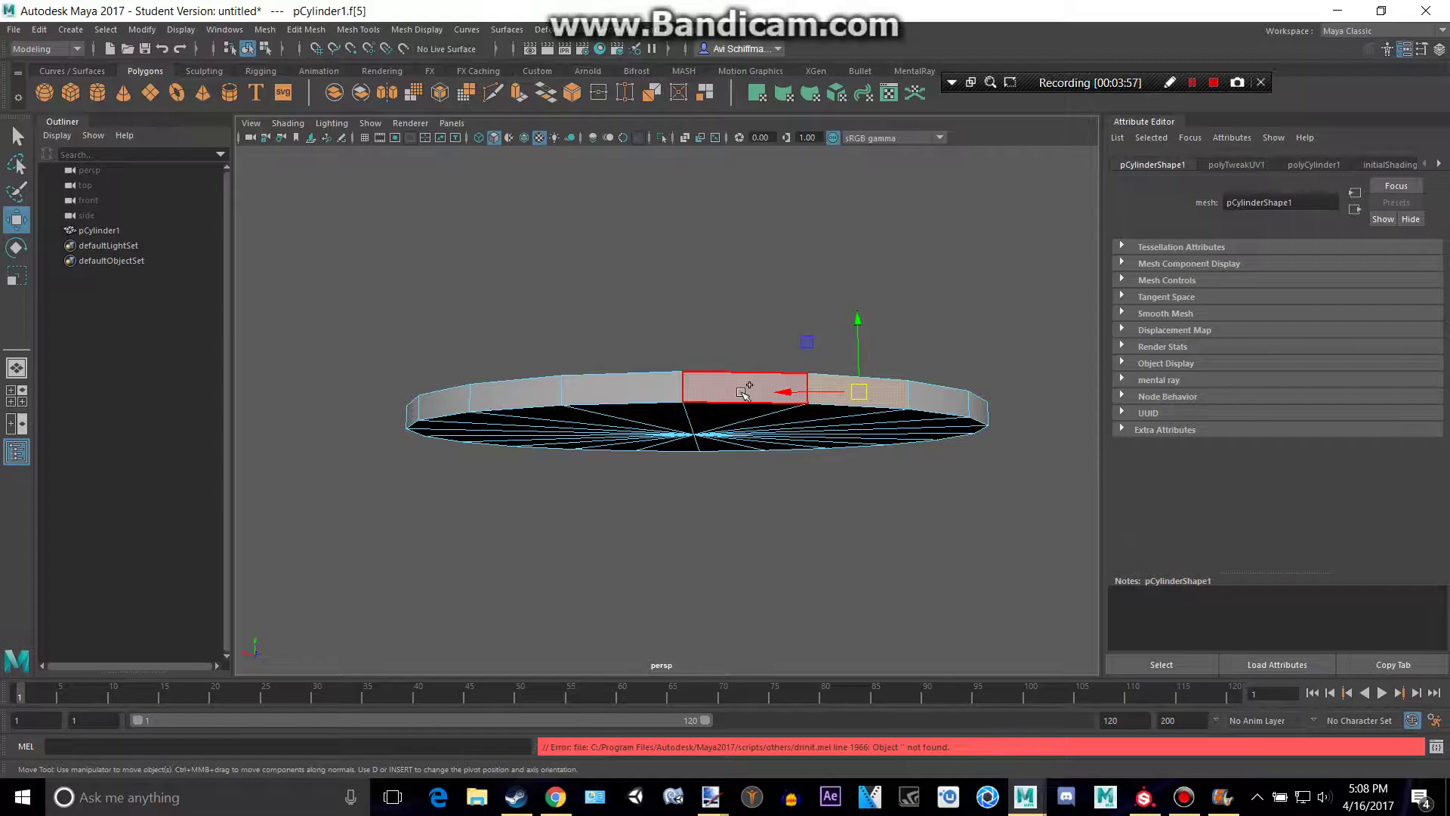
pyautogui.doubleClick(743, 392)
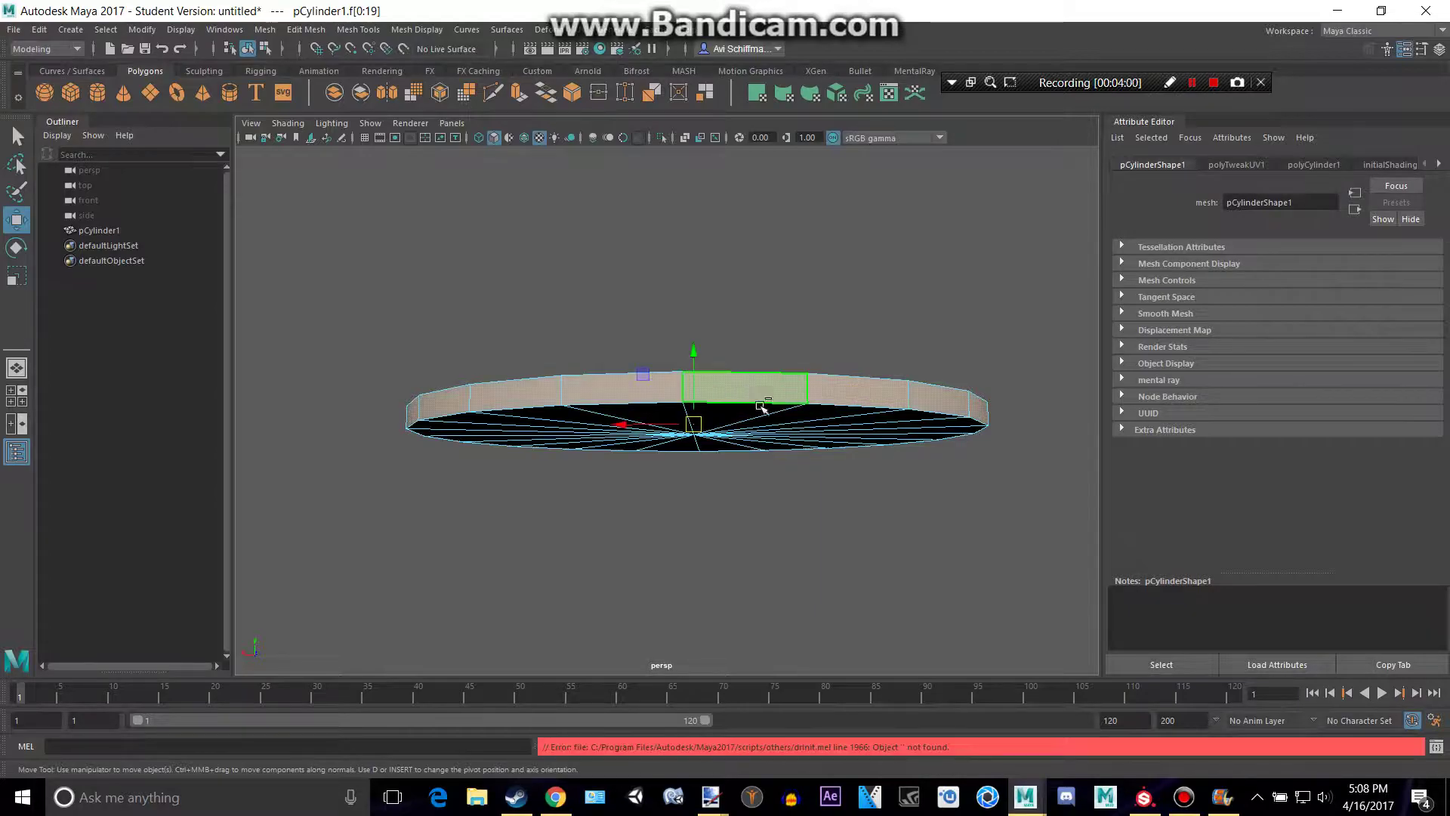
pyautogui.keyDown('alt'); pyautogui.moveTo(935, 495); pyautogui.dragTo(679, 513); pyautogui.keyUp('alt')
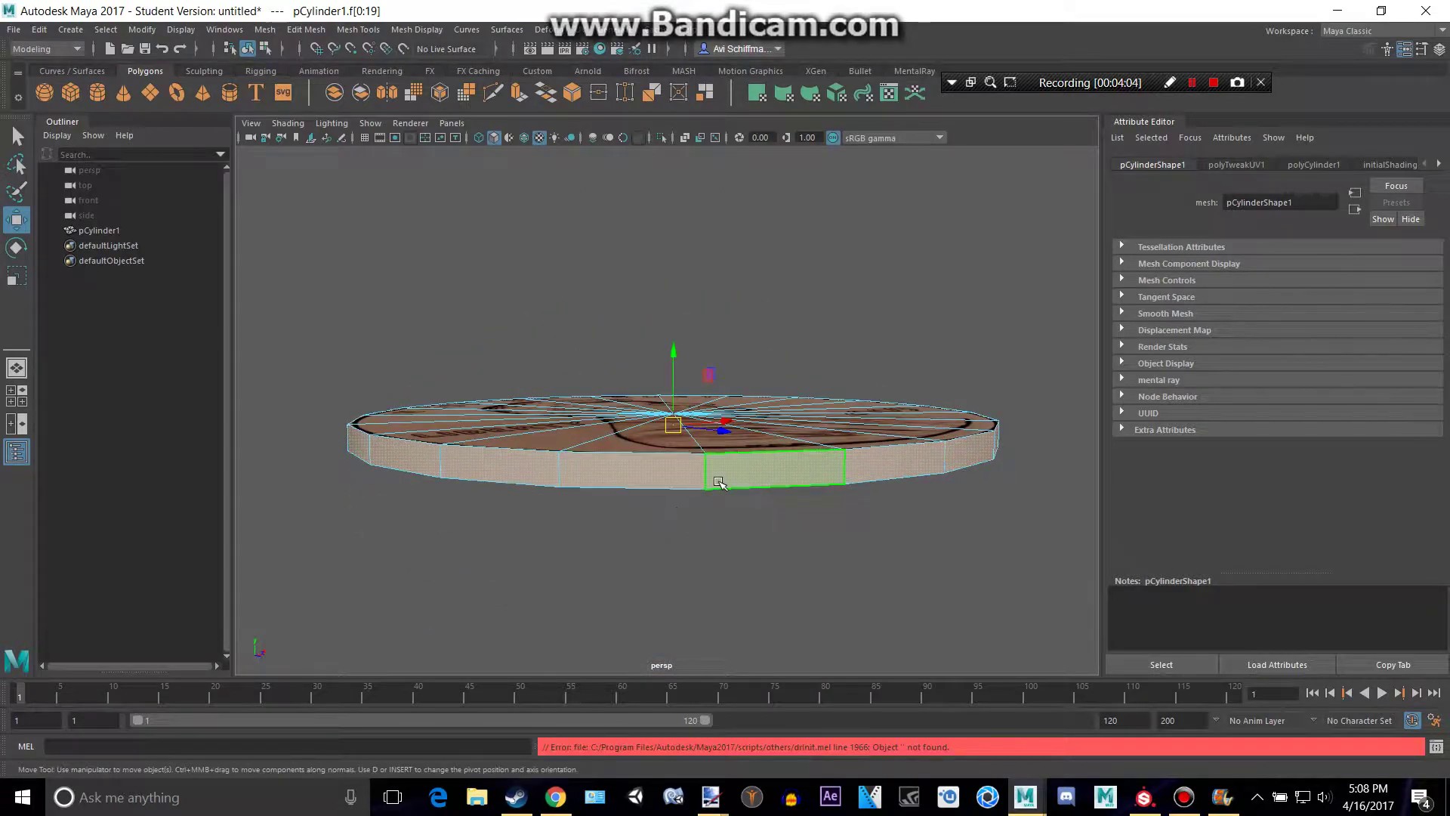
pyautogui.moveTo(719, 480); pyautogui.dragTo(702, 730, button='right')
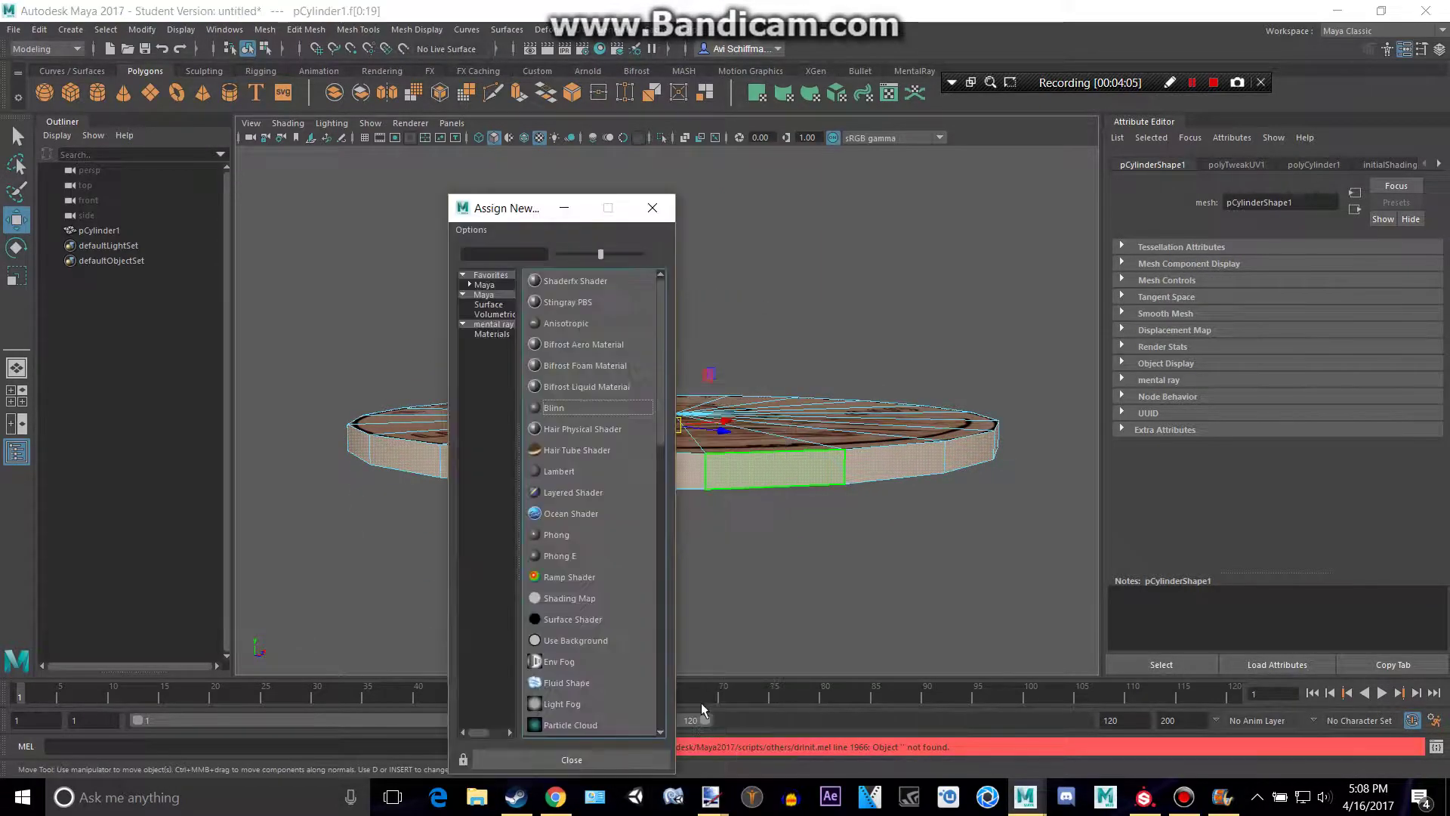
pyautogui.click(554, 408)
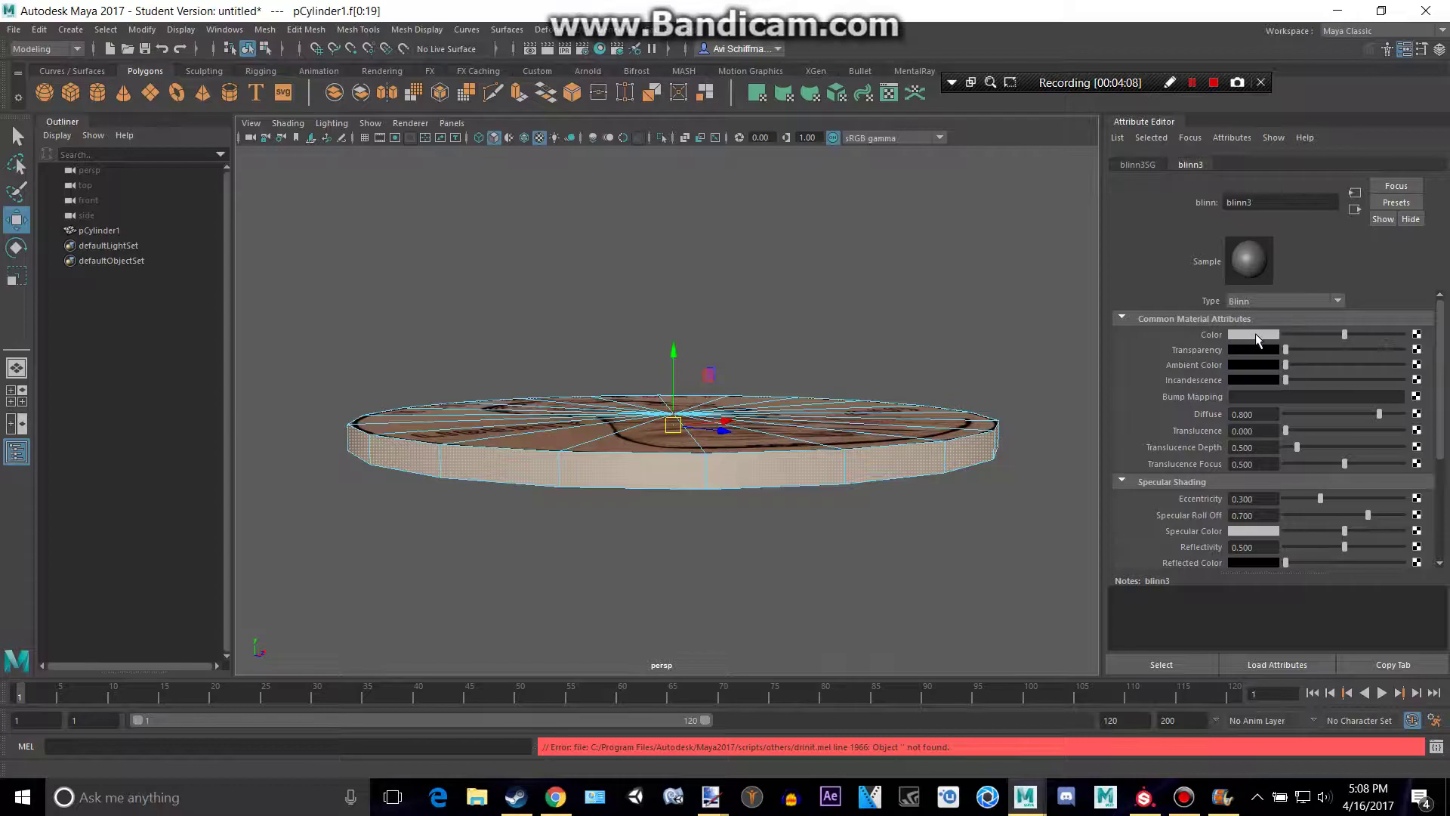
# Step: Try sampling a screen colour for the rim's Blinn material and inspect the rim with its faces deselected
pyautogui.click(1257, 336)
pyautogui.click(1186, 318)
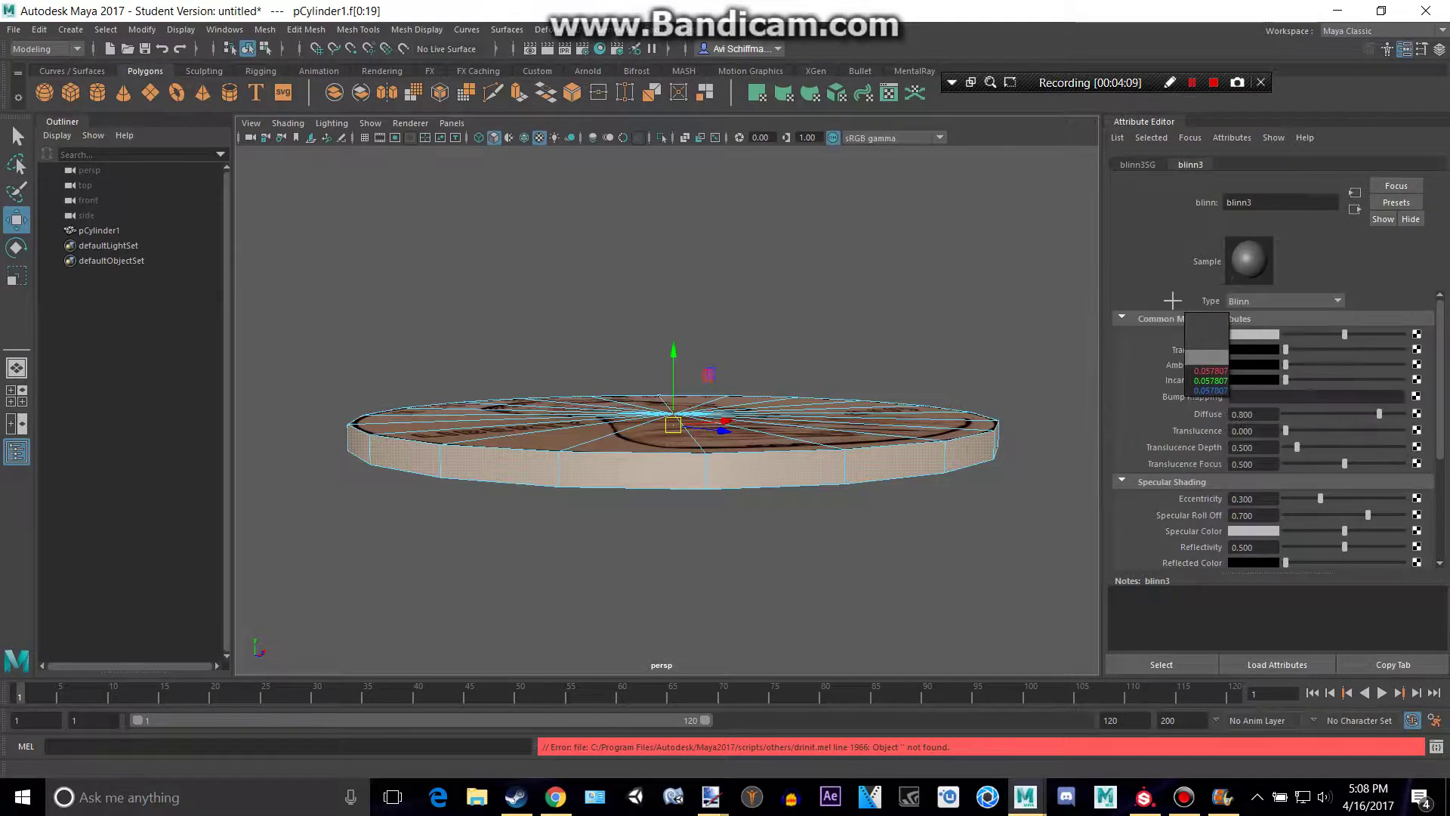
pyautogui.click(991, 406)
pyautogui.keyDown('alt'); pyautogui.moveTo(1013, 314); pyautogui.dragTo(994, 346); pyautogui.keyUp('alt')
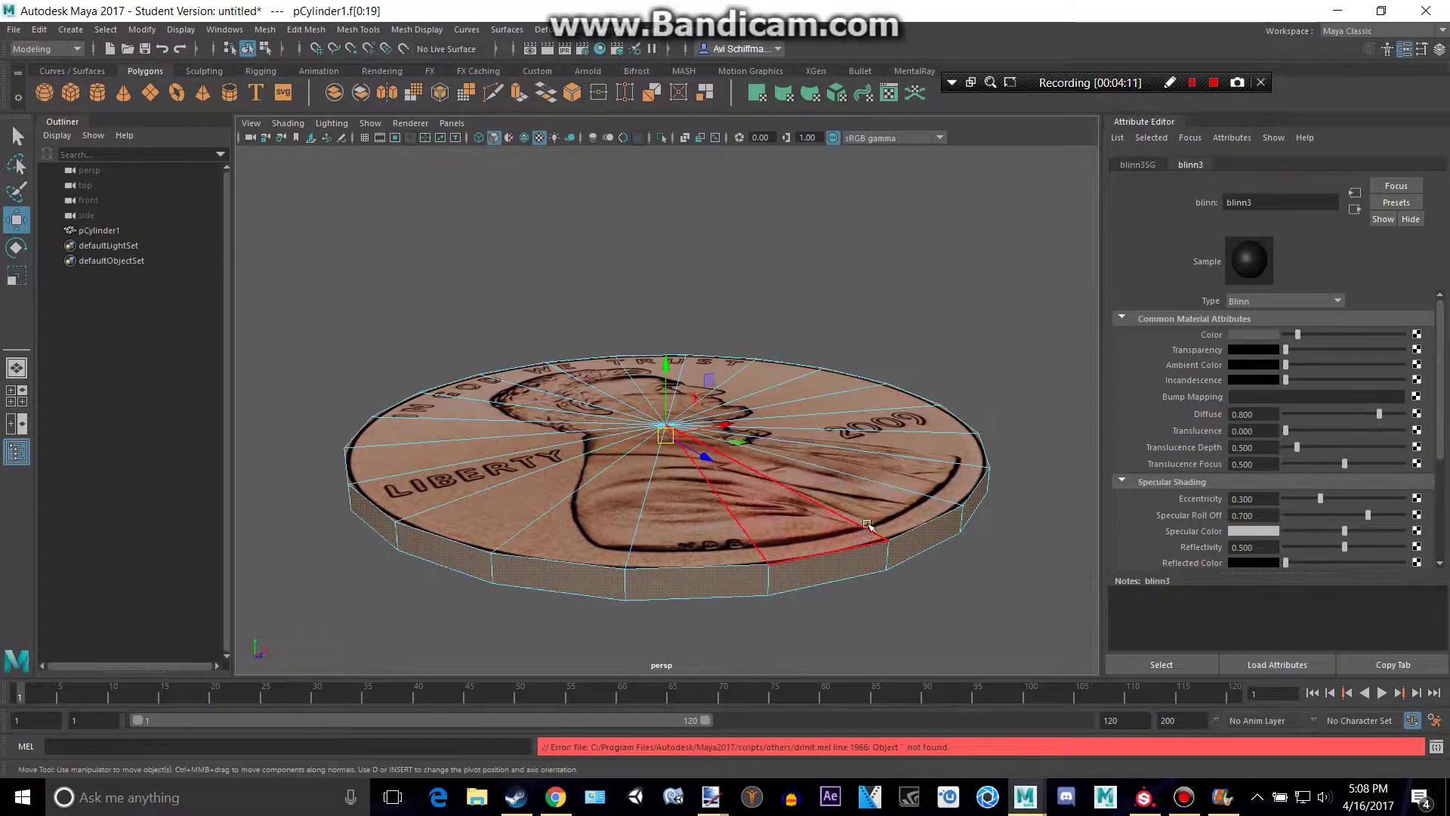
pyautogui.keyDown('alt'); pyautogui.moveTo(867, 525); pyautogui.dragTo(937, 446); pyautogui.keyUp('alt')
pyautogui.click(918, 483)
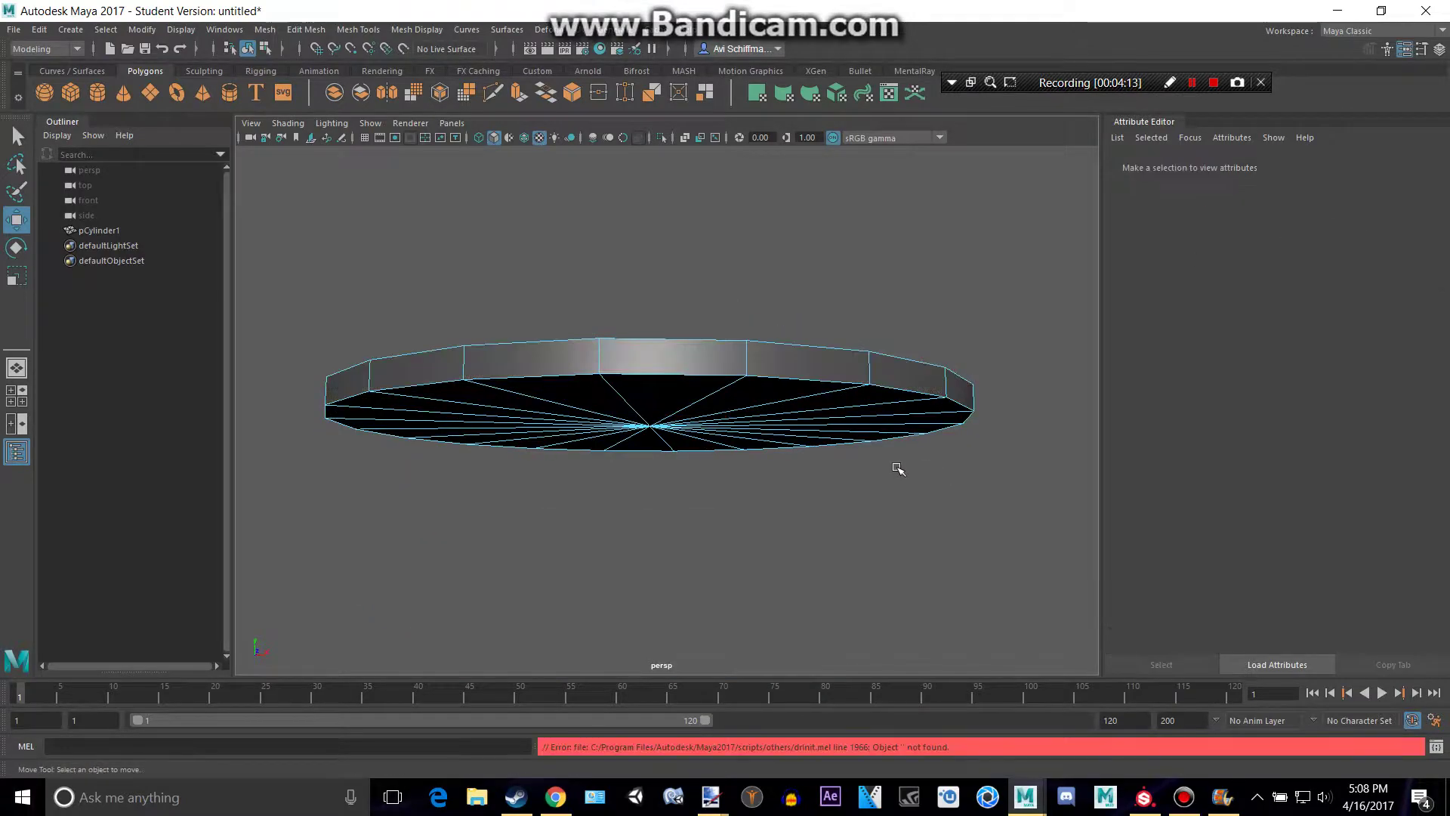
# Step: Restore the rim face selection and set its Blinn material's colour to a copper brown sampled from the heads side
pyautogui.hotkey('ctrl', 'z')
pyautogui.keyDown('alt'); pyautogui.moveTo(993, 309); pyautogui.dragTo(968, 310); pyautogui.keyUp('alt')
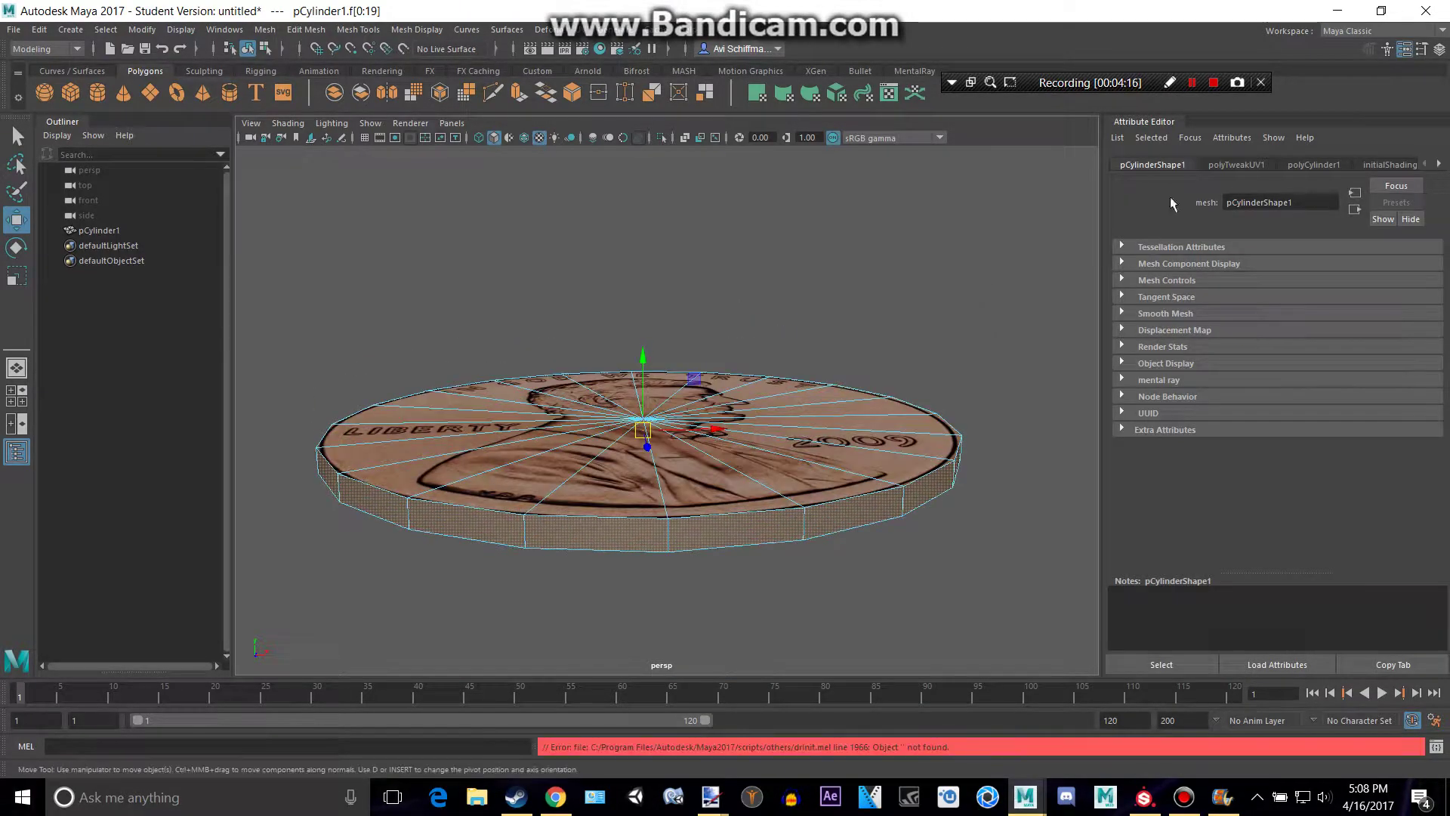
pyautogui.click(1189, 138)
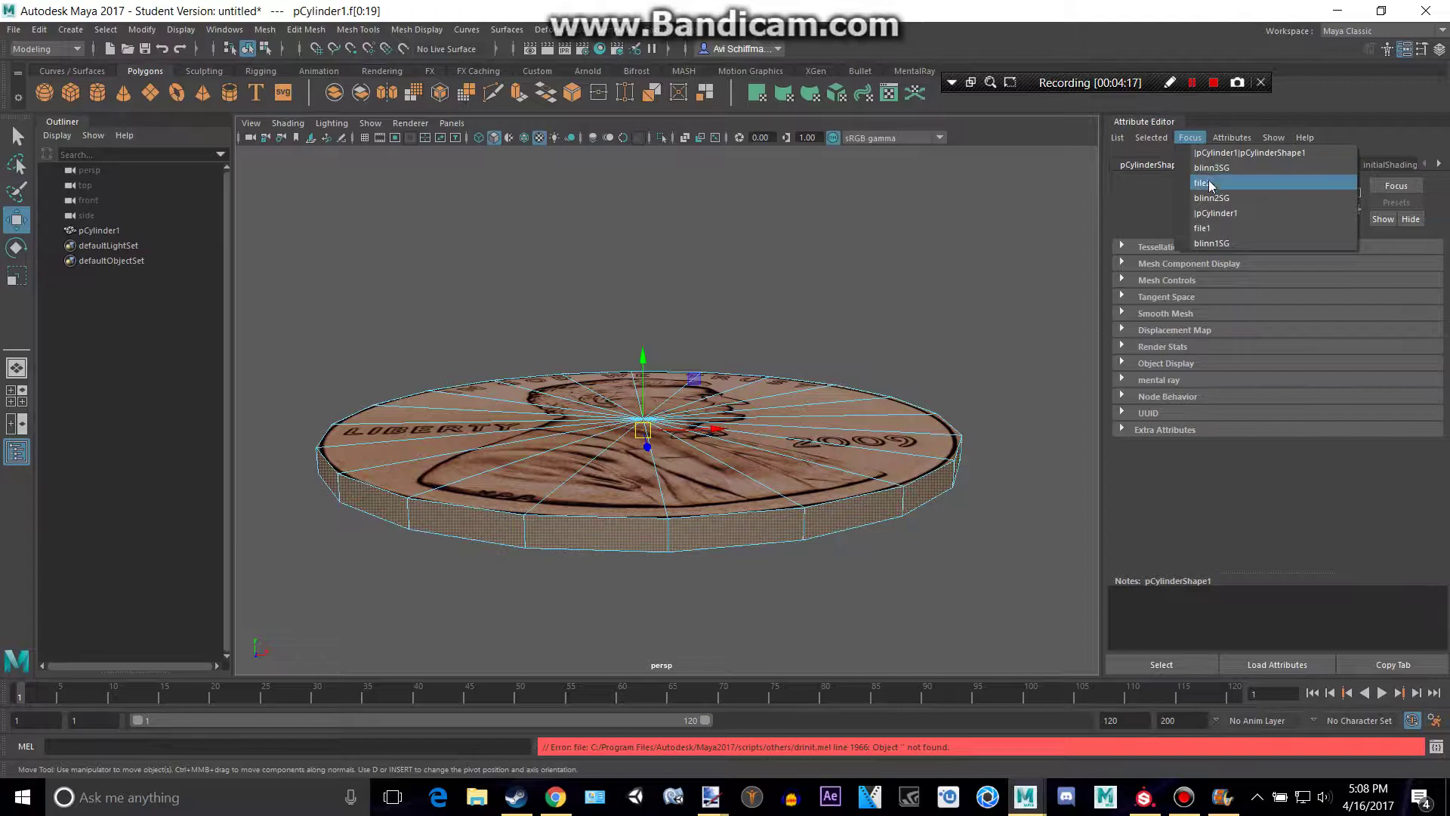
pyautogui.click(1230, 169)
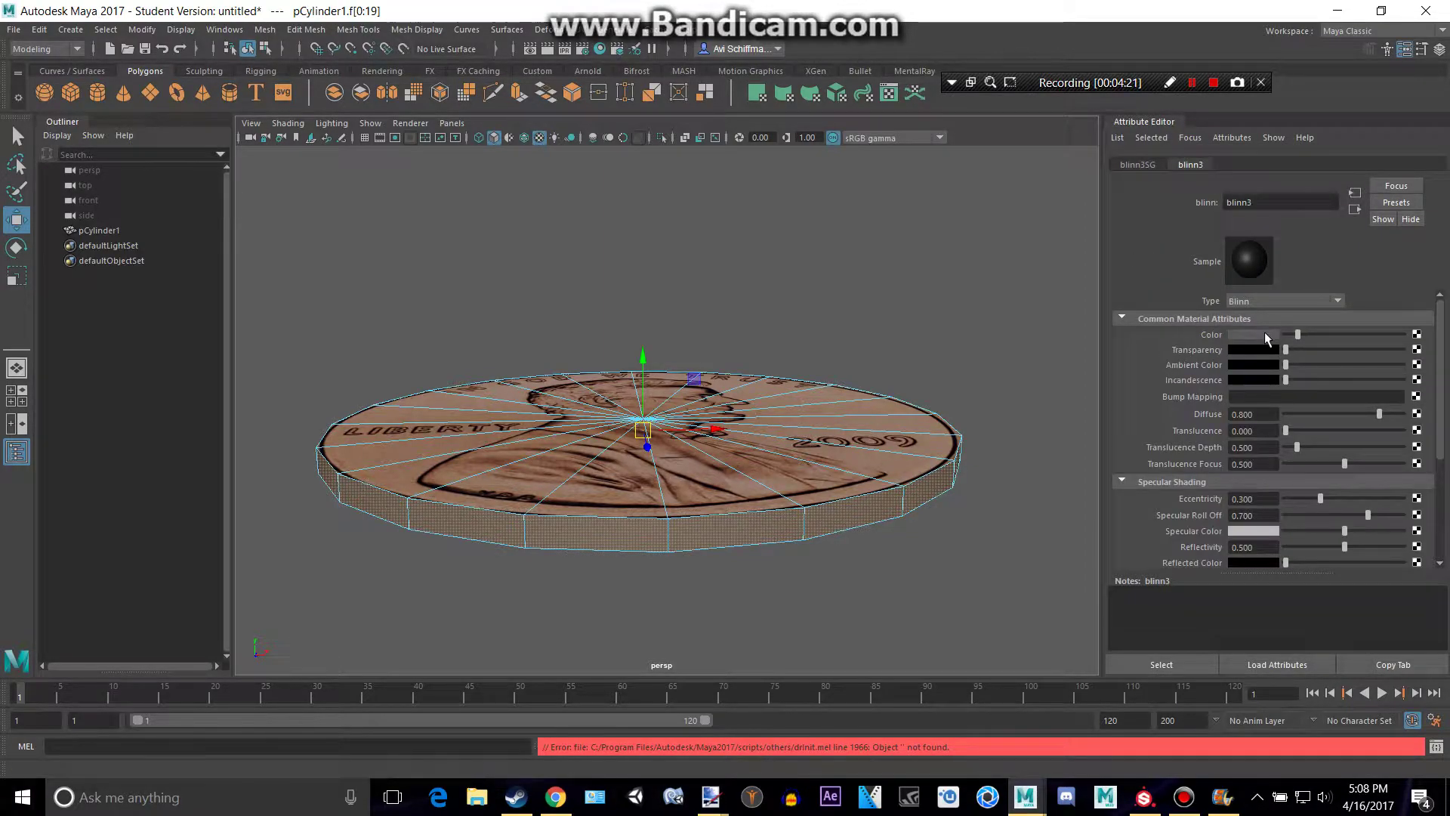
pyautogui.click(1248, 334)
pyautogui.click(1158, 303)
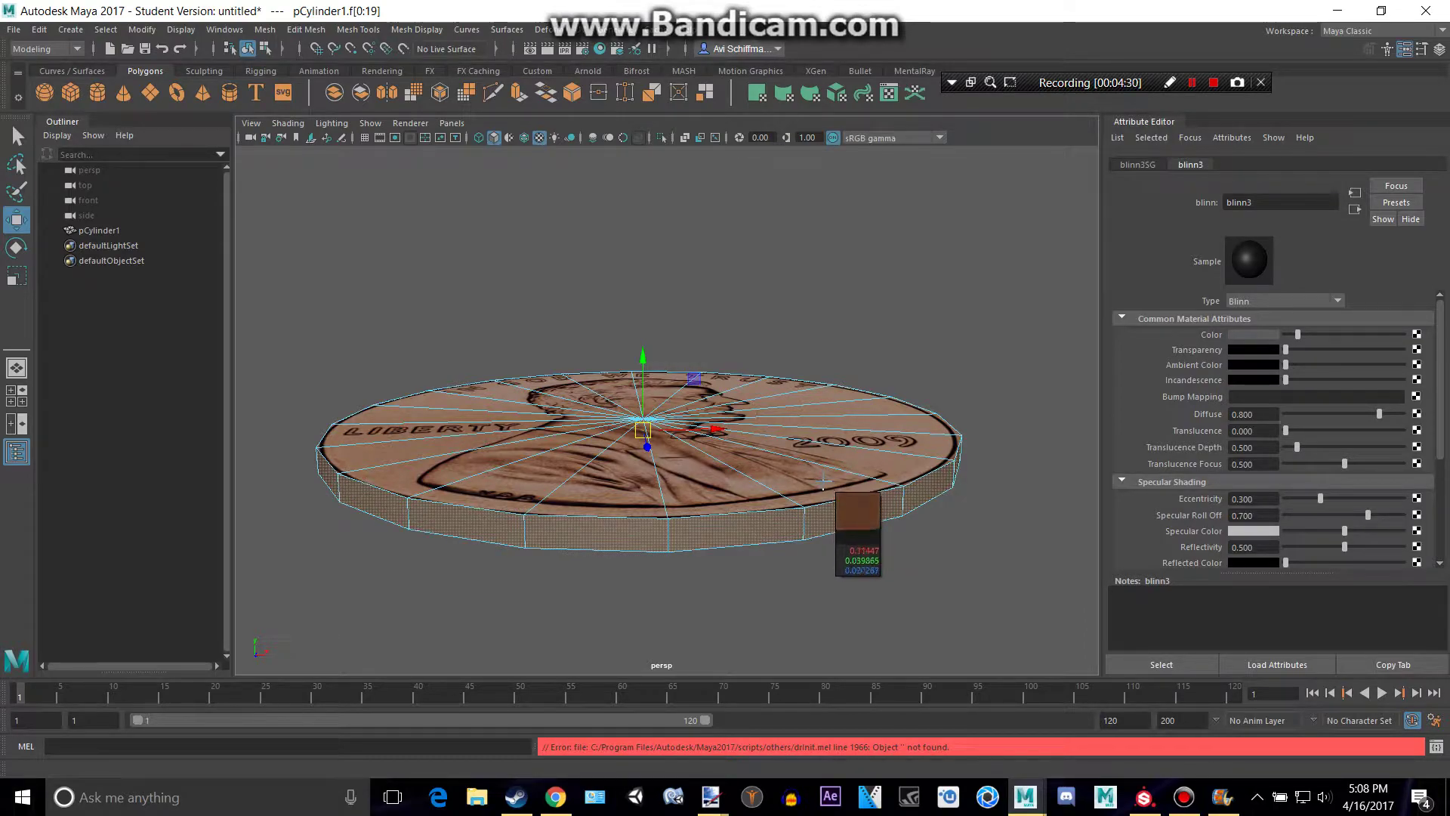
pyautogui.click(822, 480)
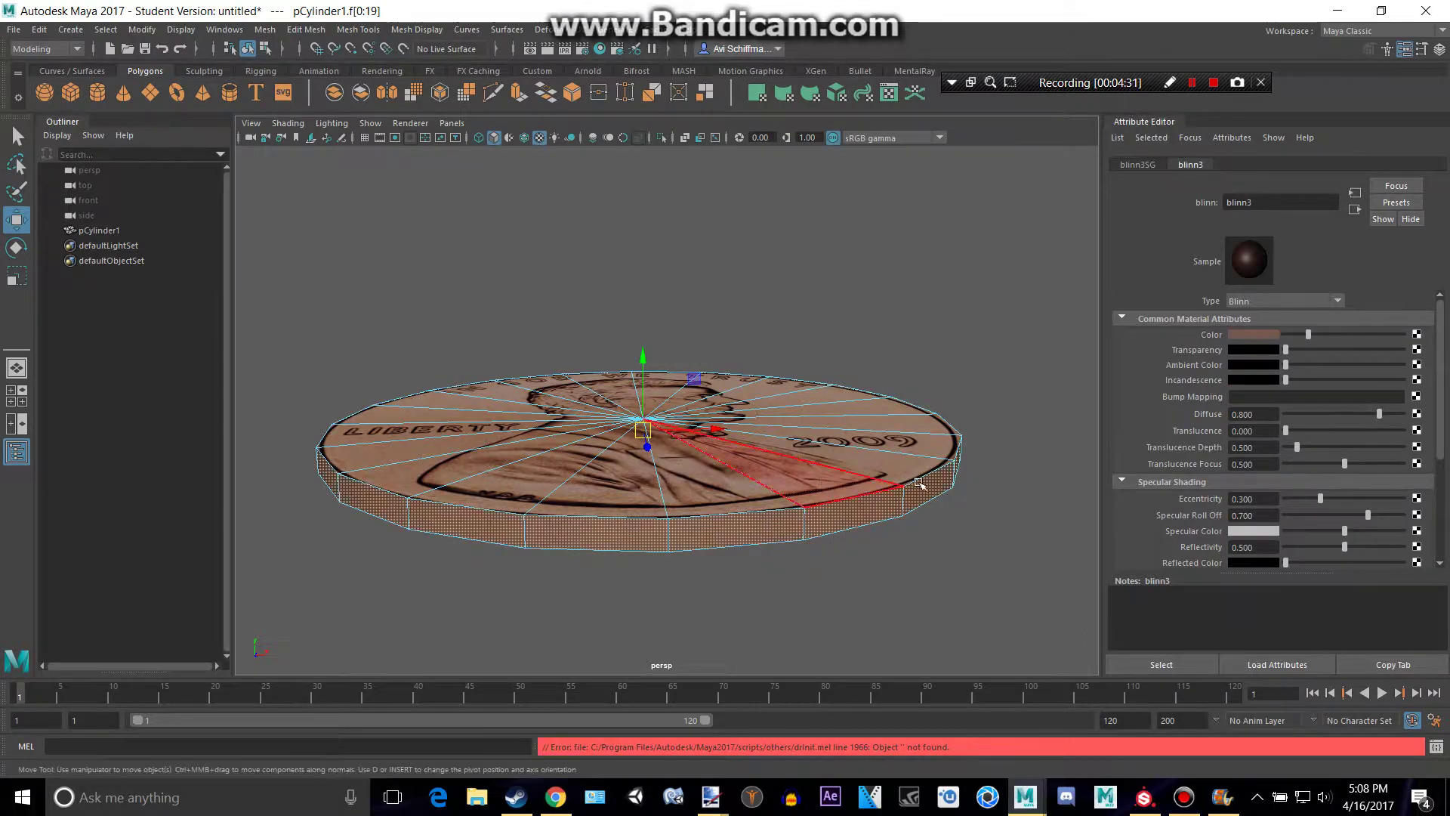
# Step: Switch the coin back to object mode and deselect it to view the textured penny
pyautogui.click(971, 517)
pyautogui.keyDown('alt'); pyautogui.moveTo(967, 520); pyautogui.dragTo(851, 504); pyautogui.keyUp('alt')
pyautogui.moveTo(845, 499); pyautogui.dragTo(921, 329, button='right')
pyautogui.click(975, 412)
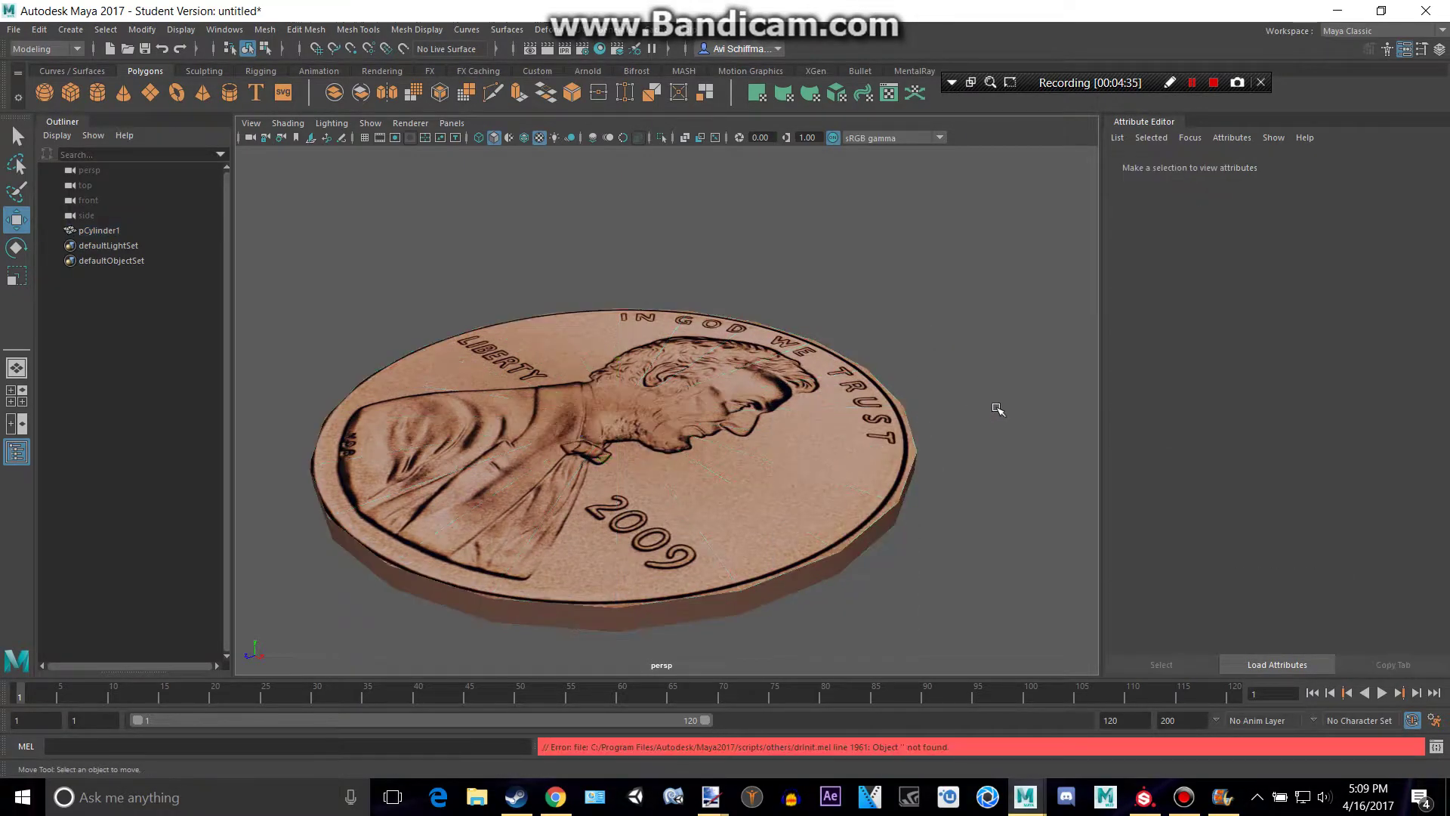